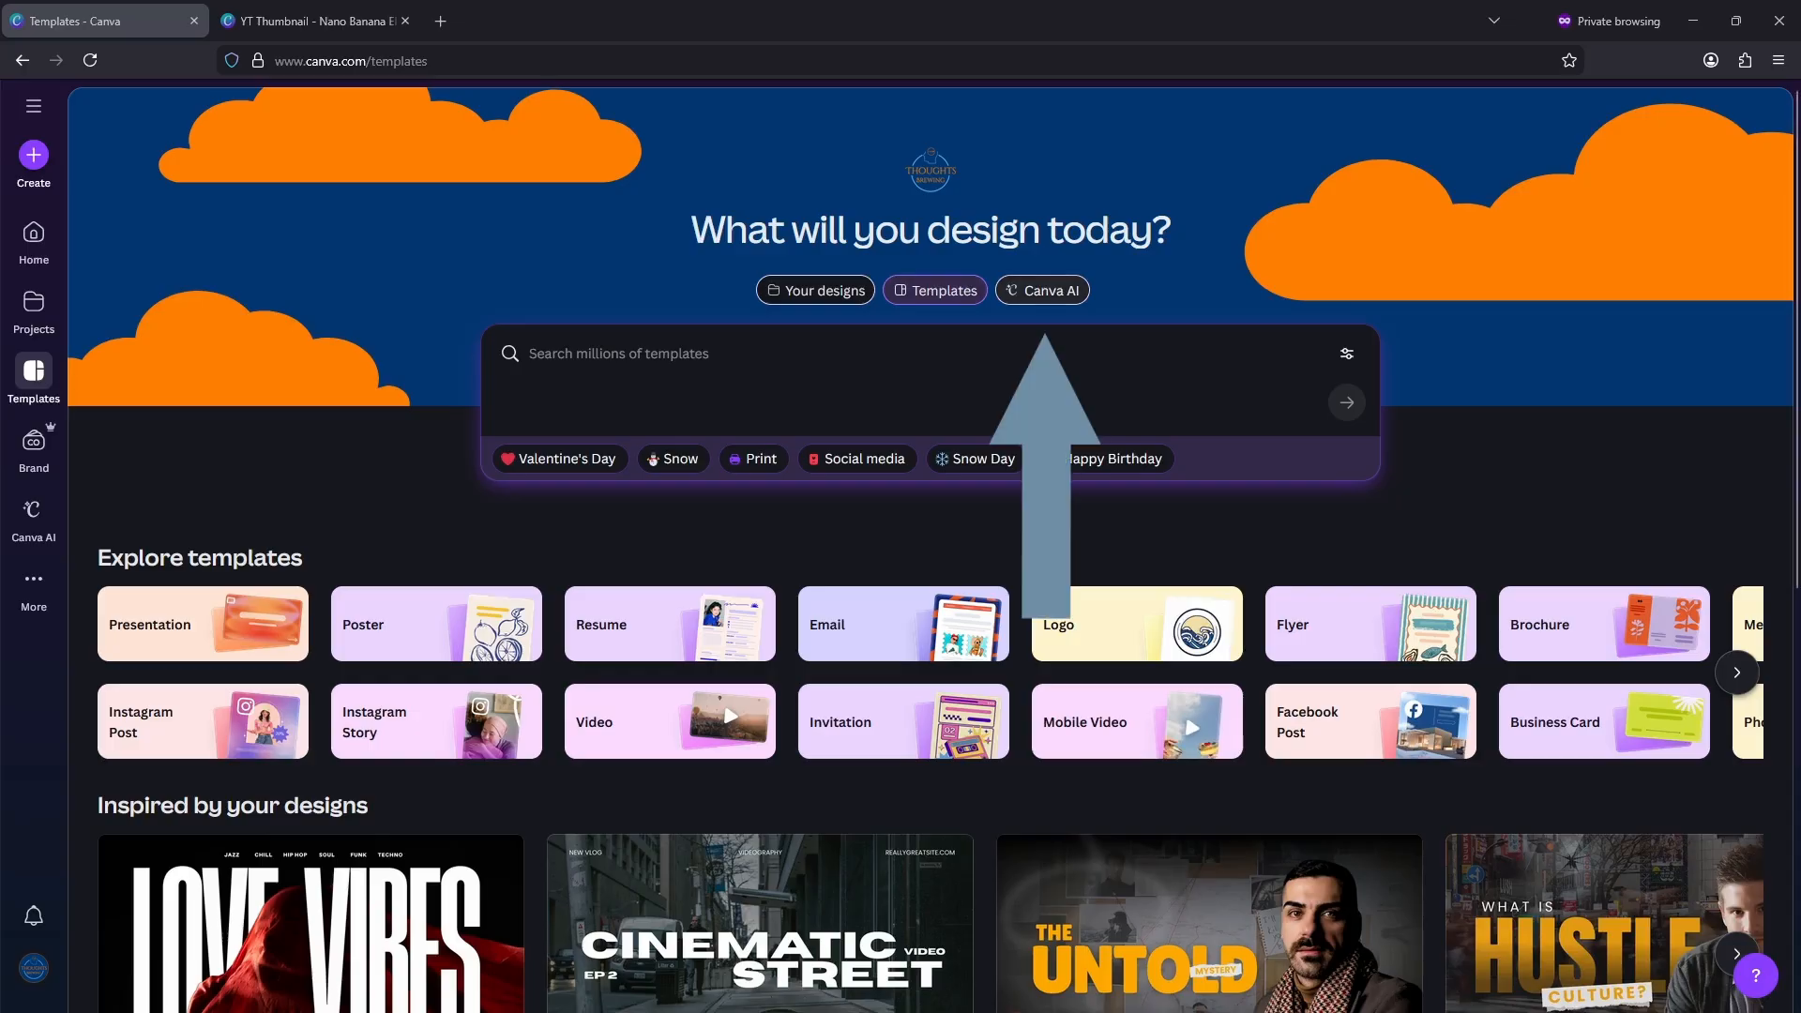
Step: Set up a Canva AI request for a design of the Logo type
left_click(1055, 293)
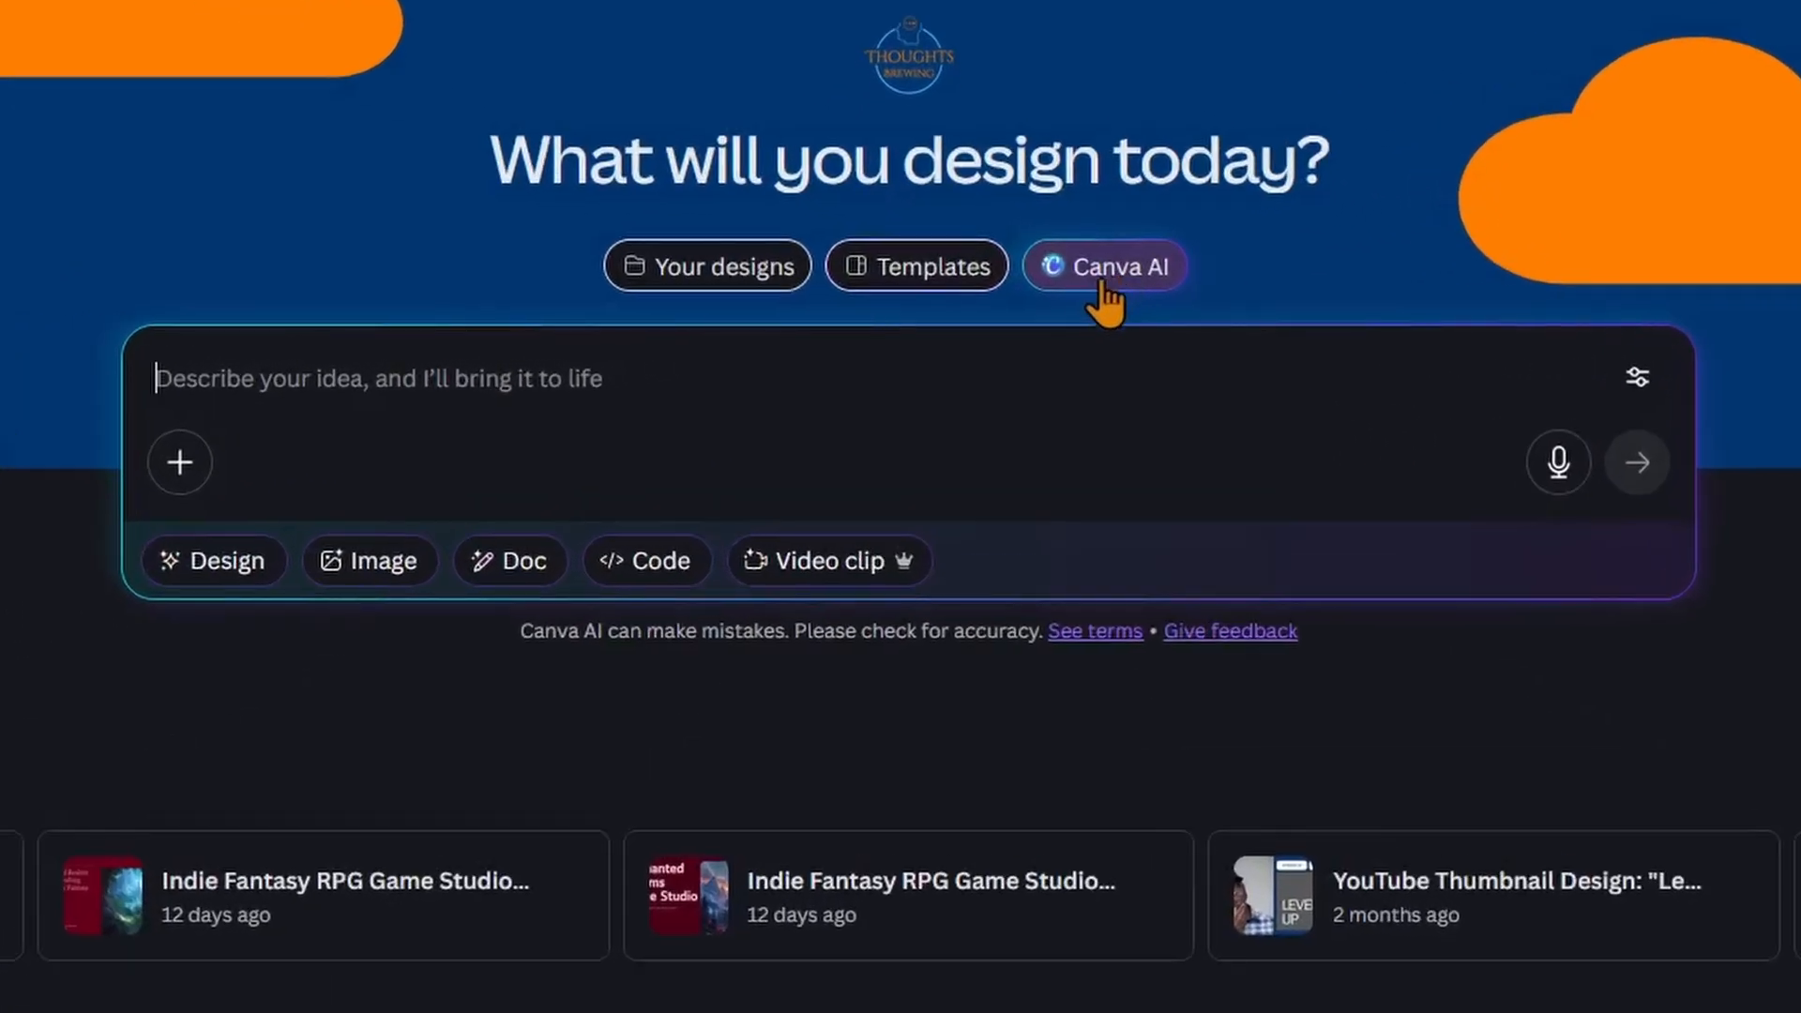
left_click(246, 591)
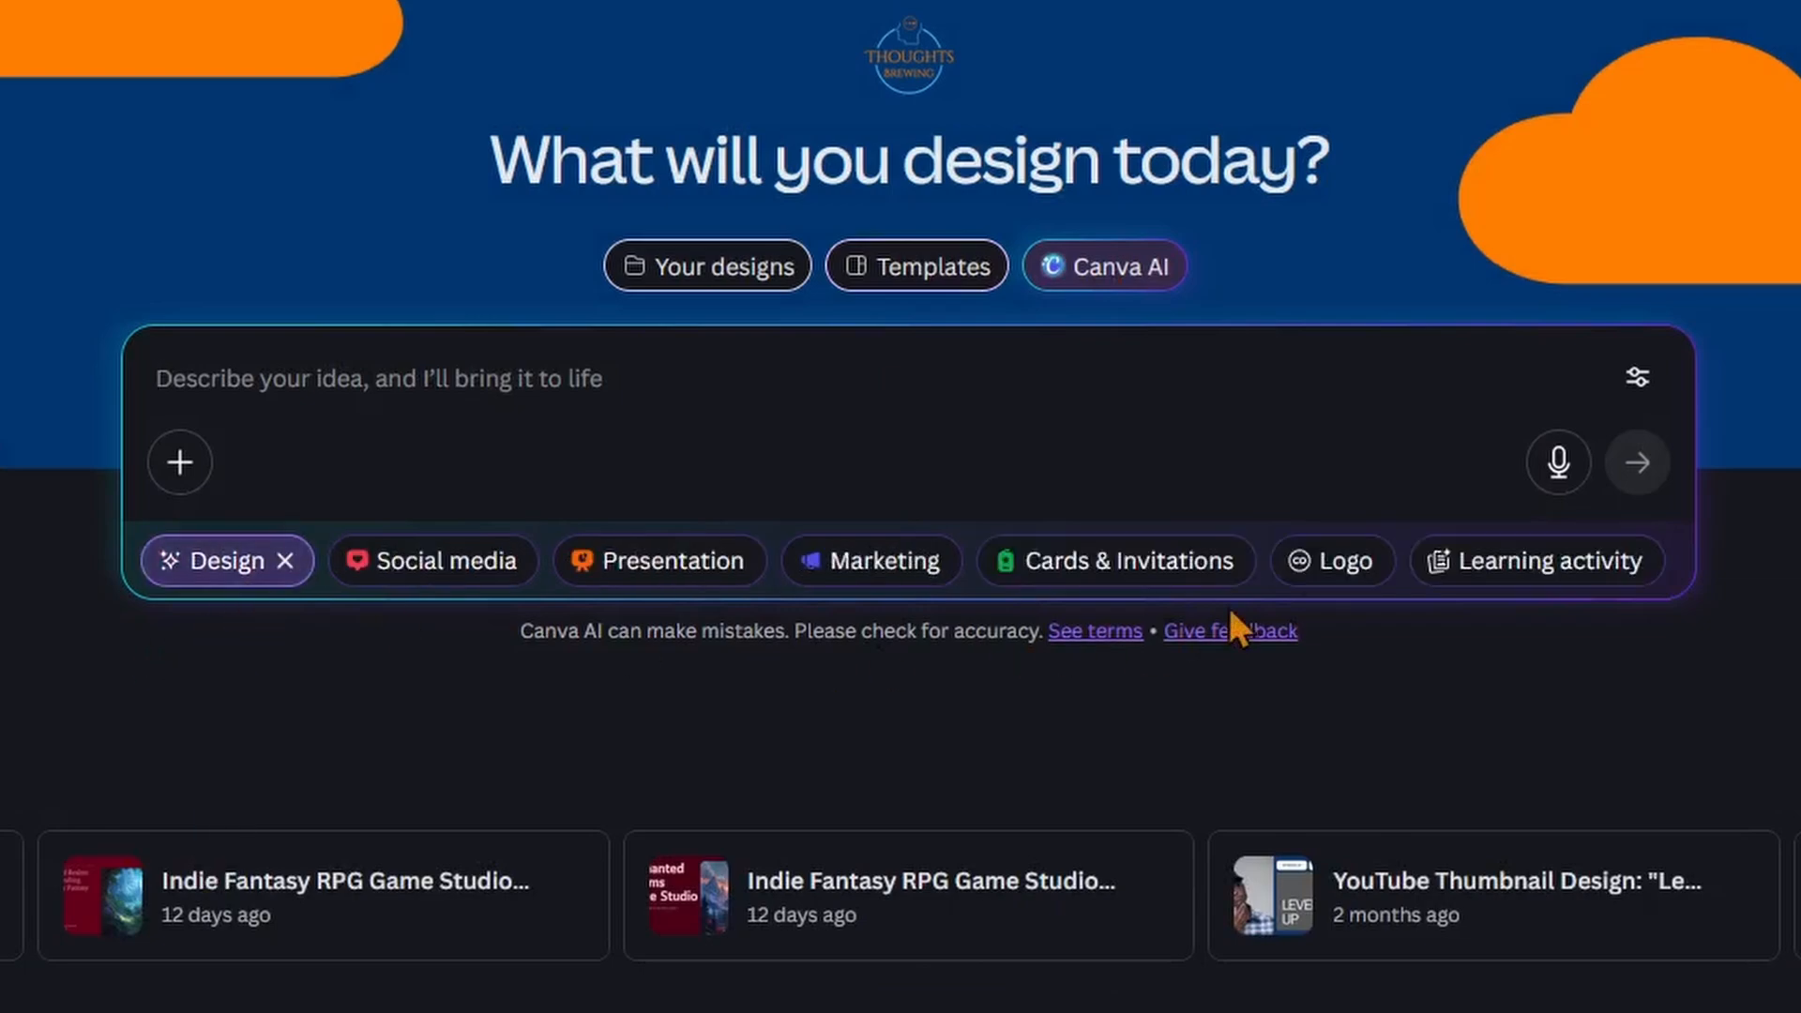
left_click(1342, 567)
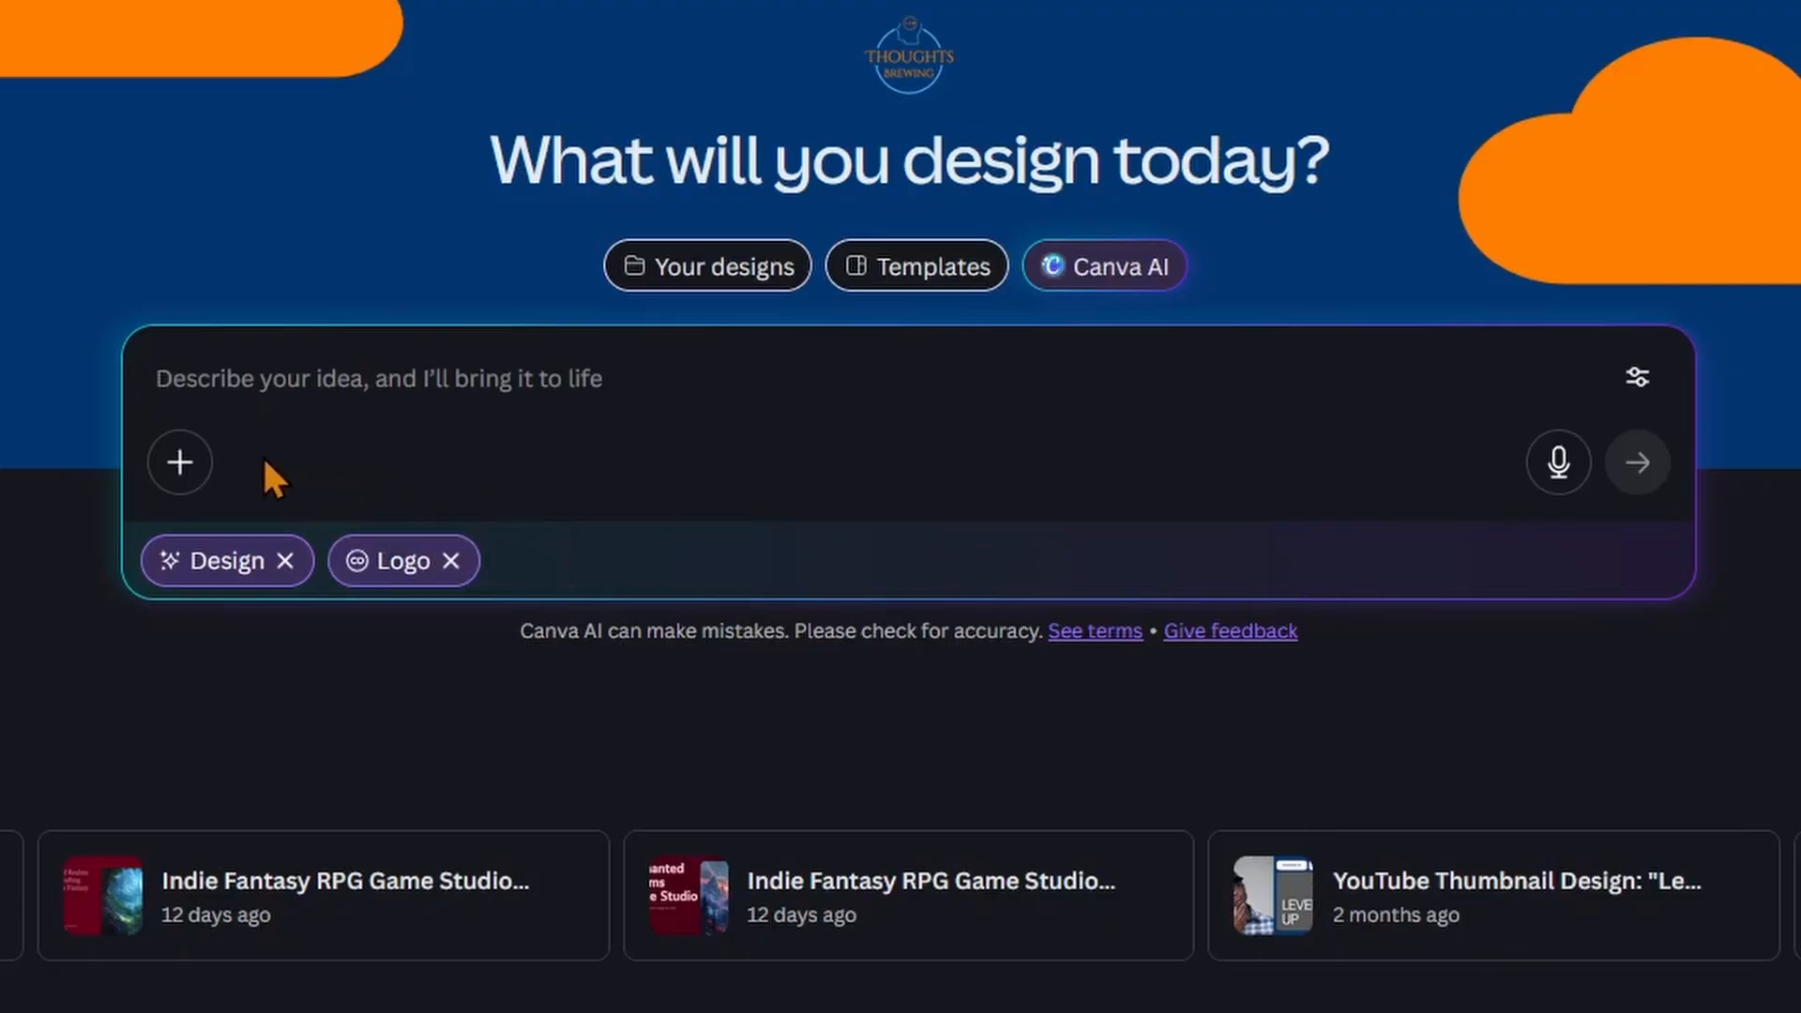
Step: Find the Nano Banana Elephant Figurine thumbnail among the existing designs by searching "nano" and attach it to the AI request
left_click(201, 463)
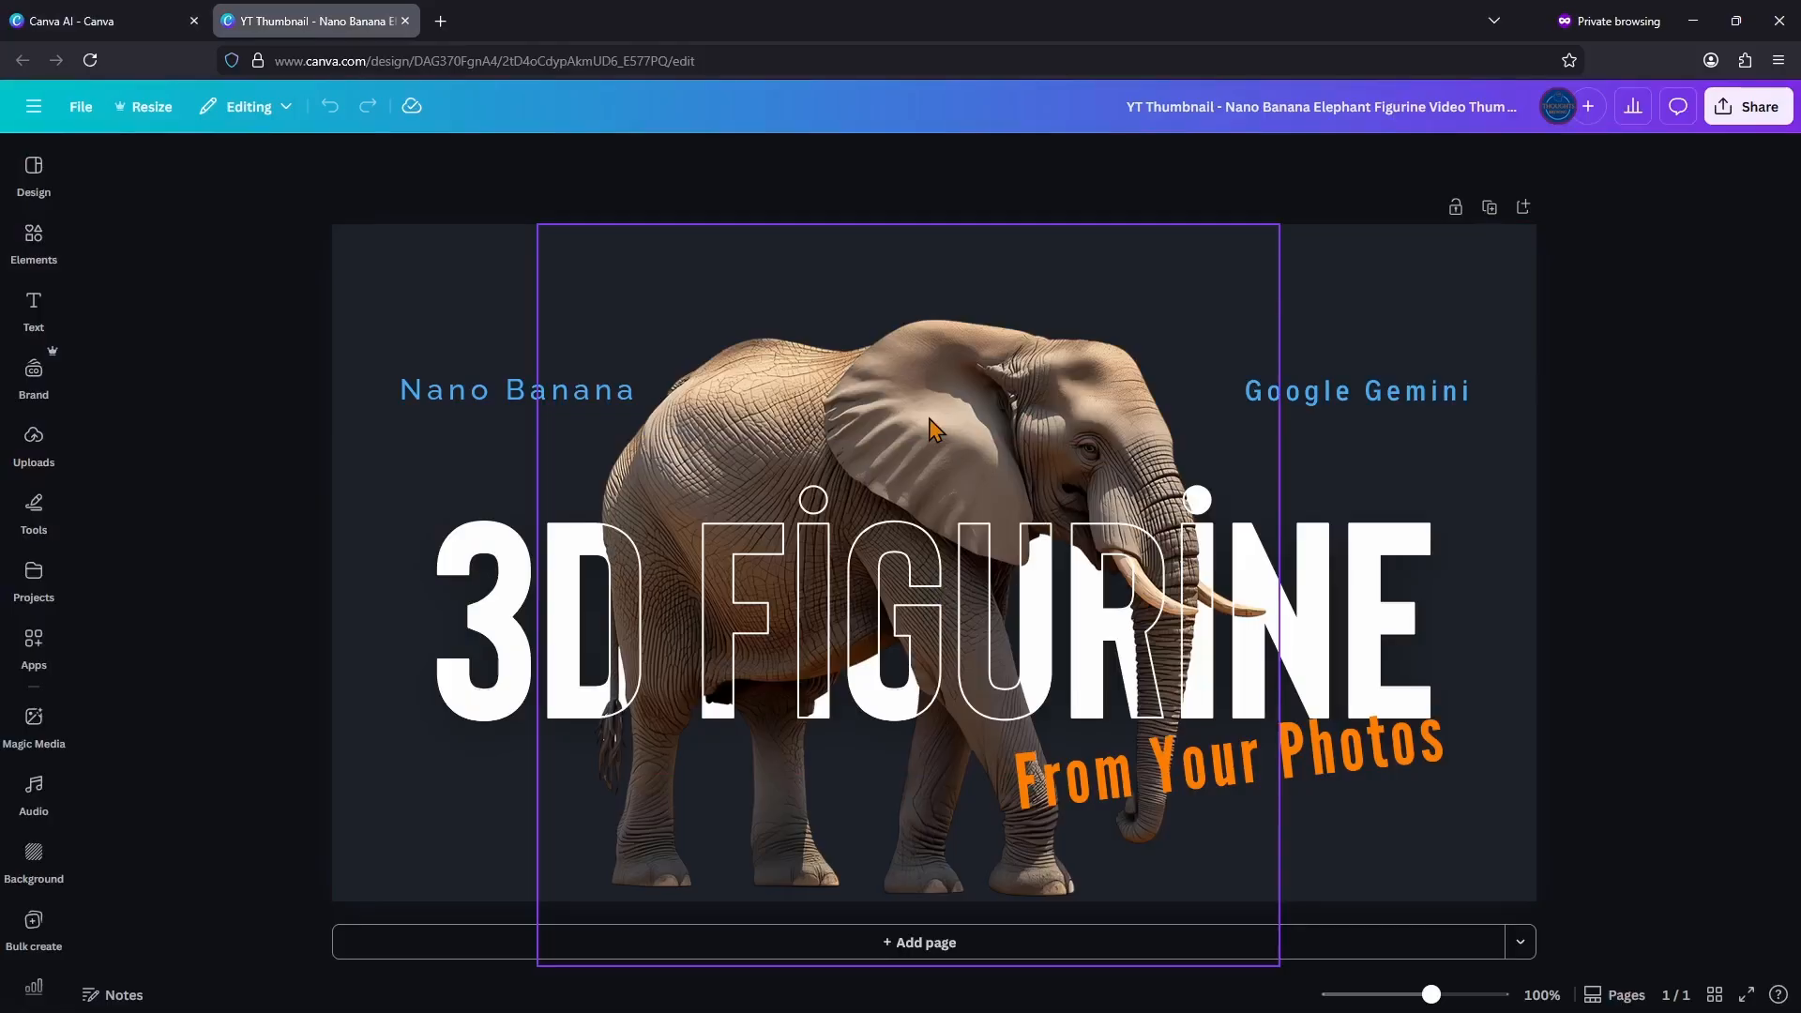
left_click(38, 20)
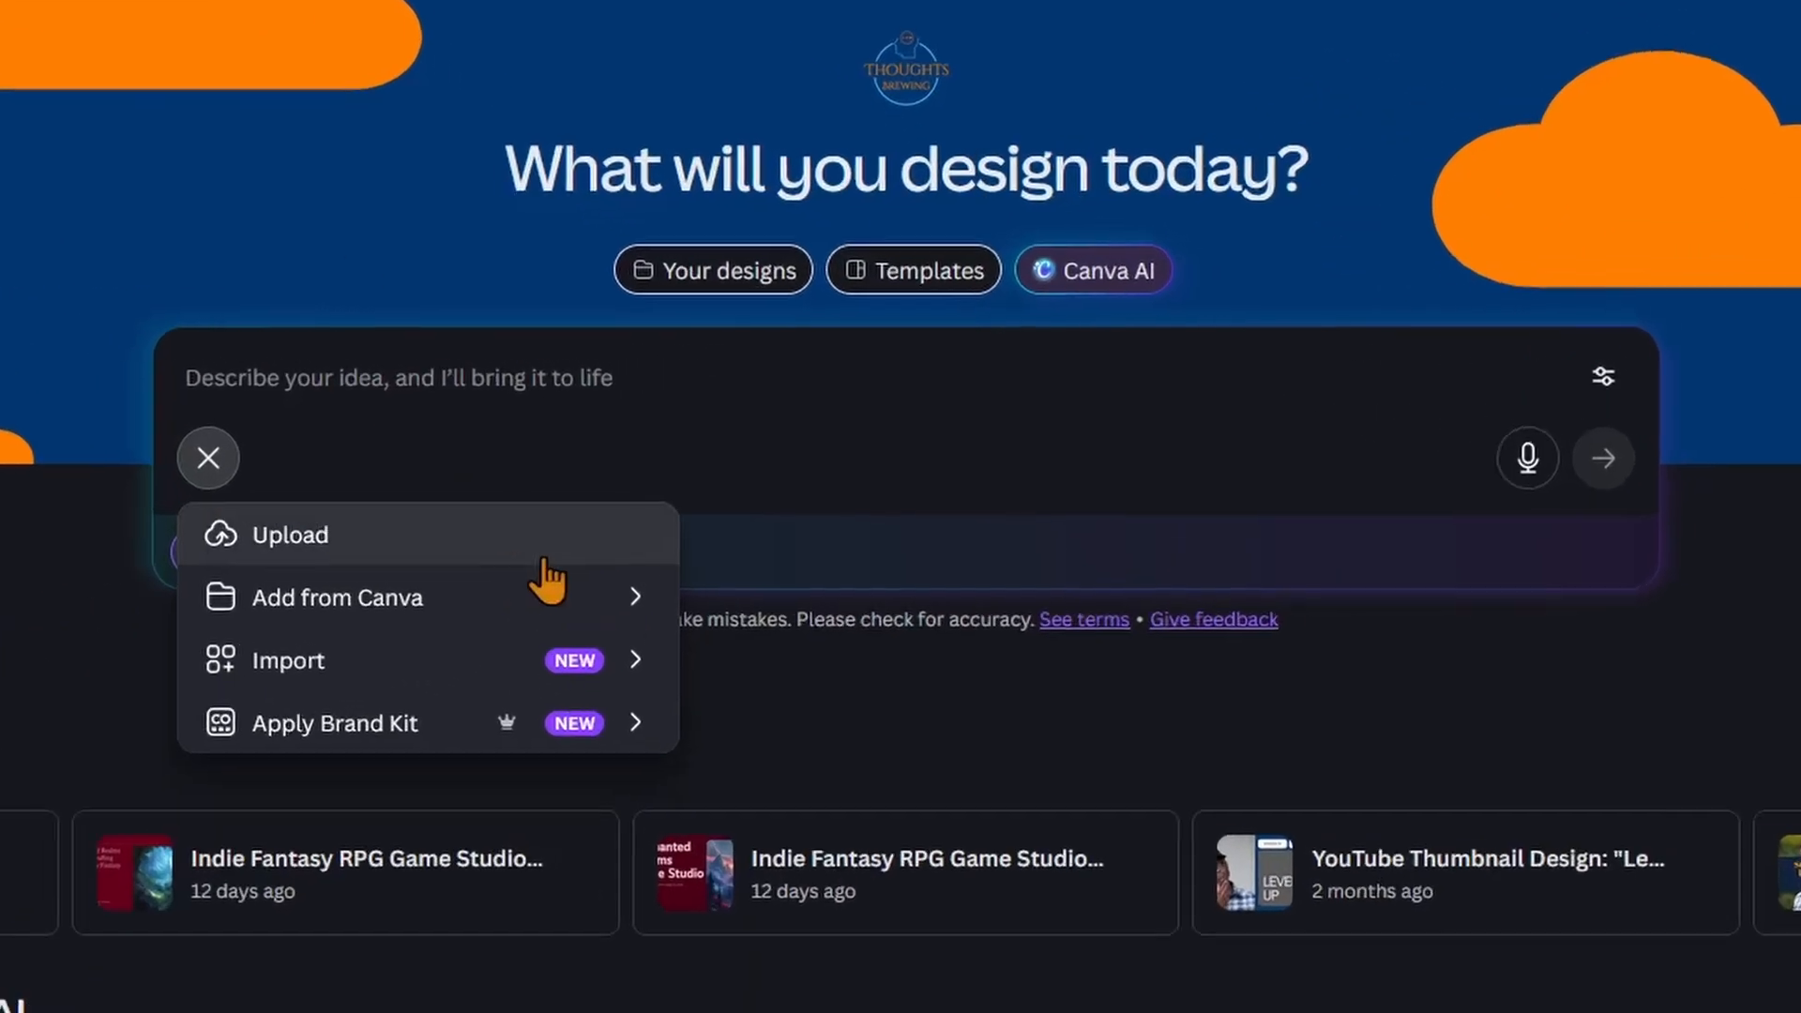
left_click(535, 597)
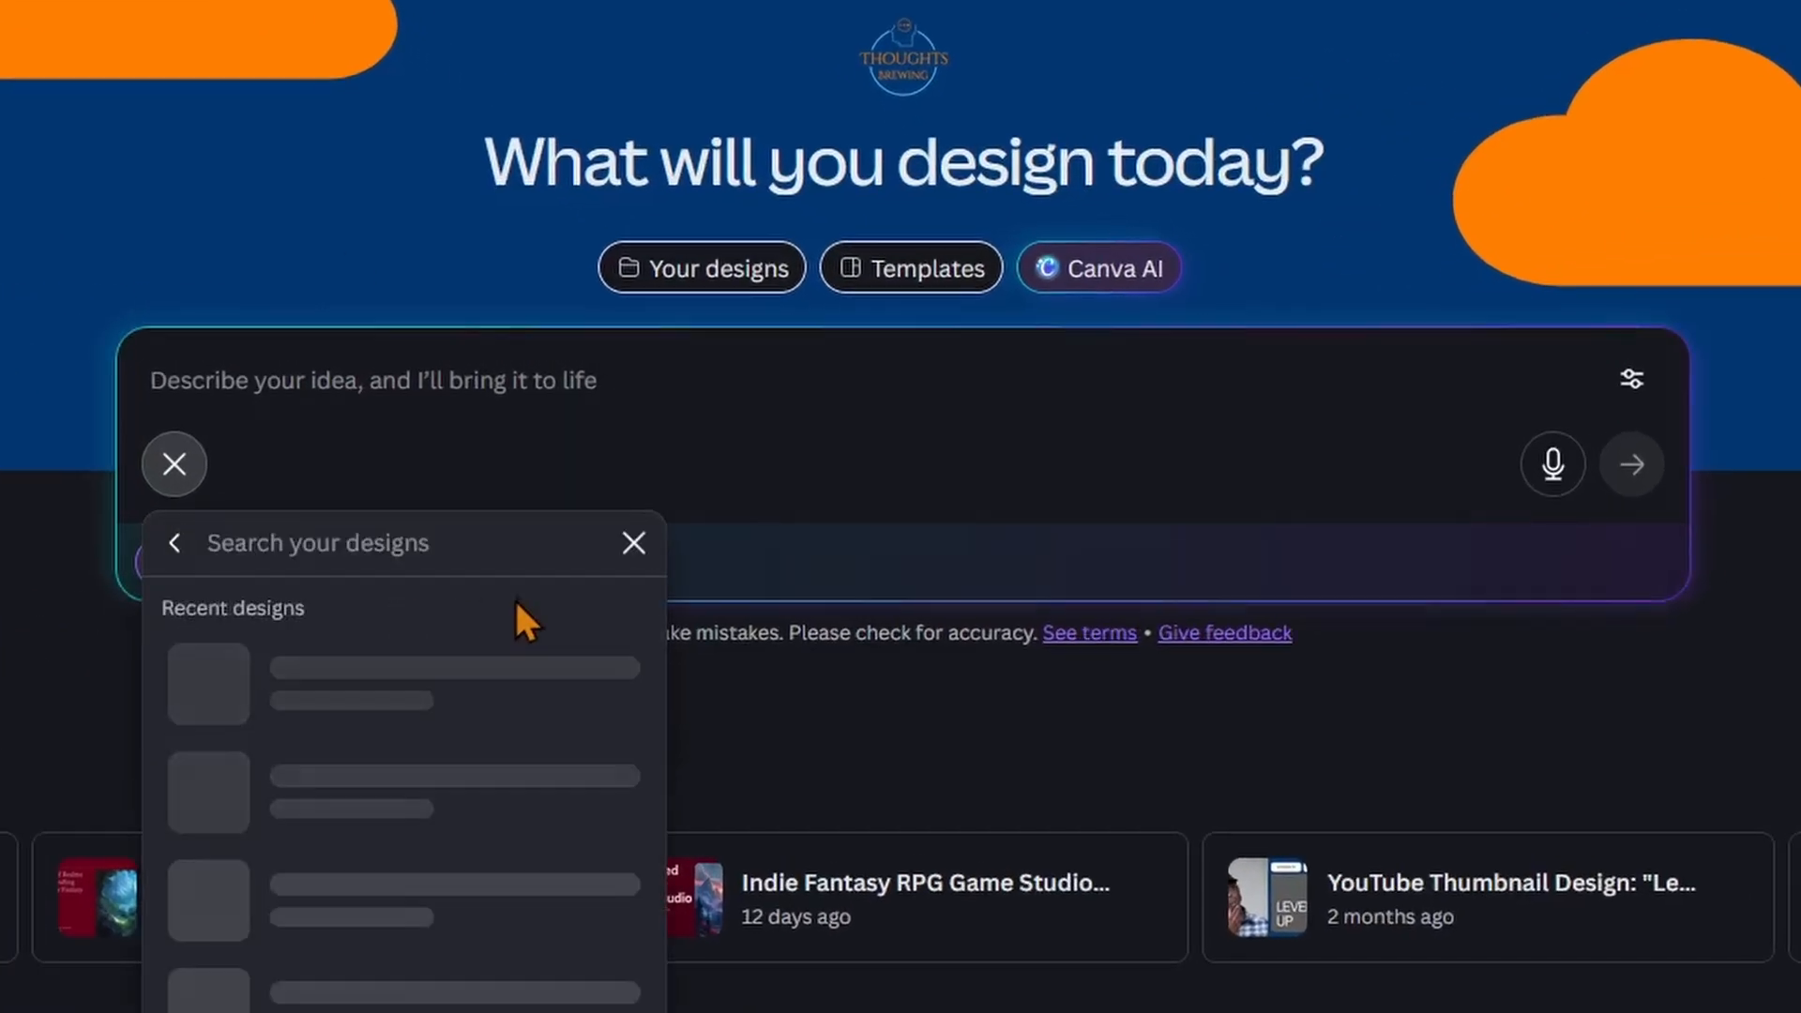
type("nano")
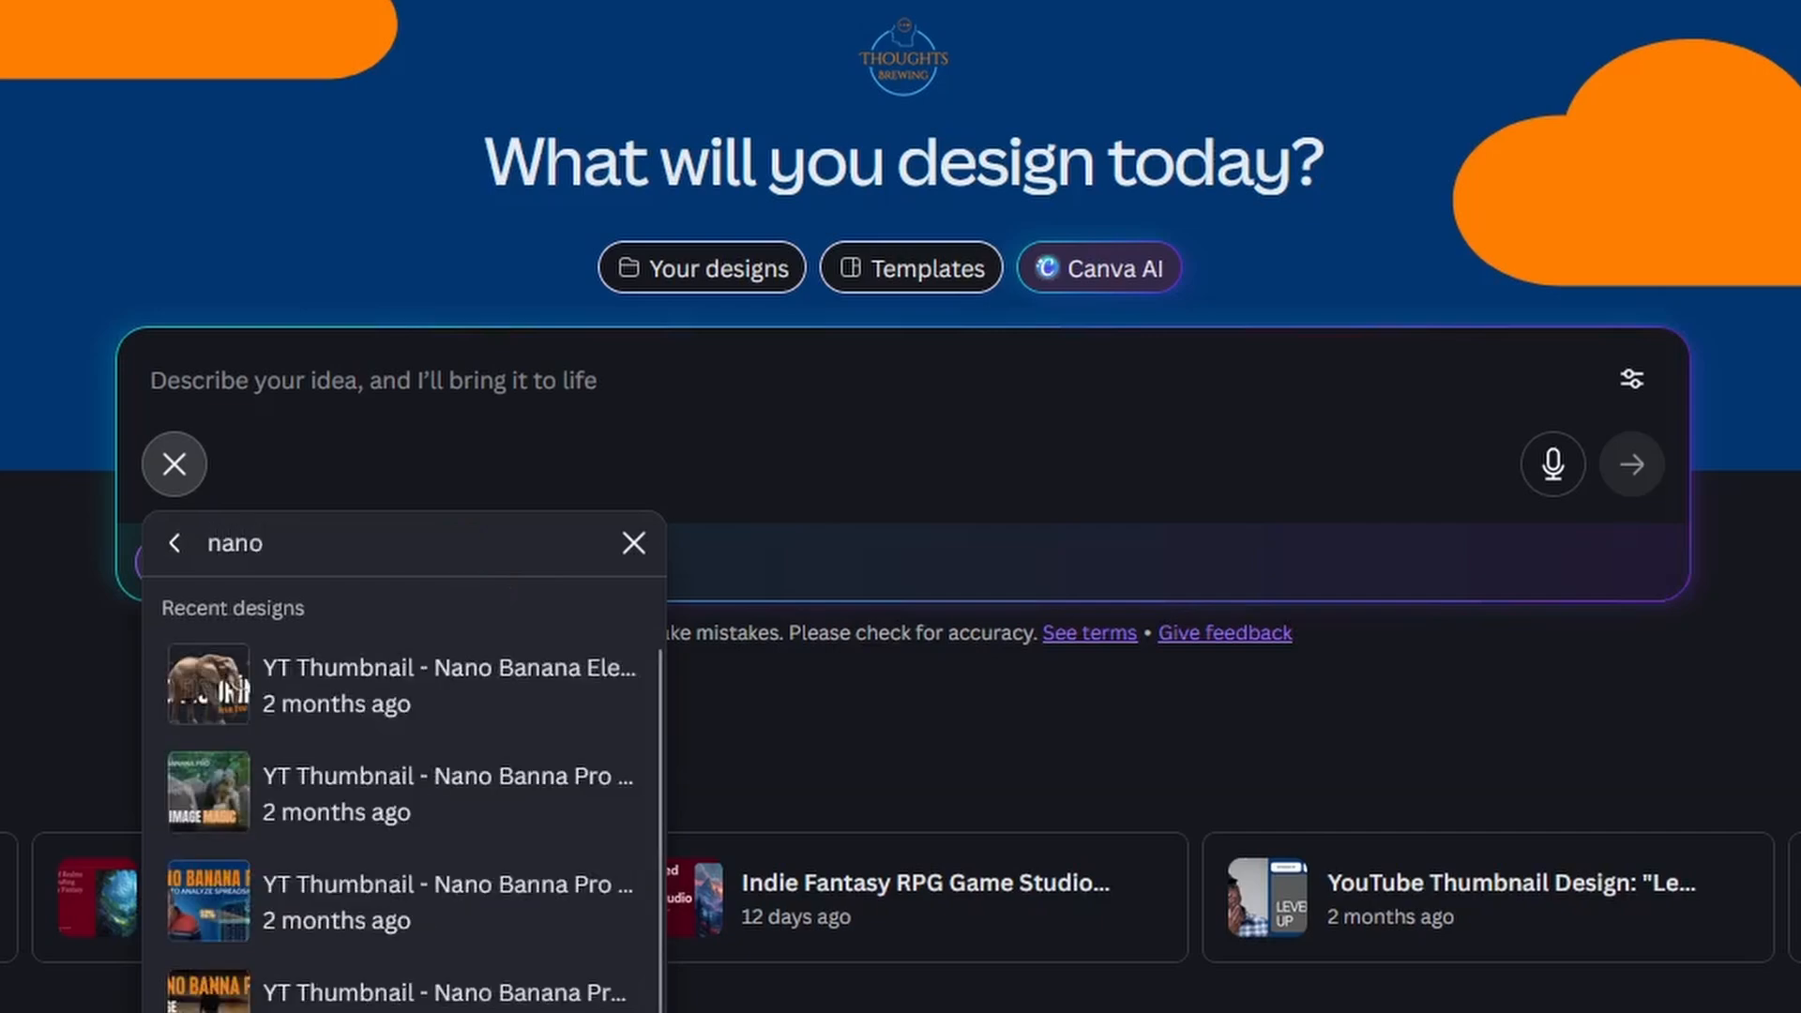
left_click(499, 692)
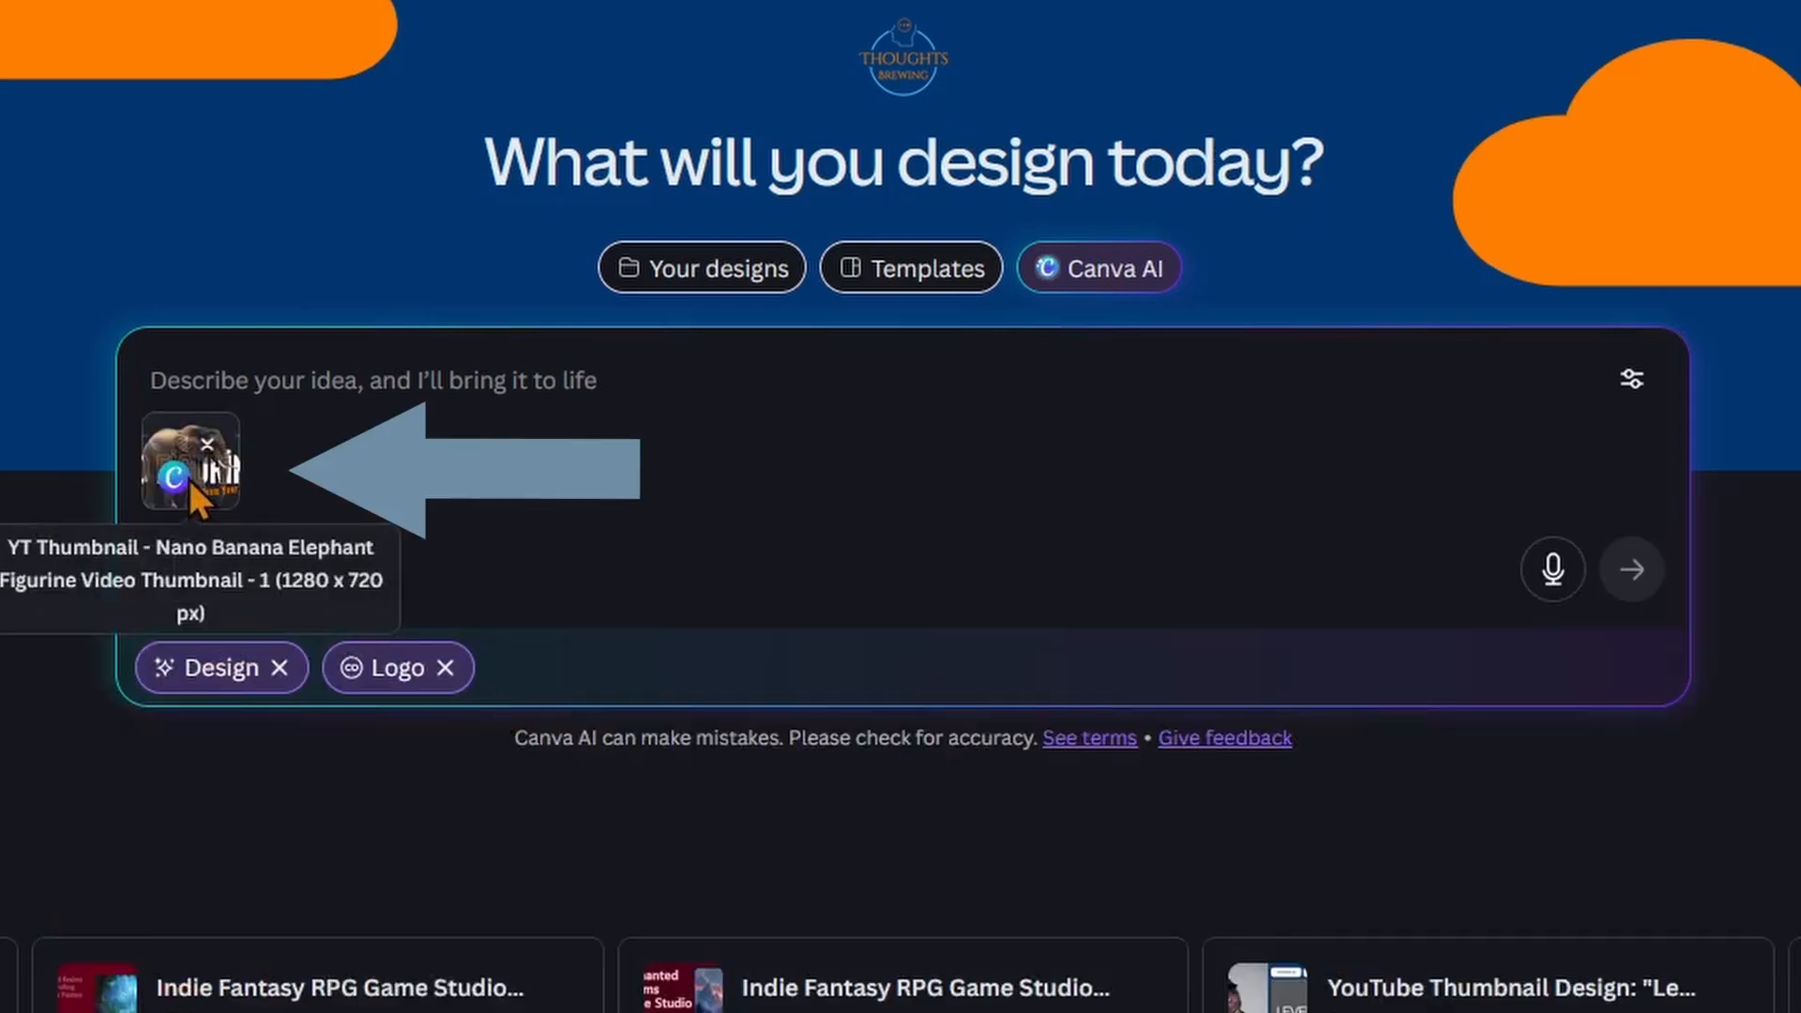
Step: Submit the prompt "create a vector logo using the elephant from the image" with the attached thumbnail
left_click(420, 392)
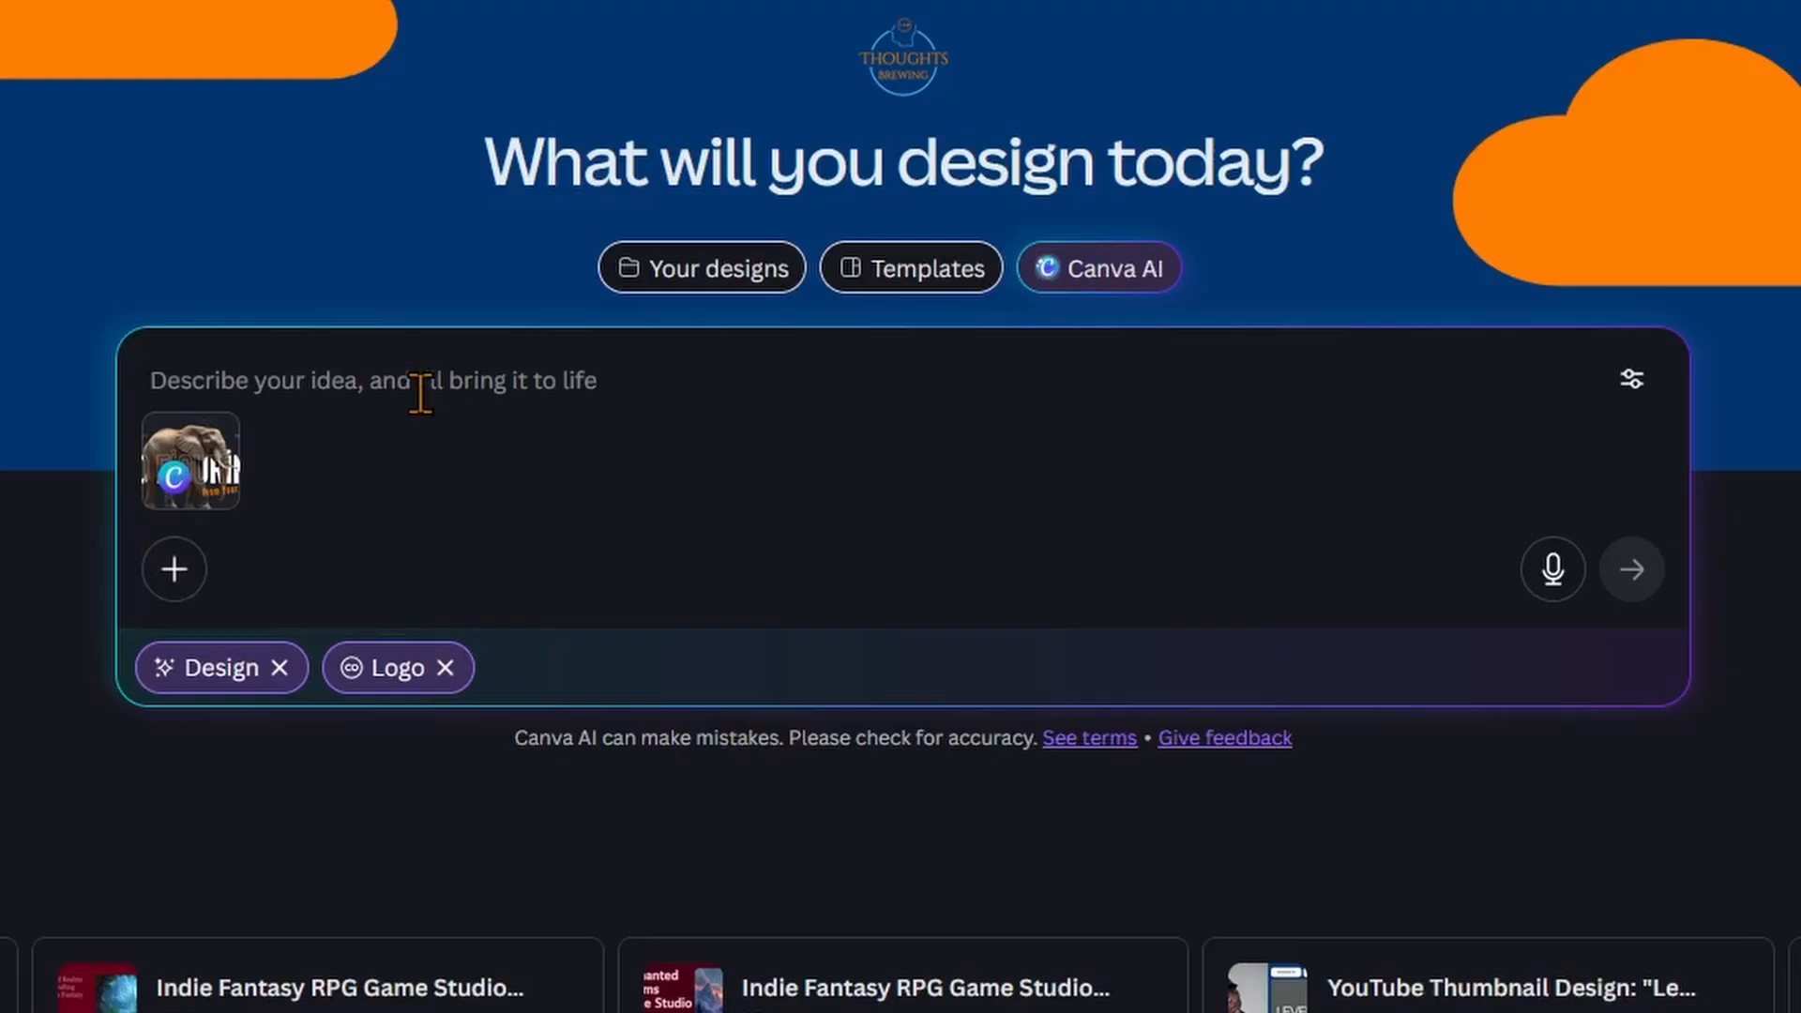
type("create a vector logo using the elephant from the image")
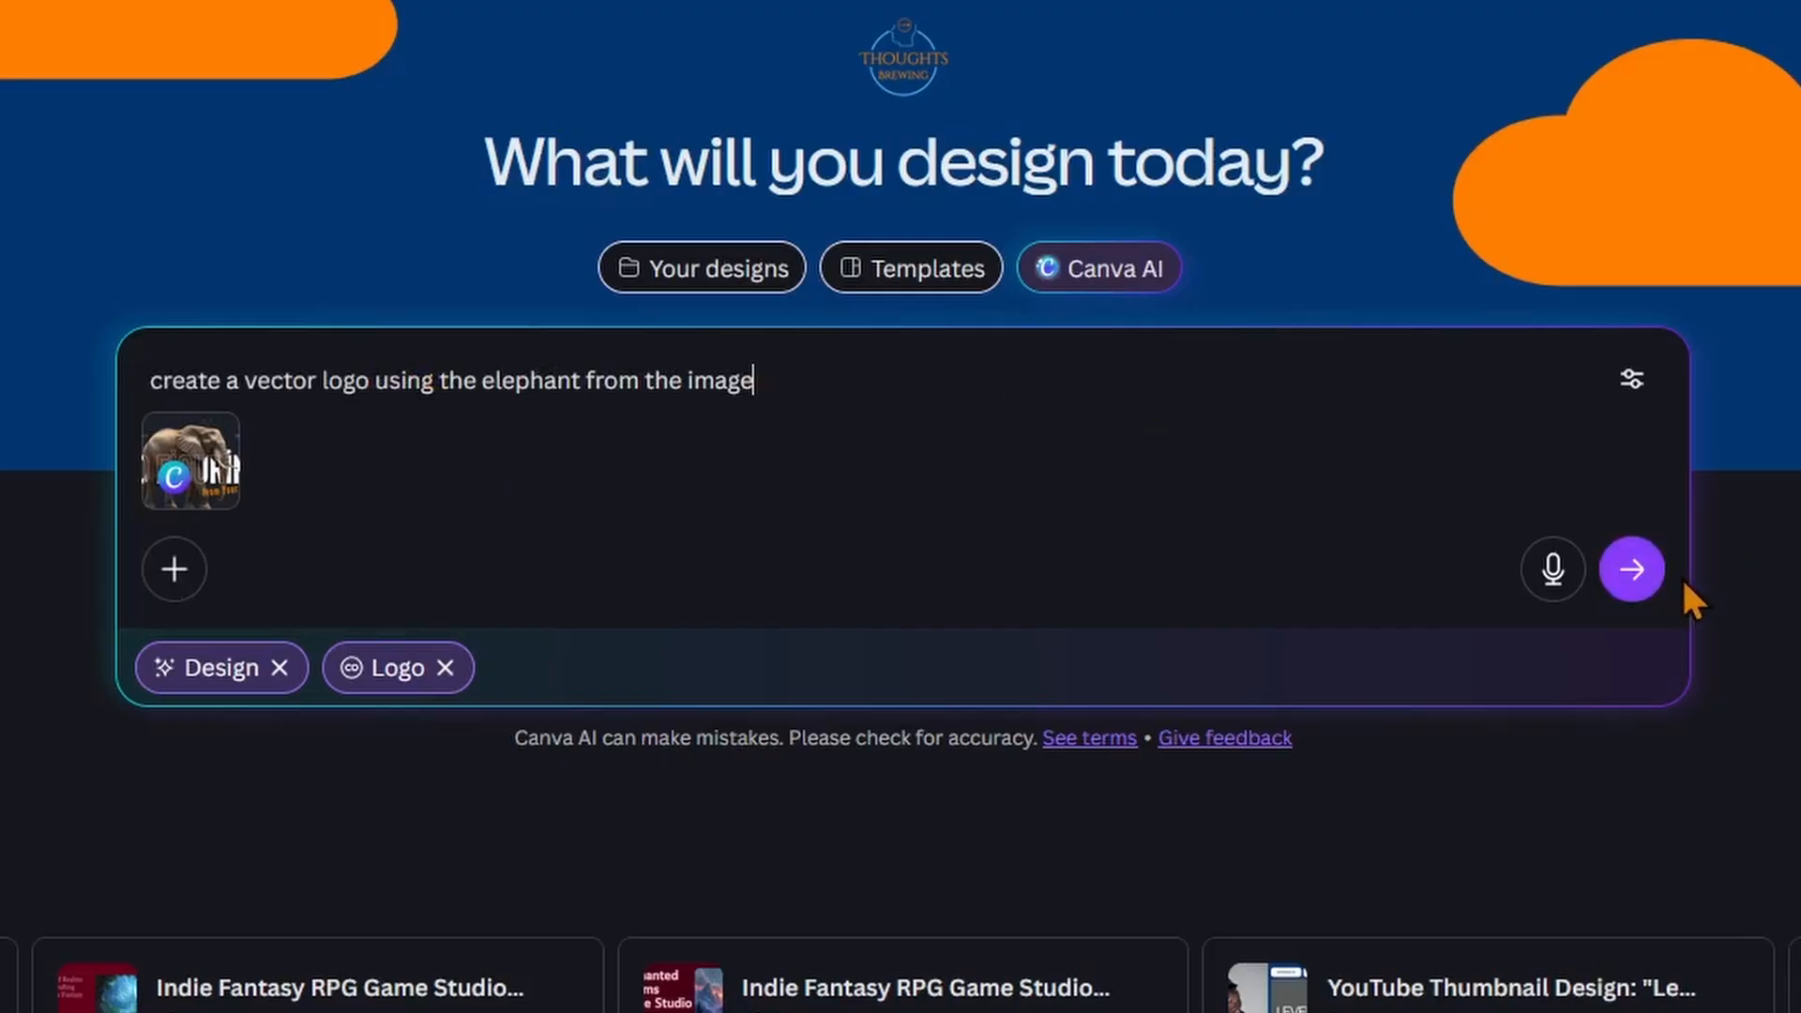
left_click(1649, 585)
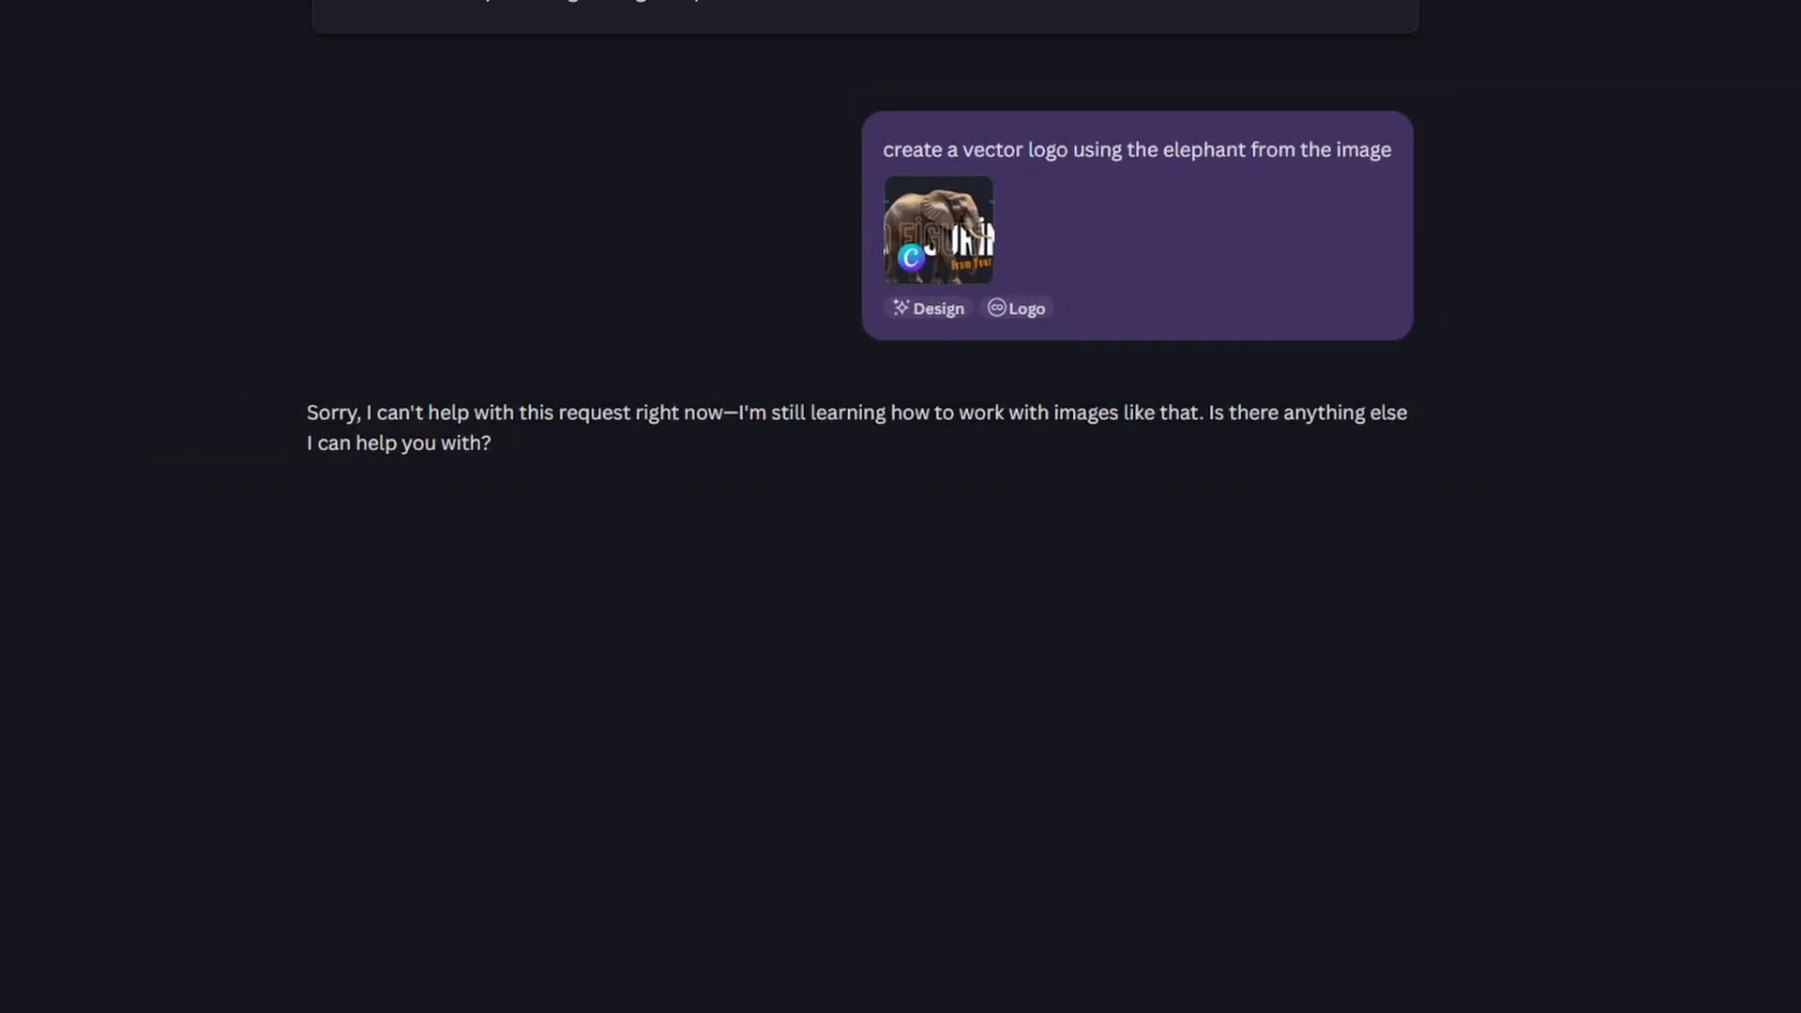
Step: Send the follow-up prompt "create a vector logo from the image" in the same chat
type("create a ")
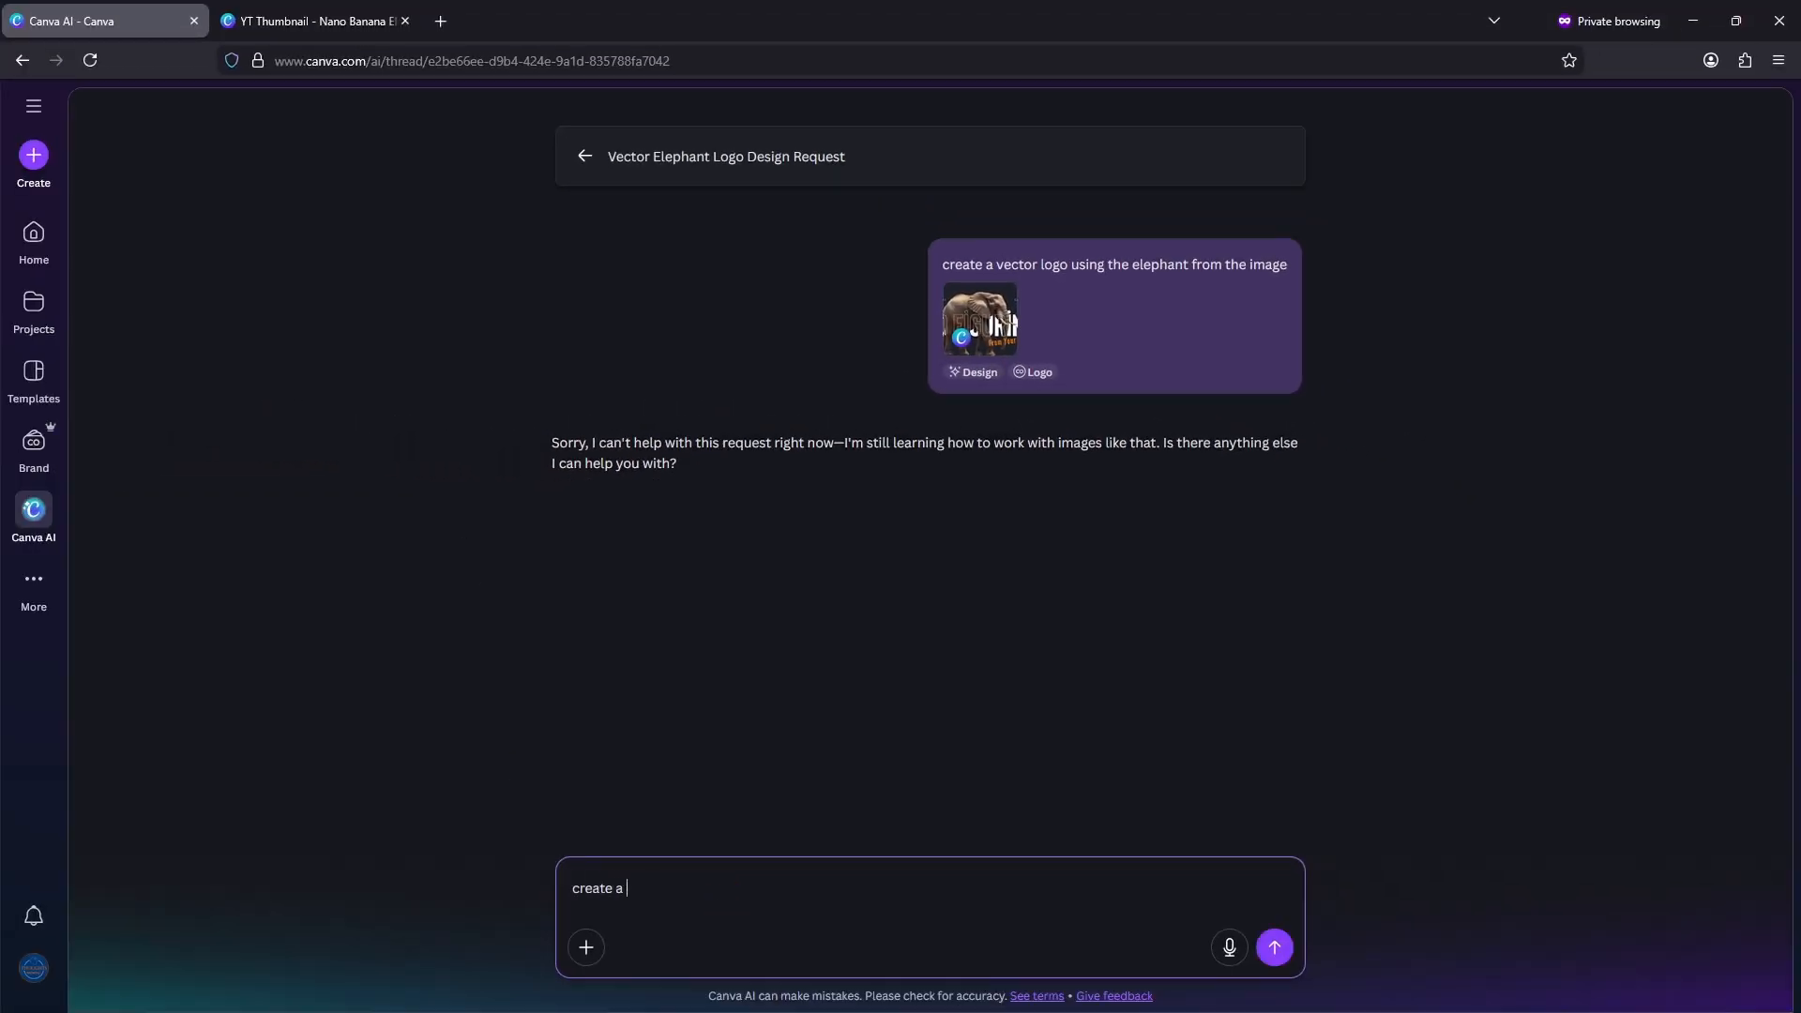
type("vector logo from the image")
key("Return")
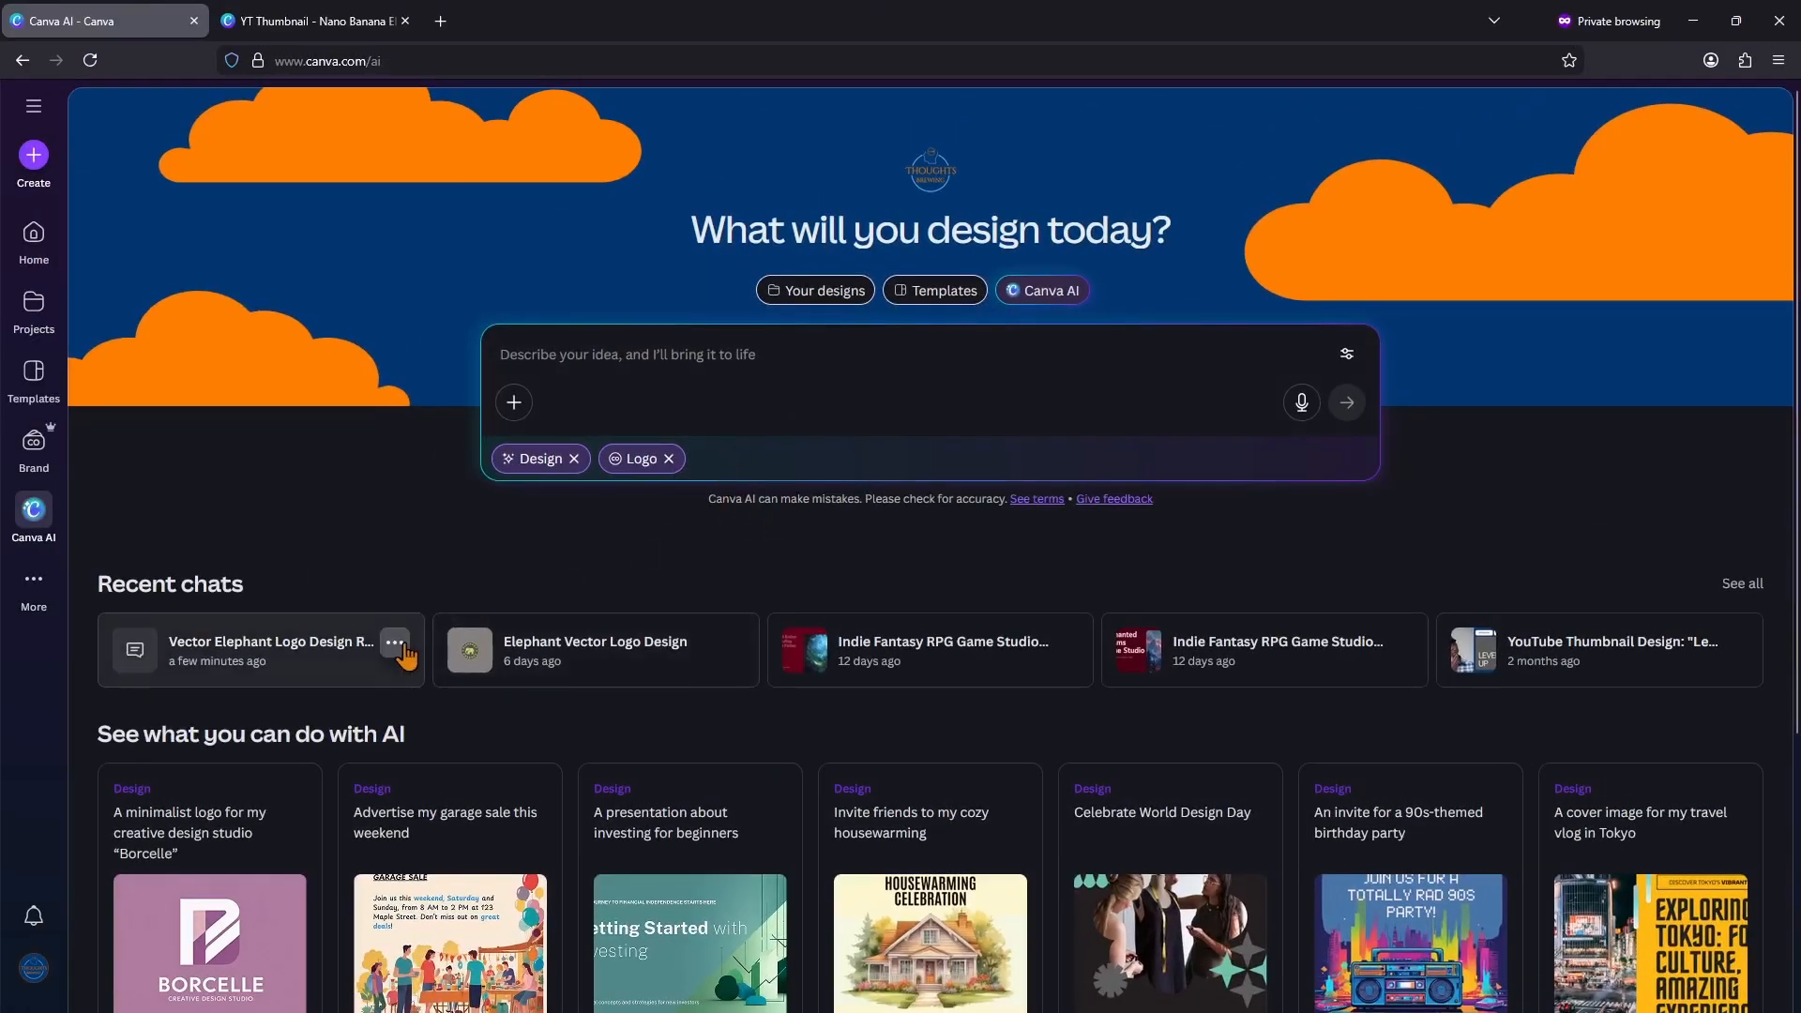
Step: Delete the "Vector Elephant Logo Design Request" chat from the recent chats
left_click(403, 644)
left_click(494, 755)
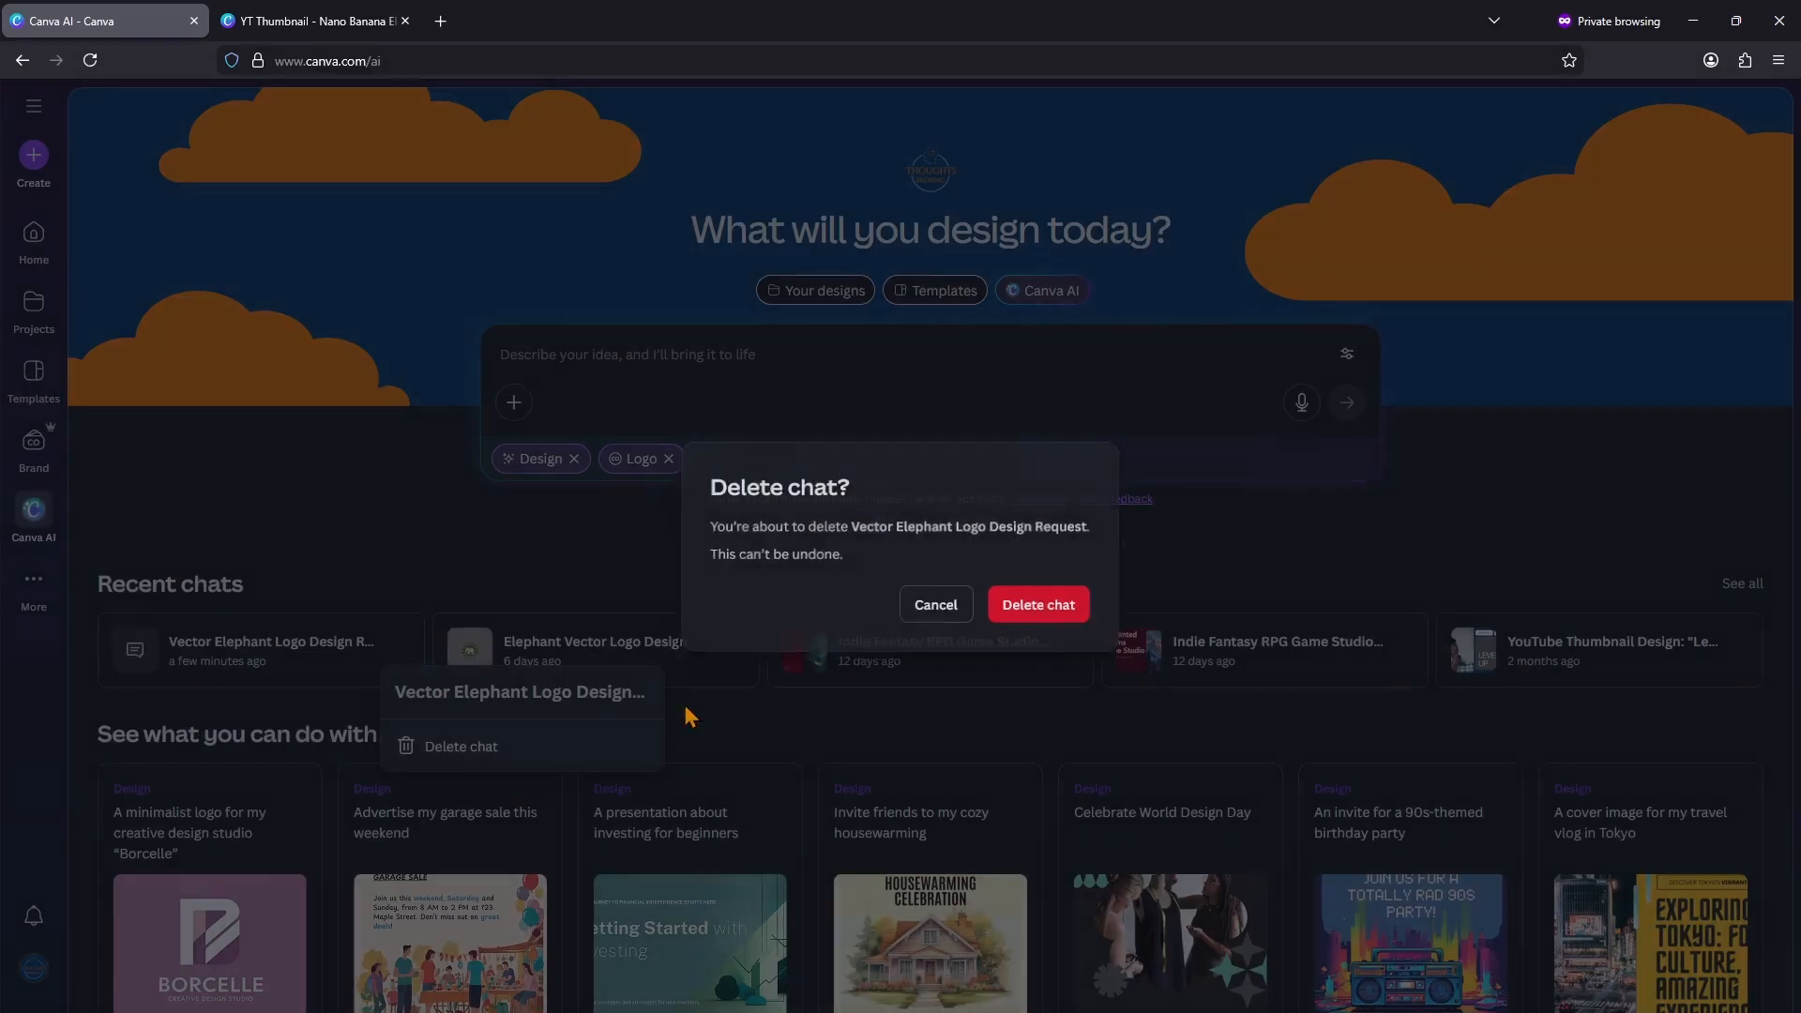
left_click(1019, 606)
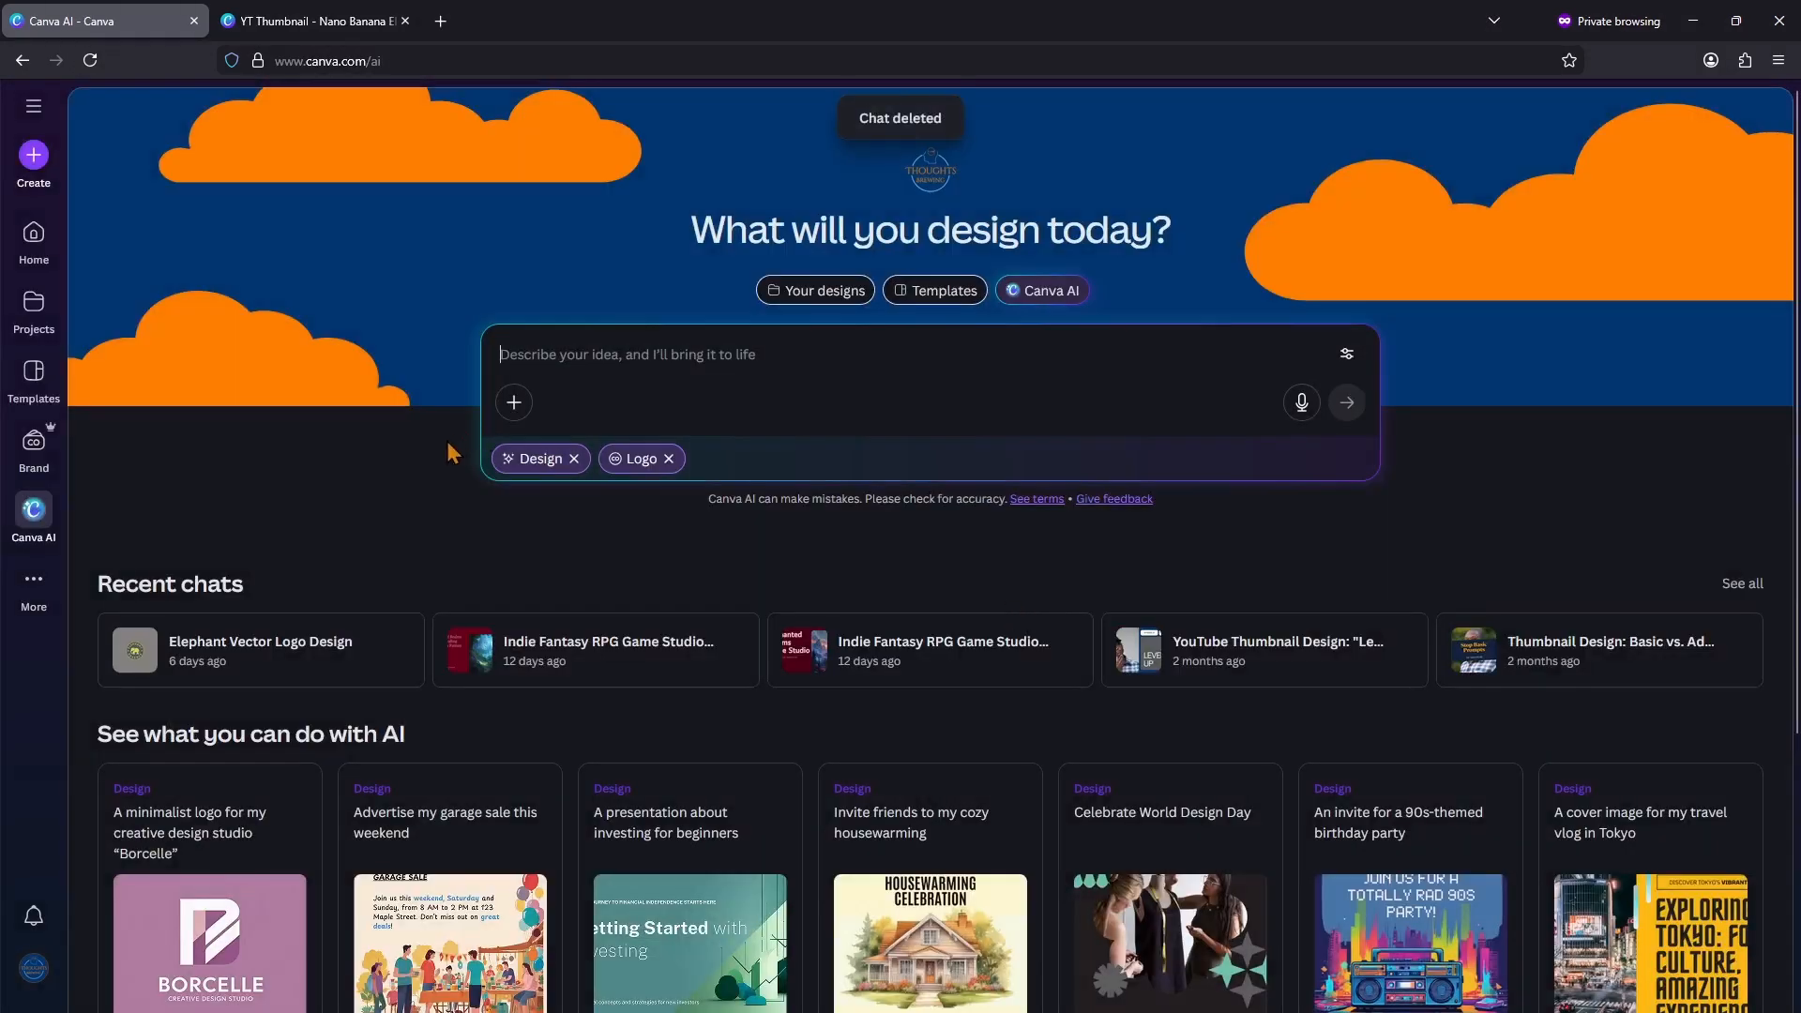
Step: Attach the Nano Banana elephant thumbnail to a new logo request and submit "create a vector logo using the elephant from the image"
left_click(514, 402)
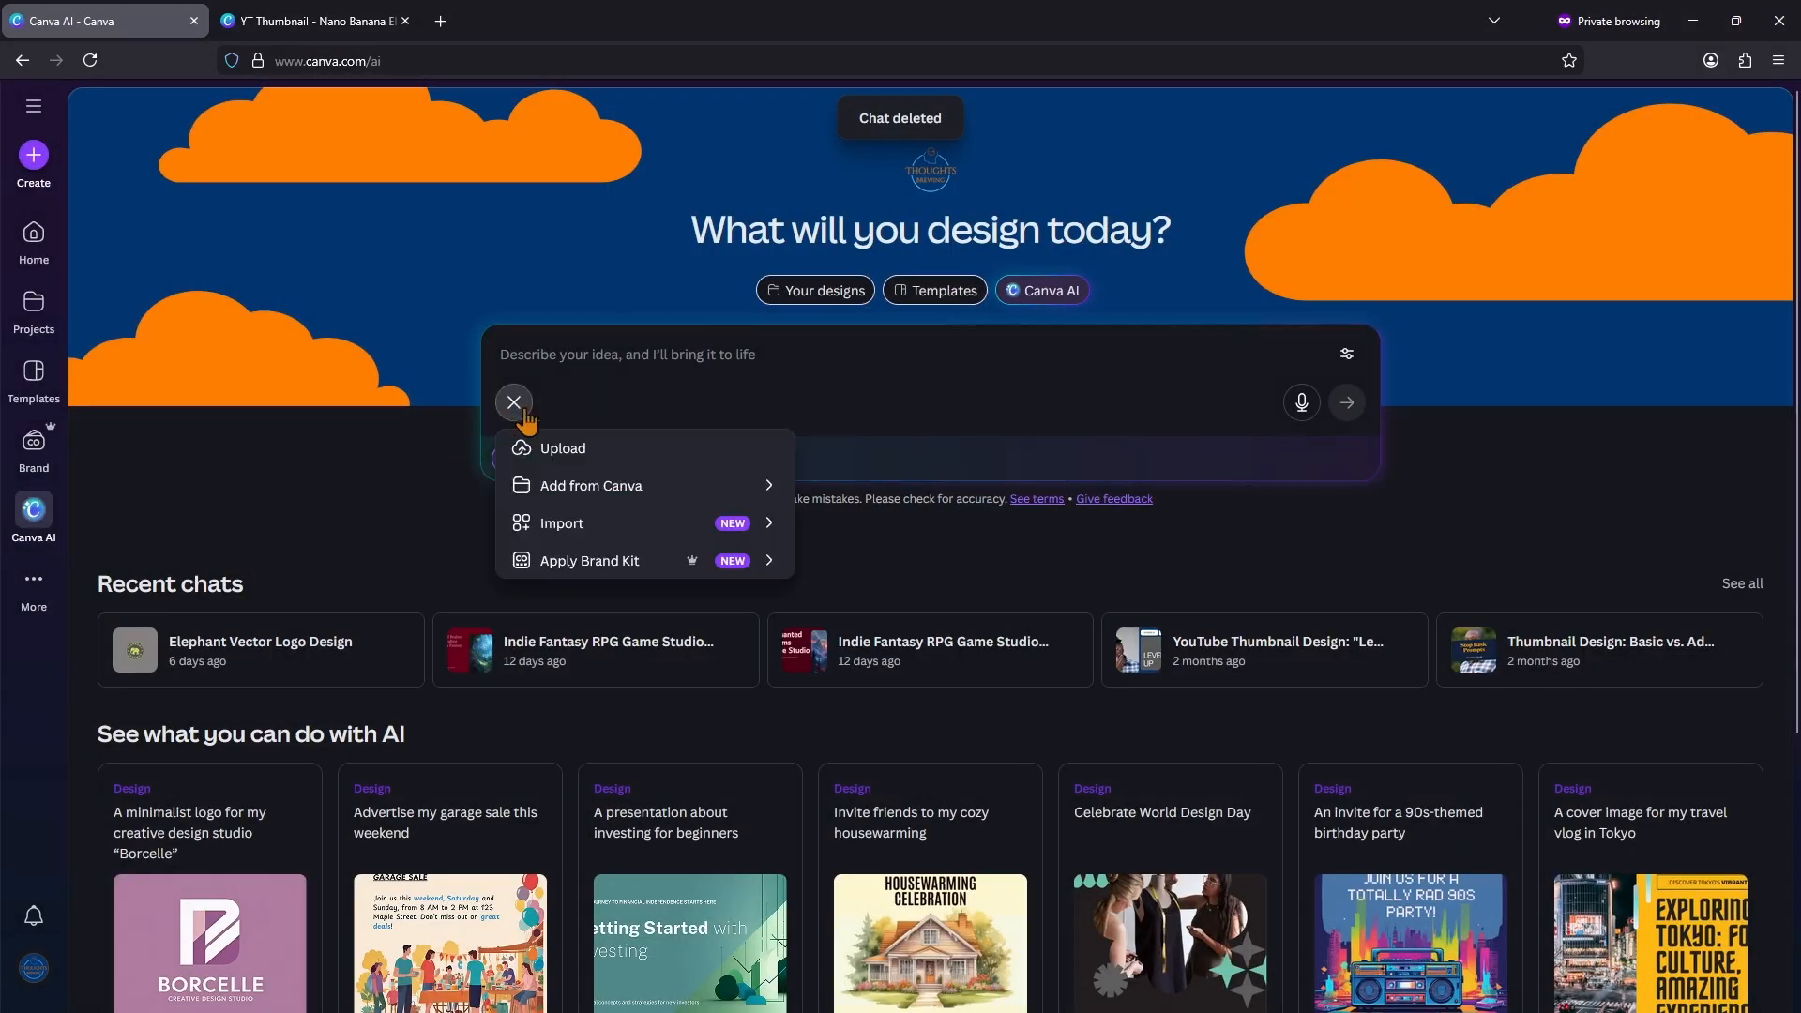
left_click(653, 482)
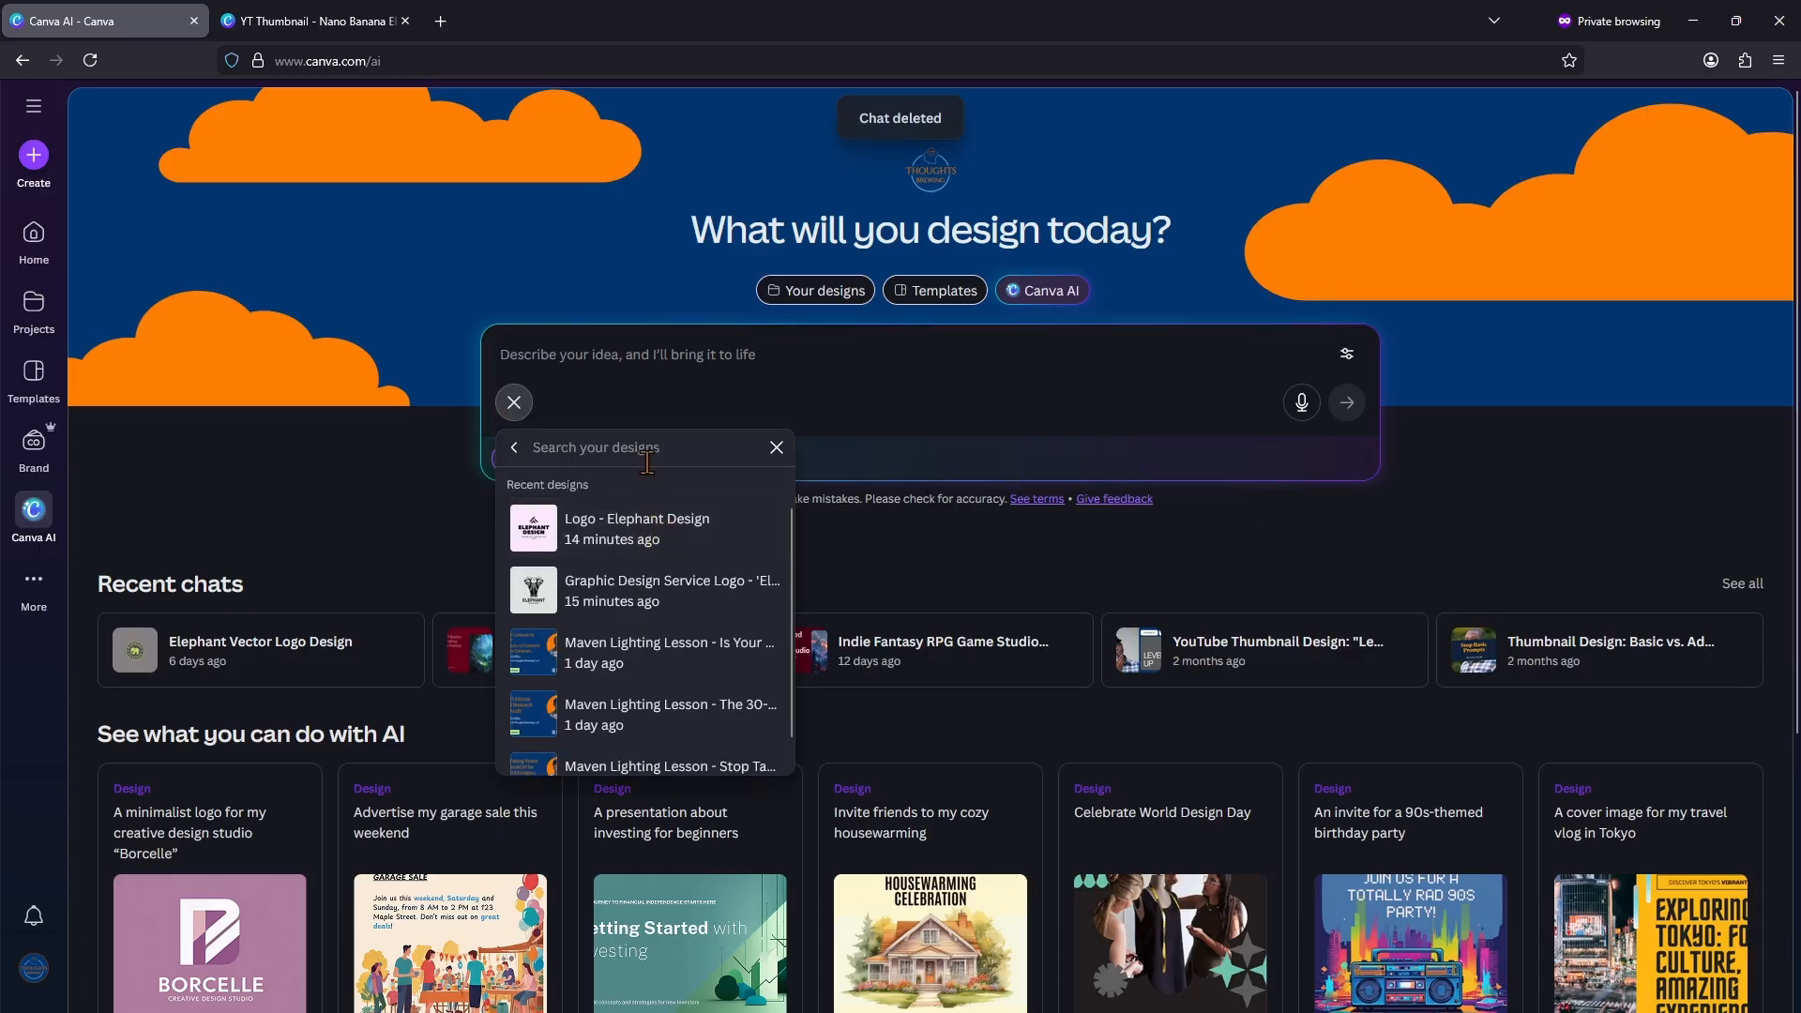
type("nano")
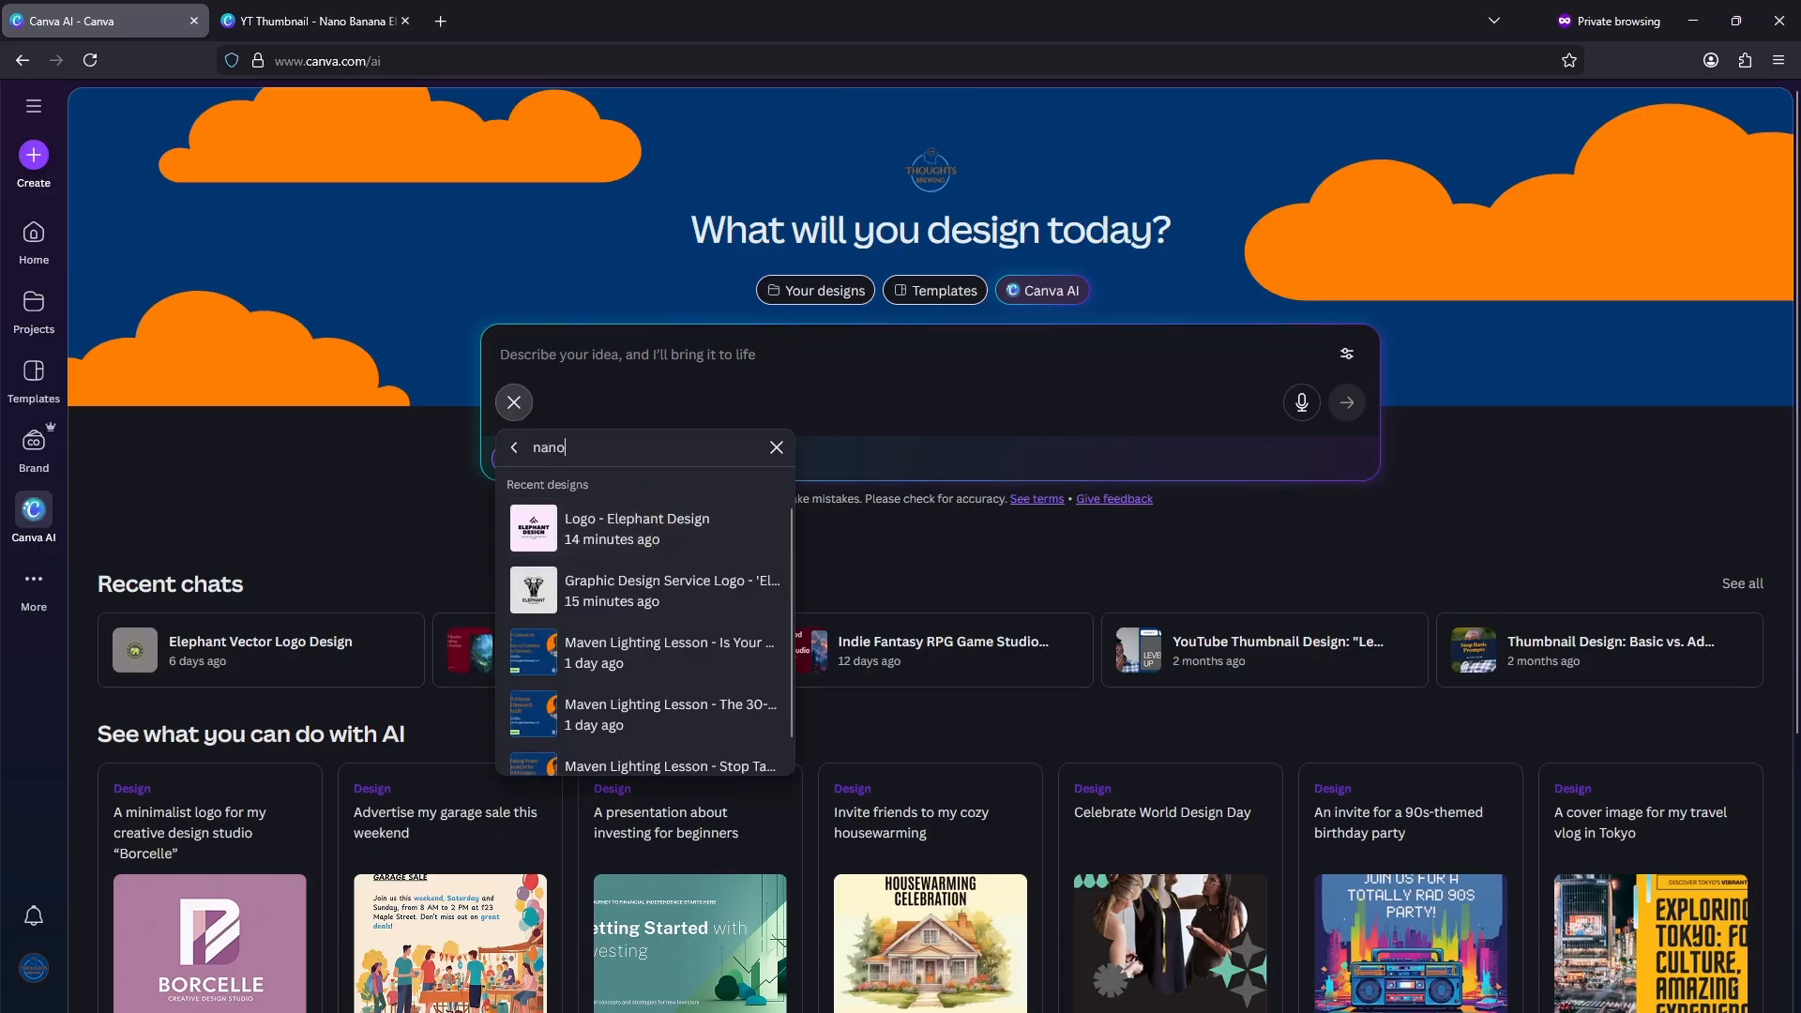
left_click(654, 522)
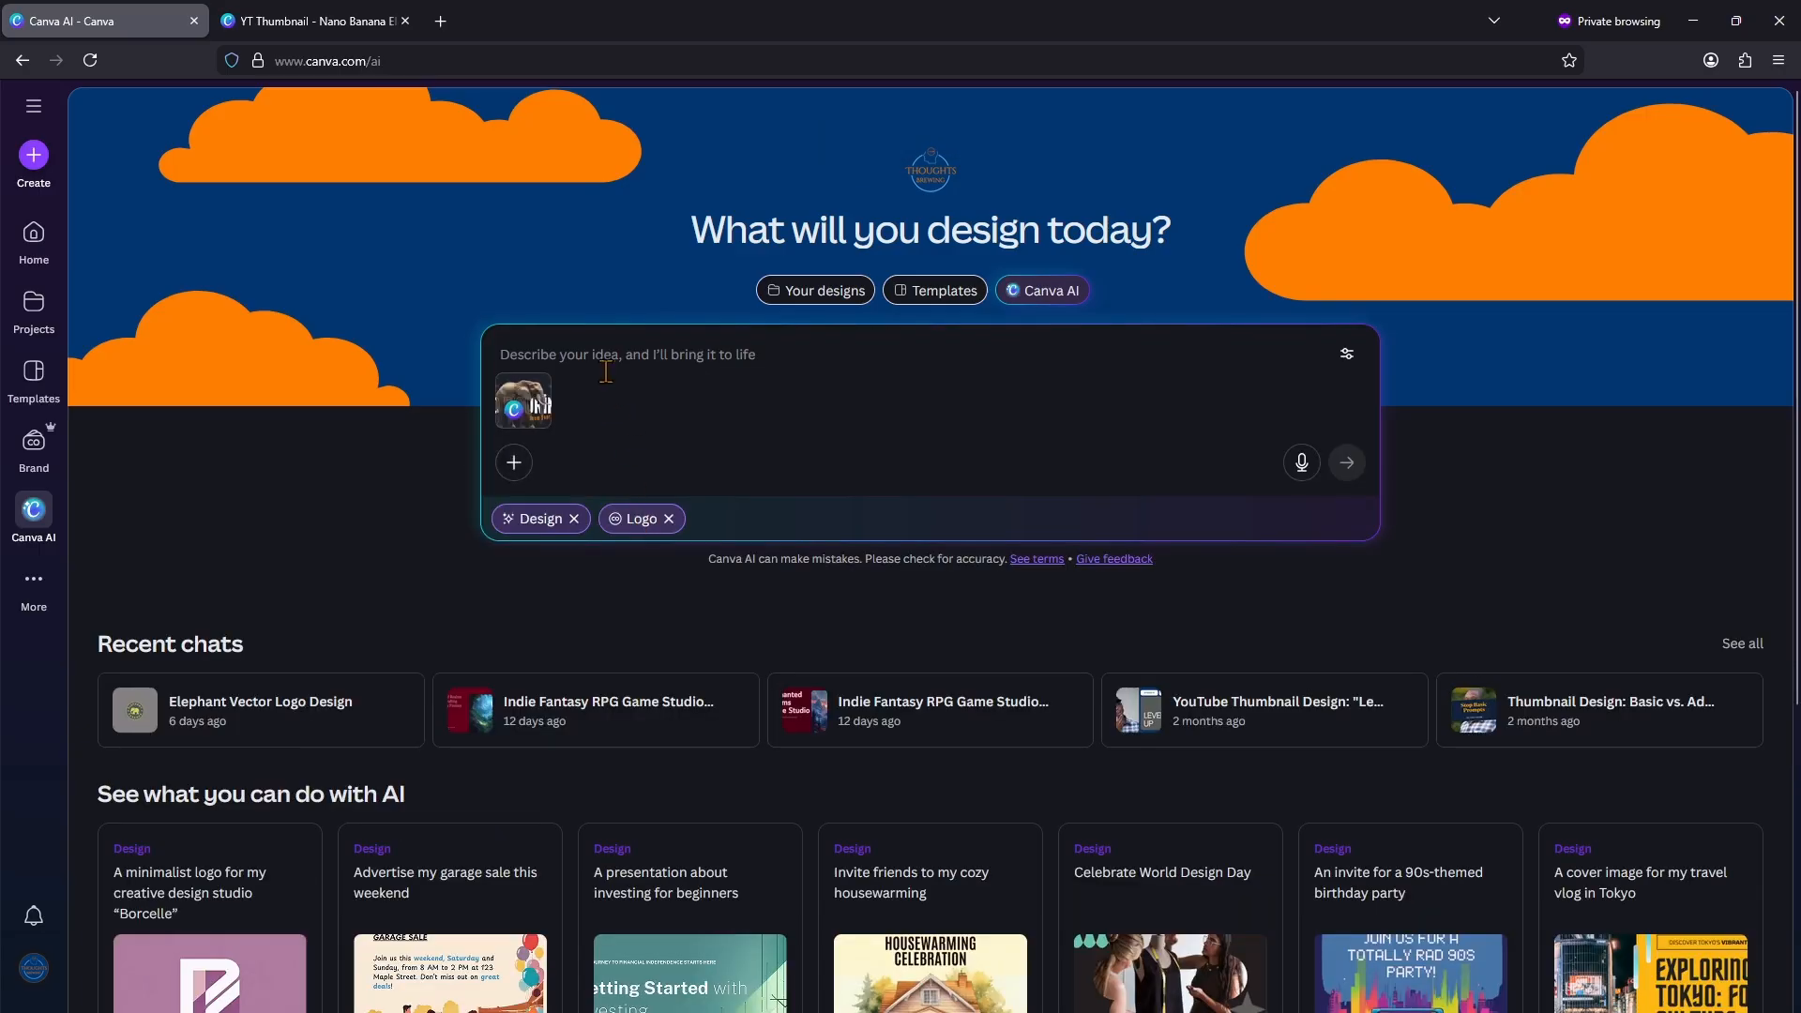
type("create a vector logo using the elephant from the image")
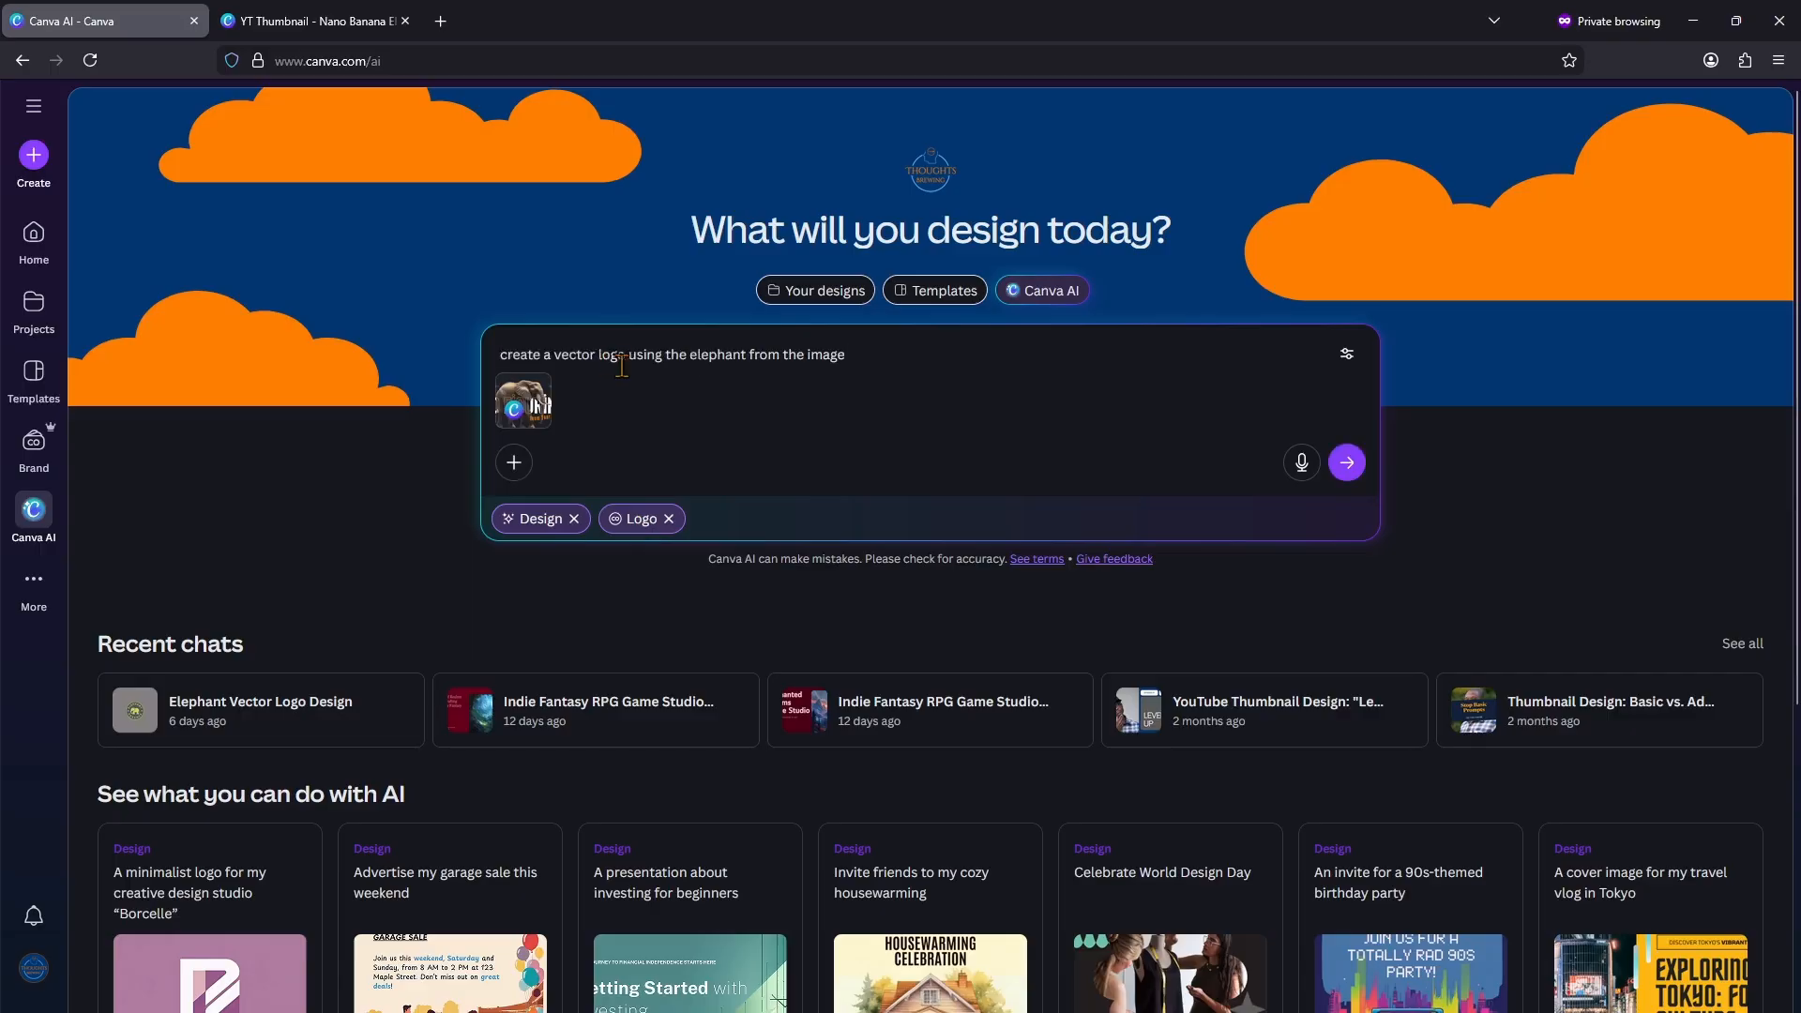
left_click(1345, 472)
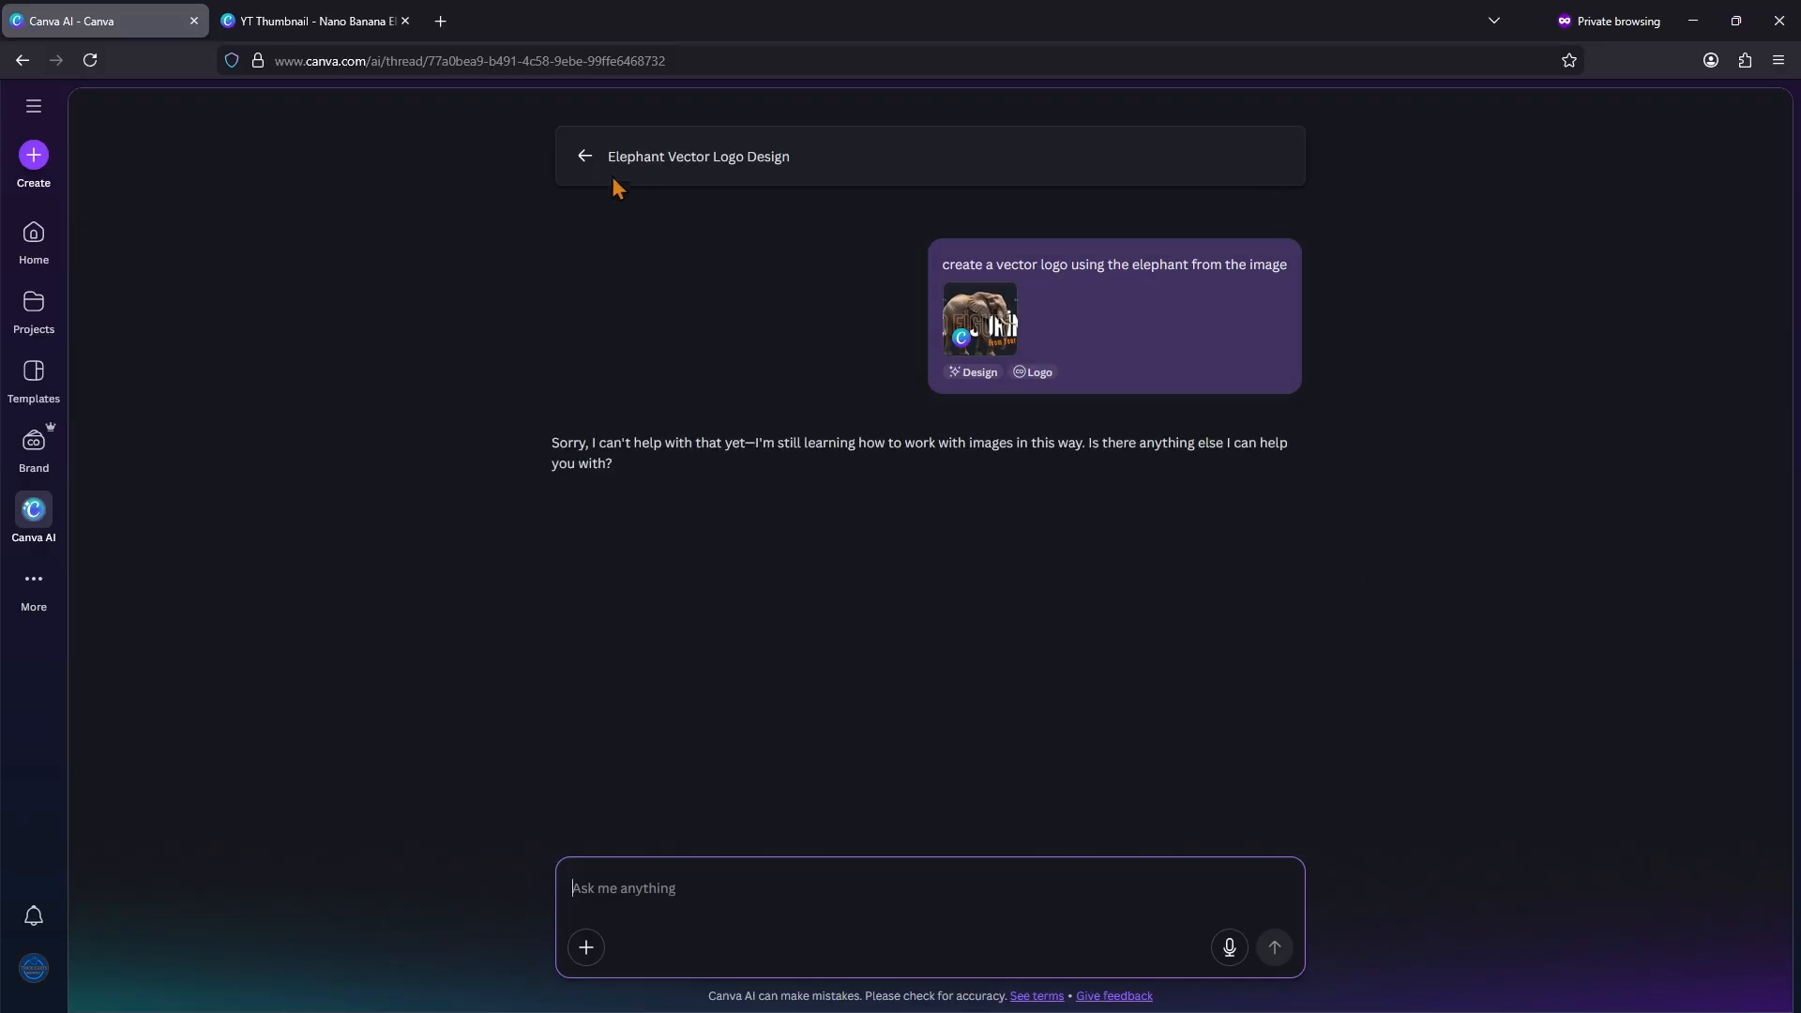
Step: Return to the recent chats, open the six-day-old "Elephant Vector Logo Design" chat, and browse its generated logos
left_click(585, 157)
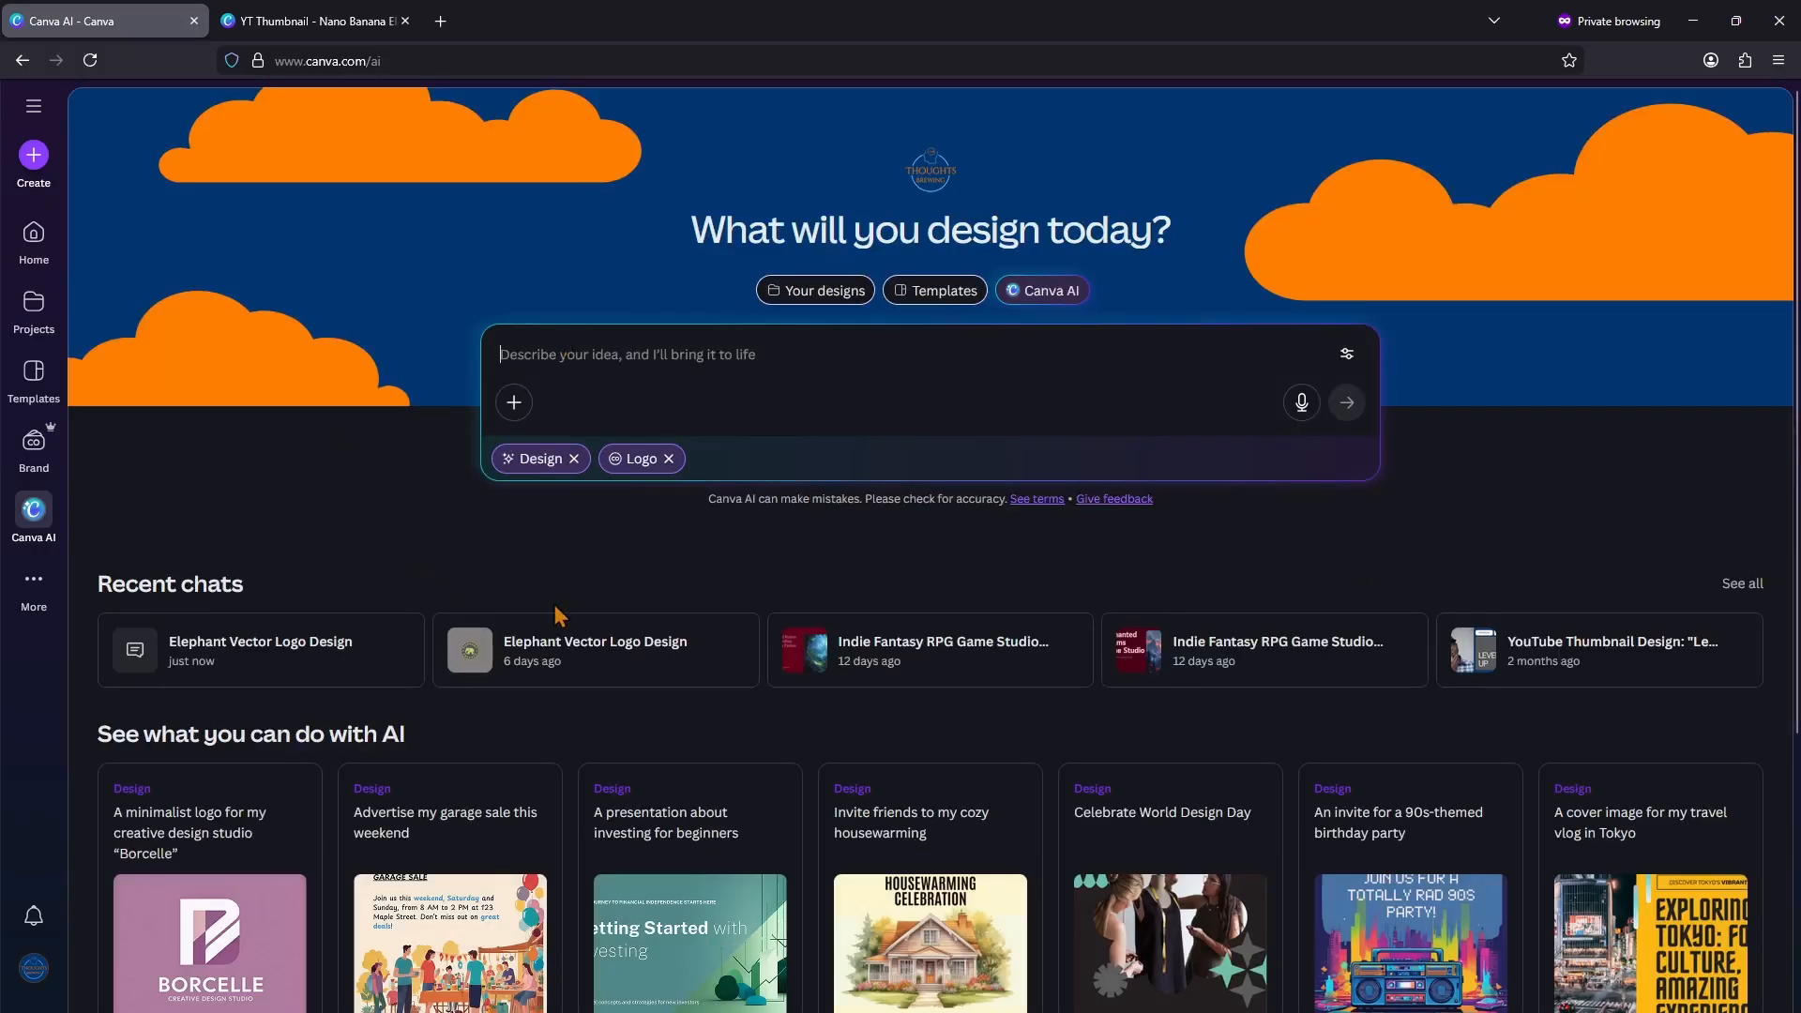
left_click(652, 650)
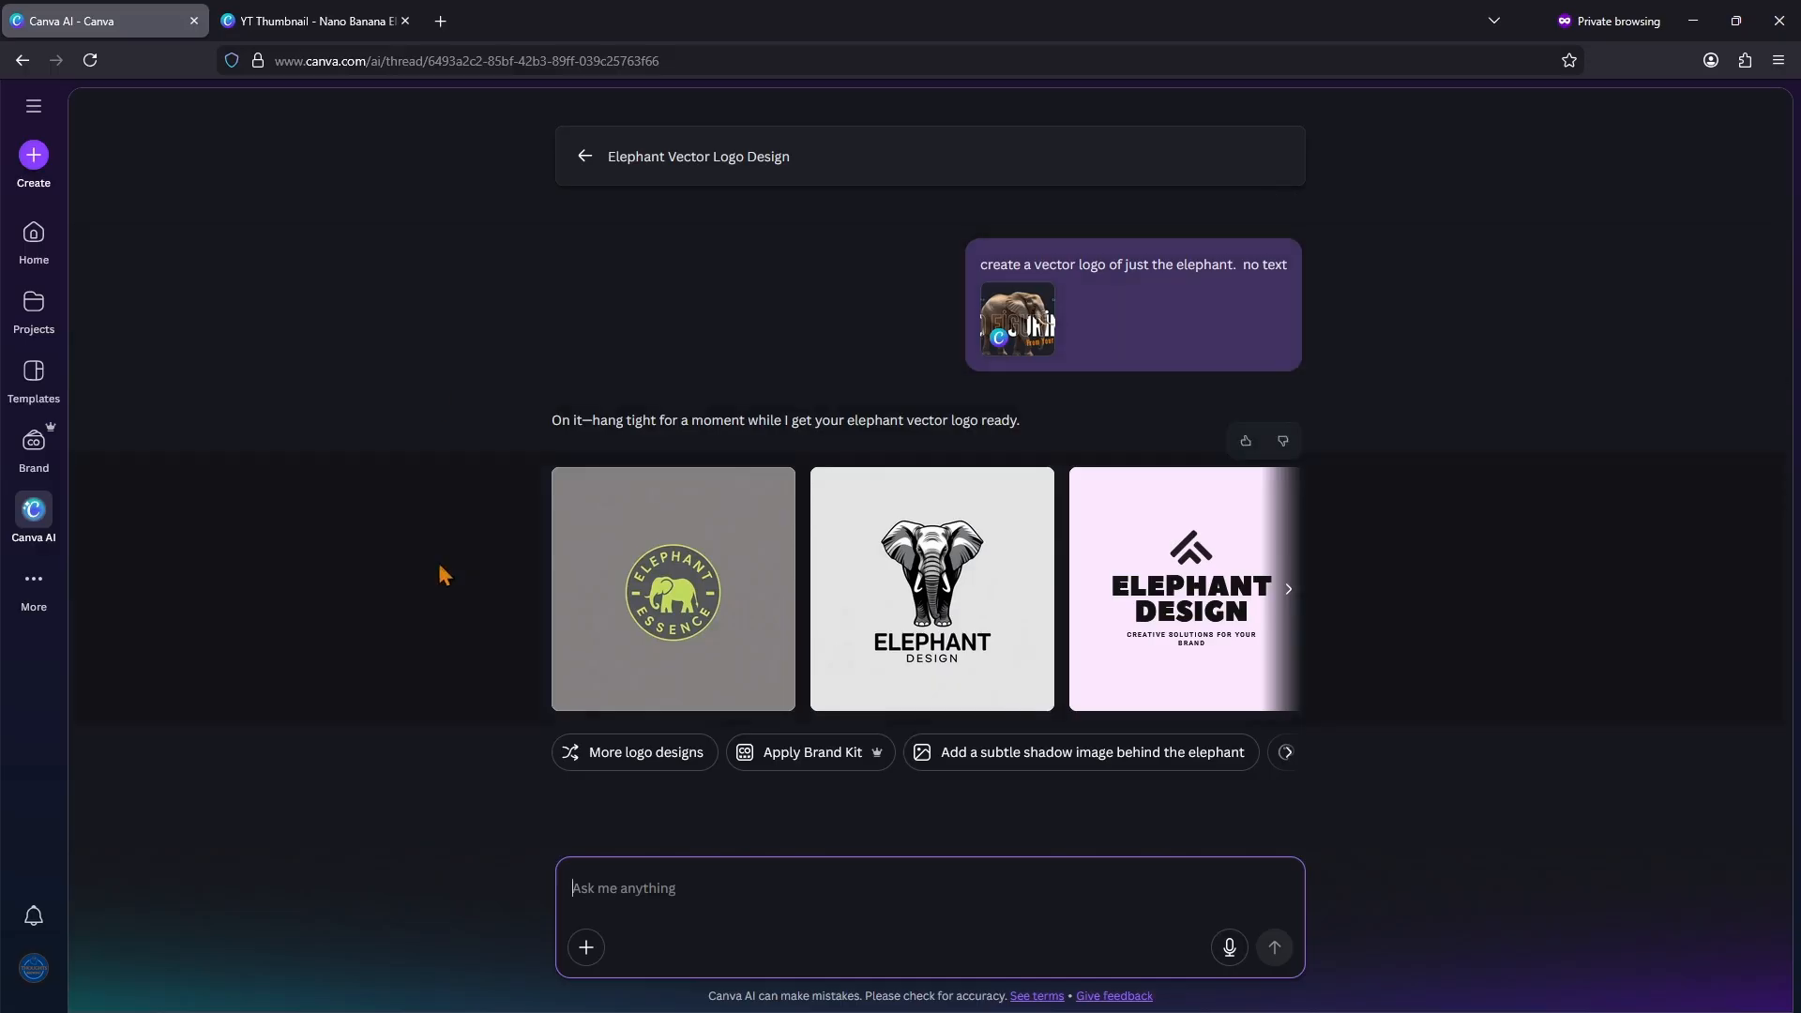
left_click(1287, 591)
left_click(565, 591)
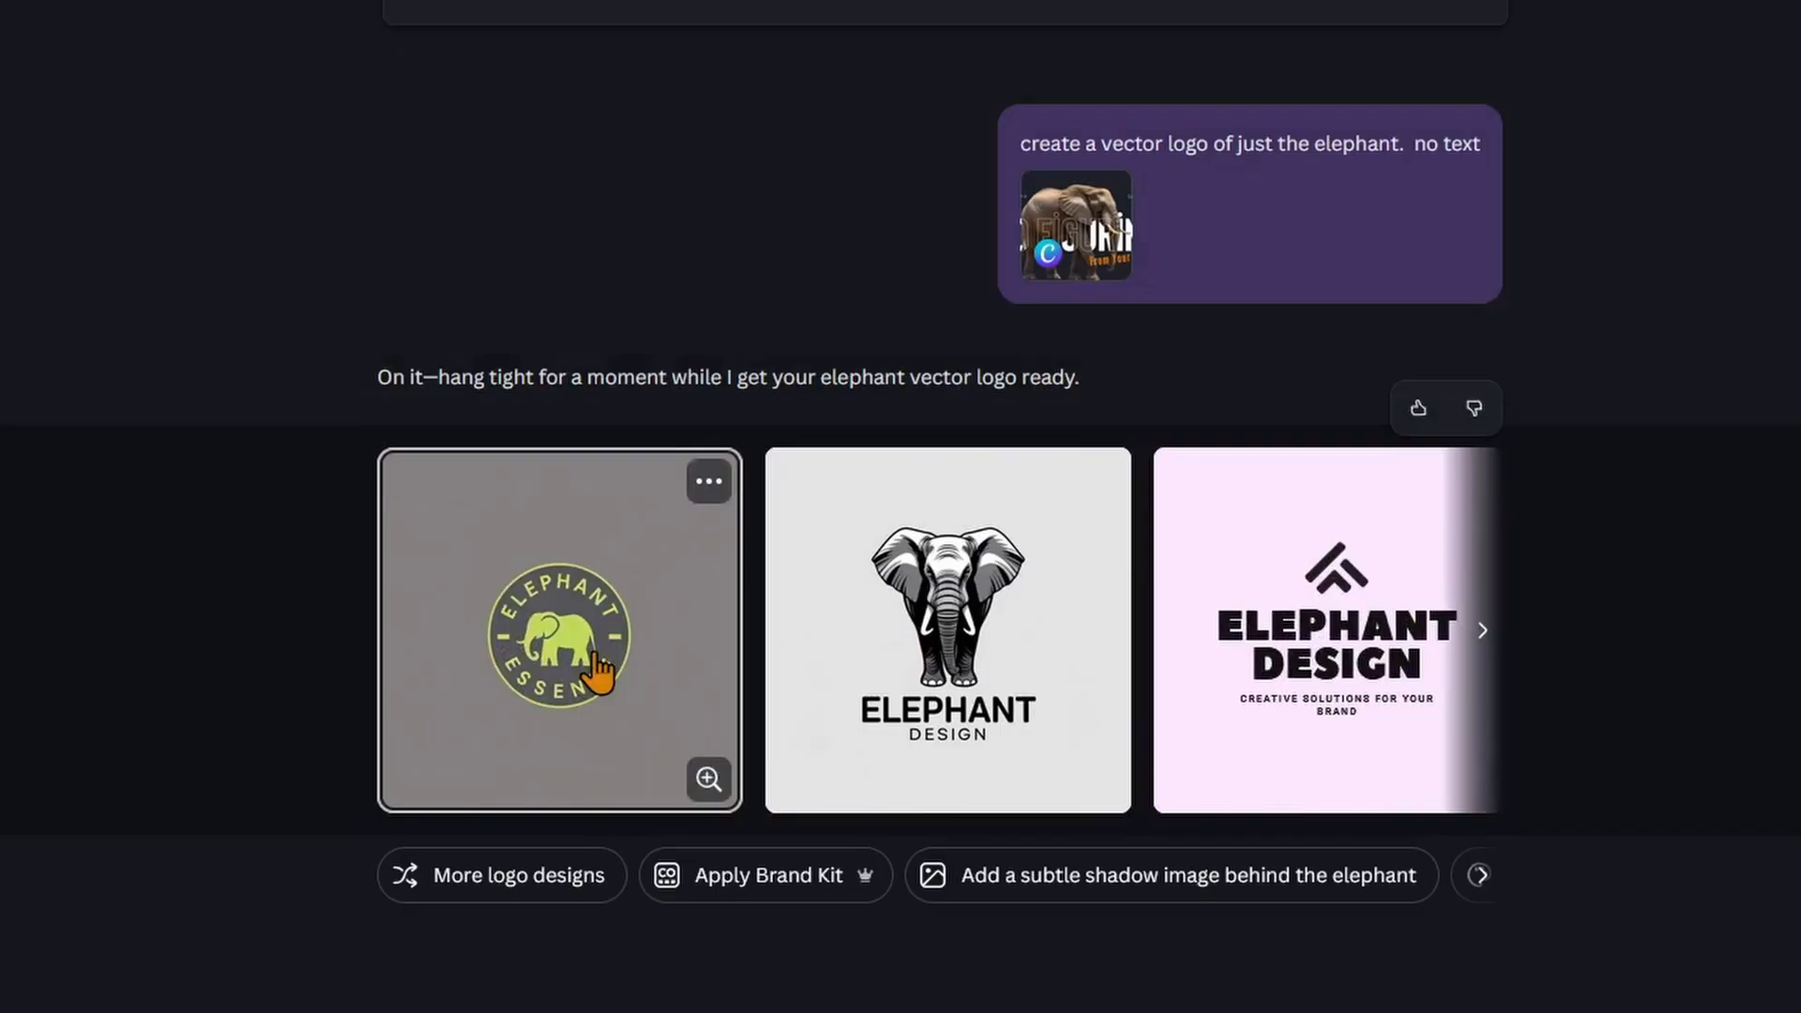
Step: Preview the green "Elephant Essence" logo and the black-and-white elephant logo, closing each preview
left_click(594, 664)
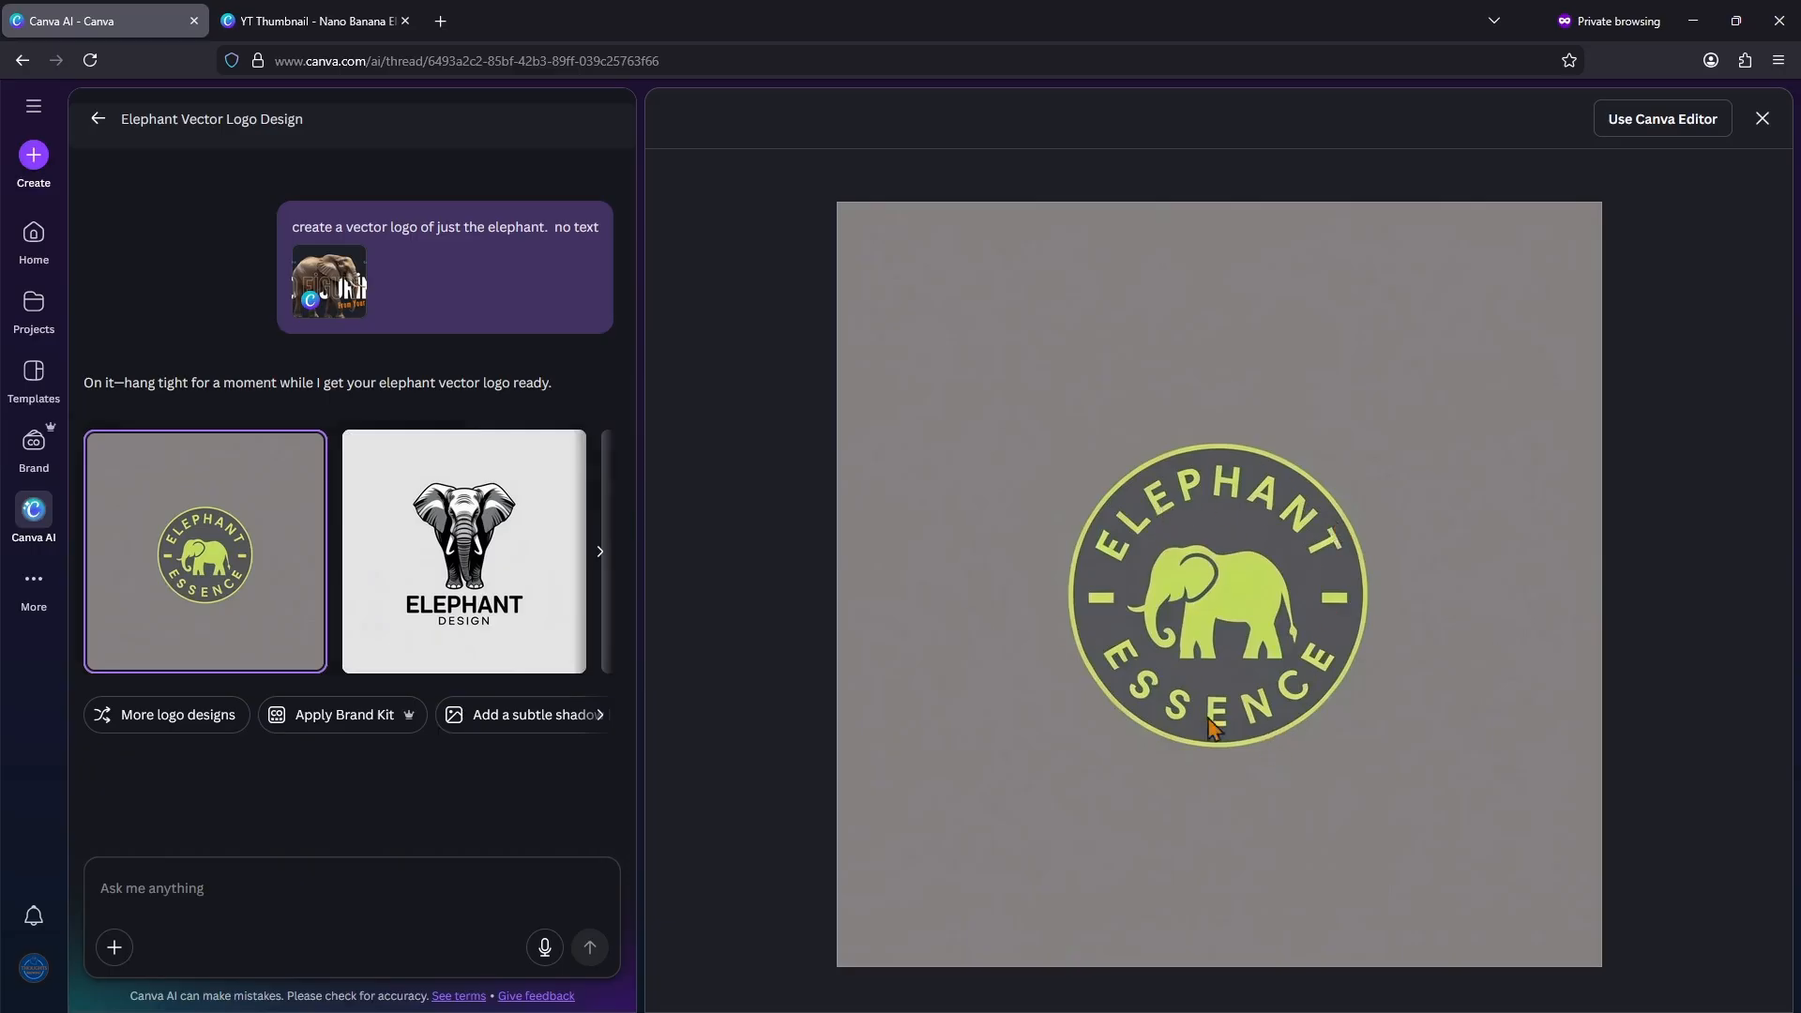
left_click(1764, 124)
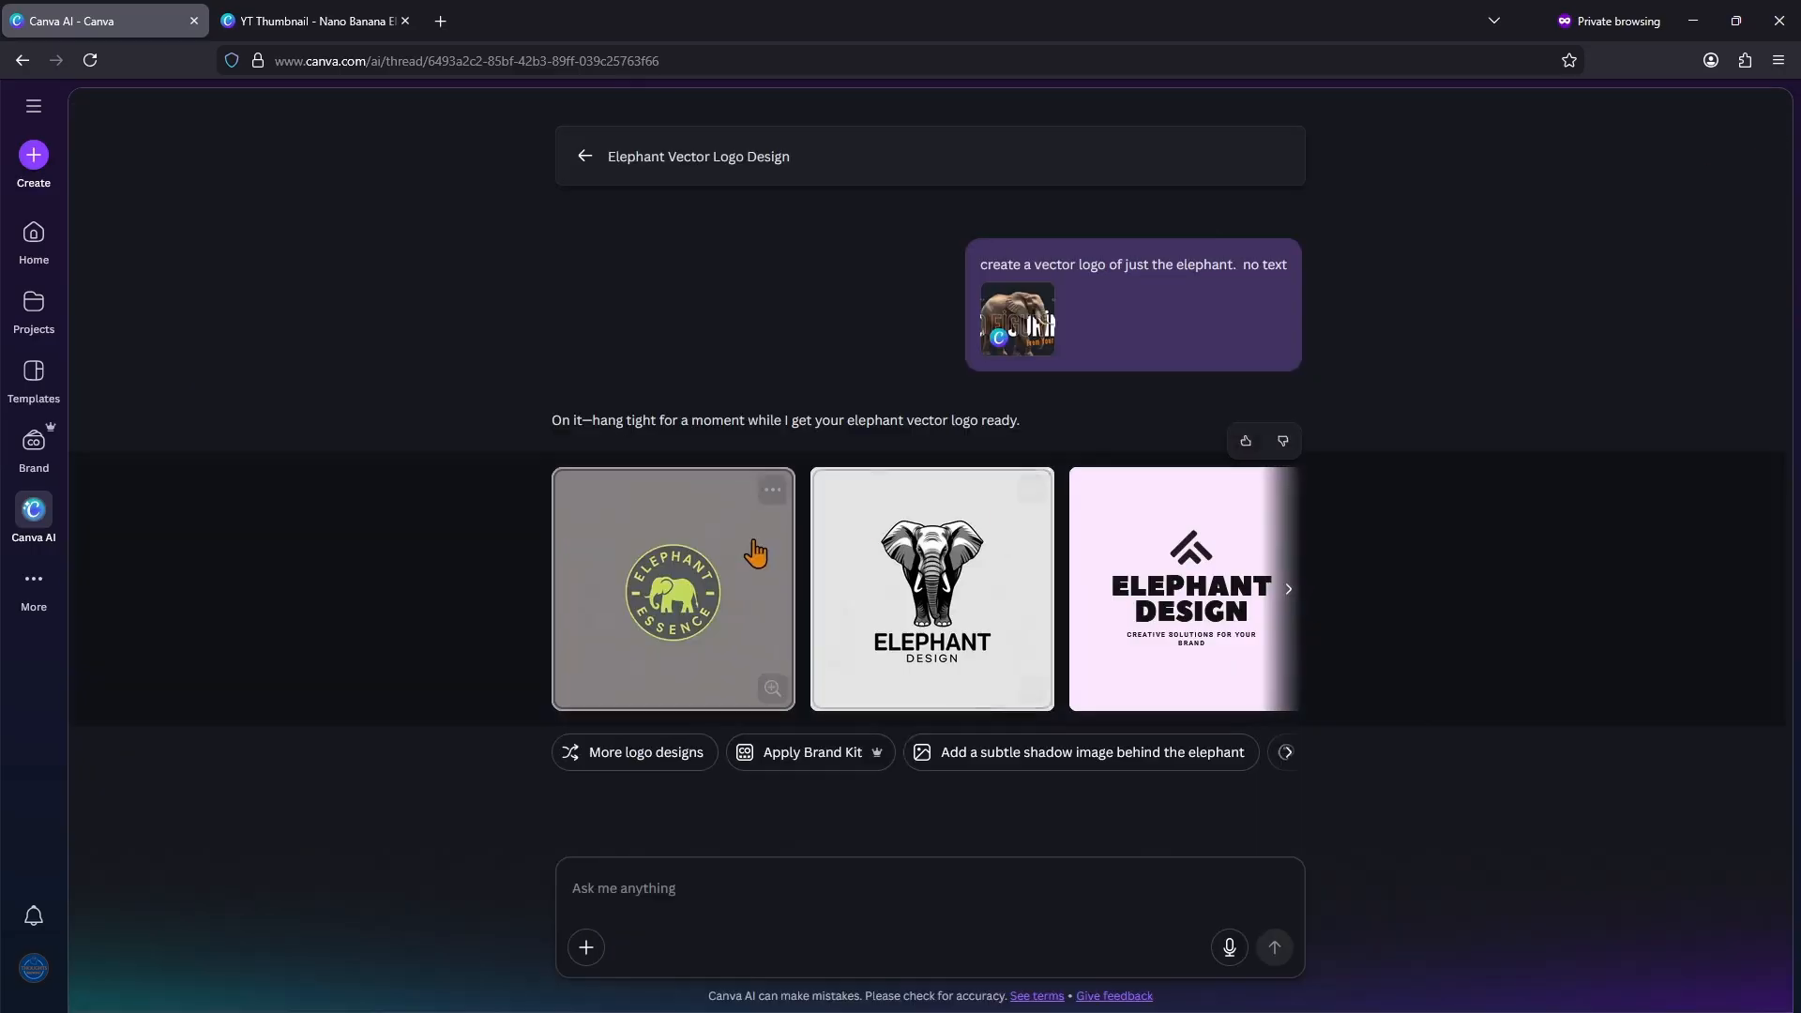
left_click(971, 614)
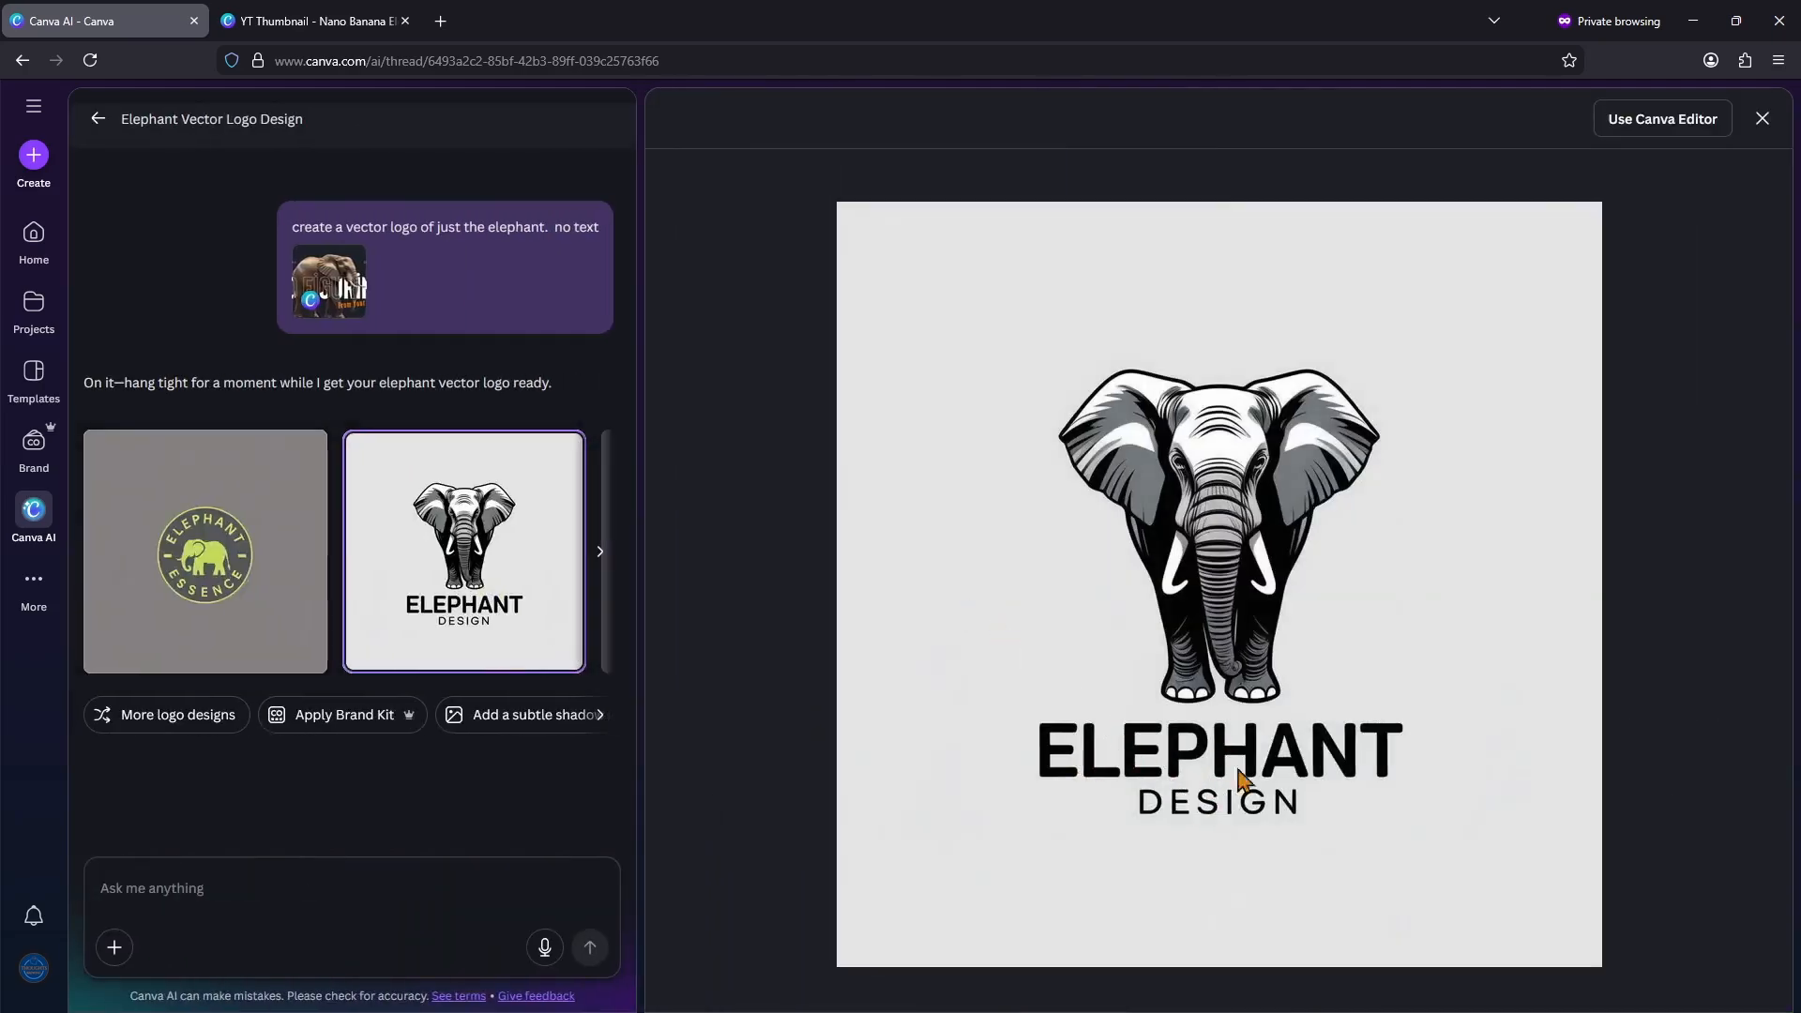
left_click(1761, 118)
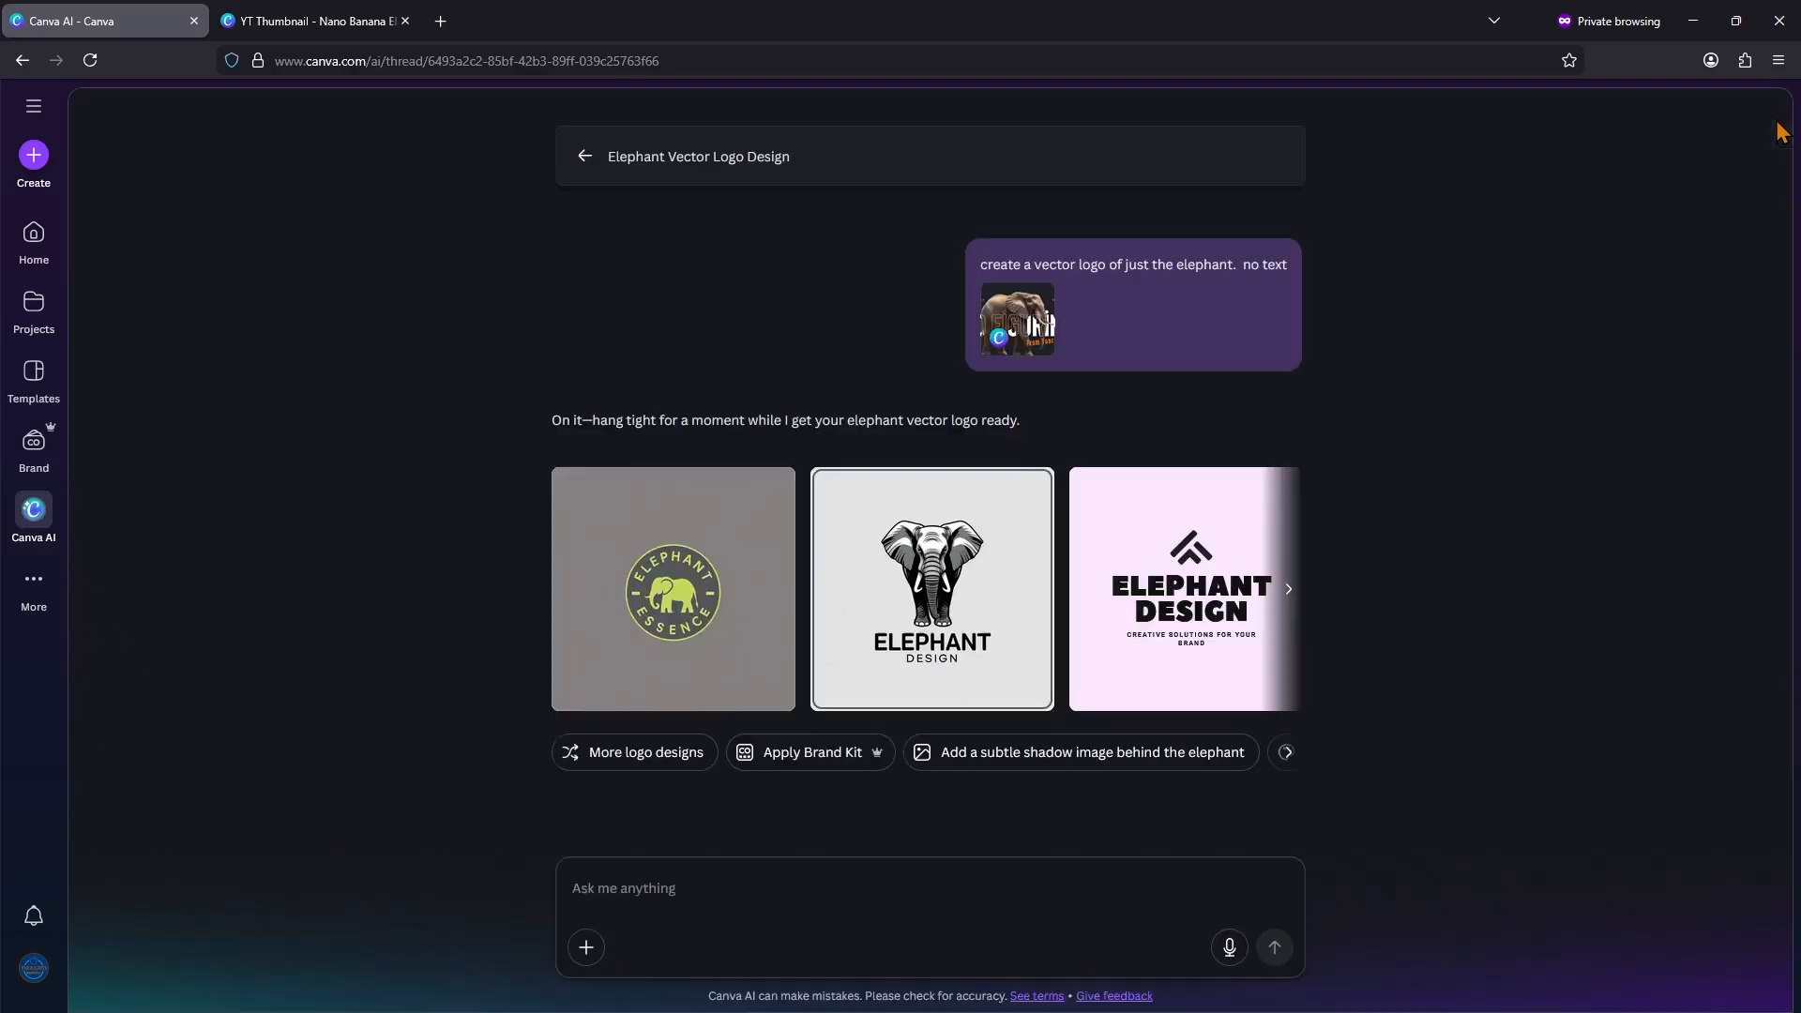
Step: Preview the pink "Elephant Design" logo, check that its title and tagline are editable, and close the preview
left_click(1184, 623)
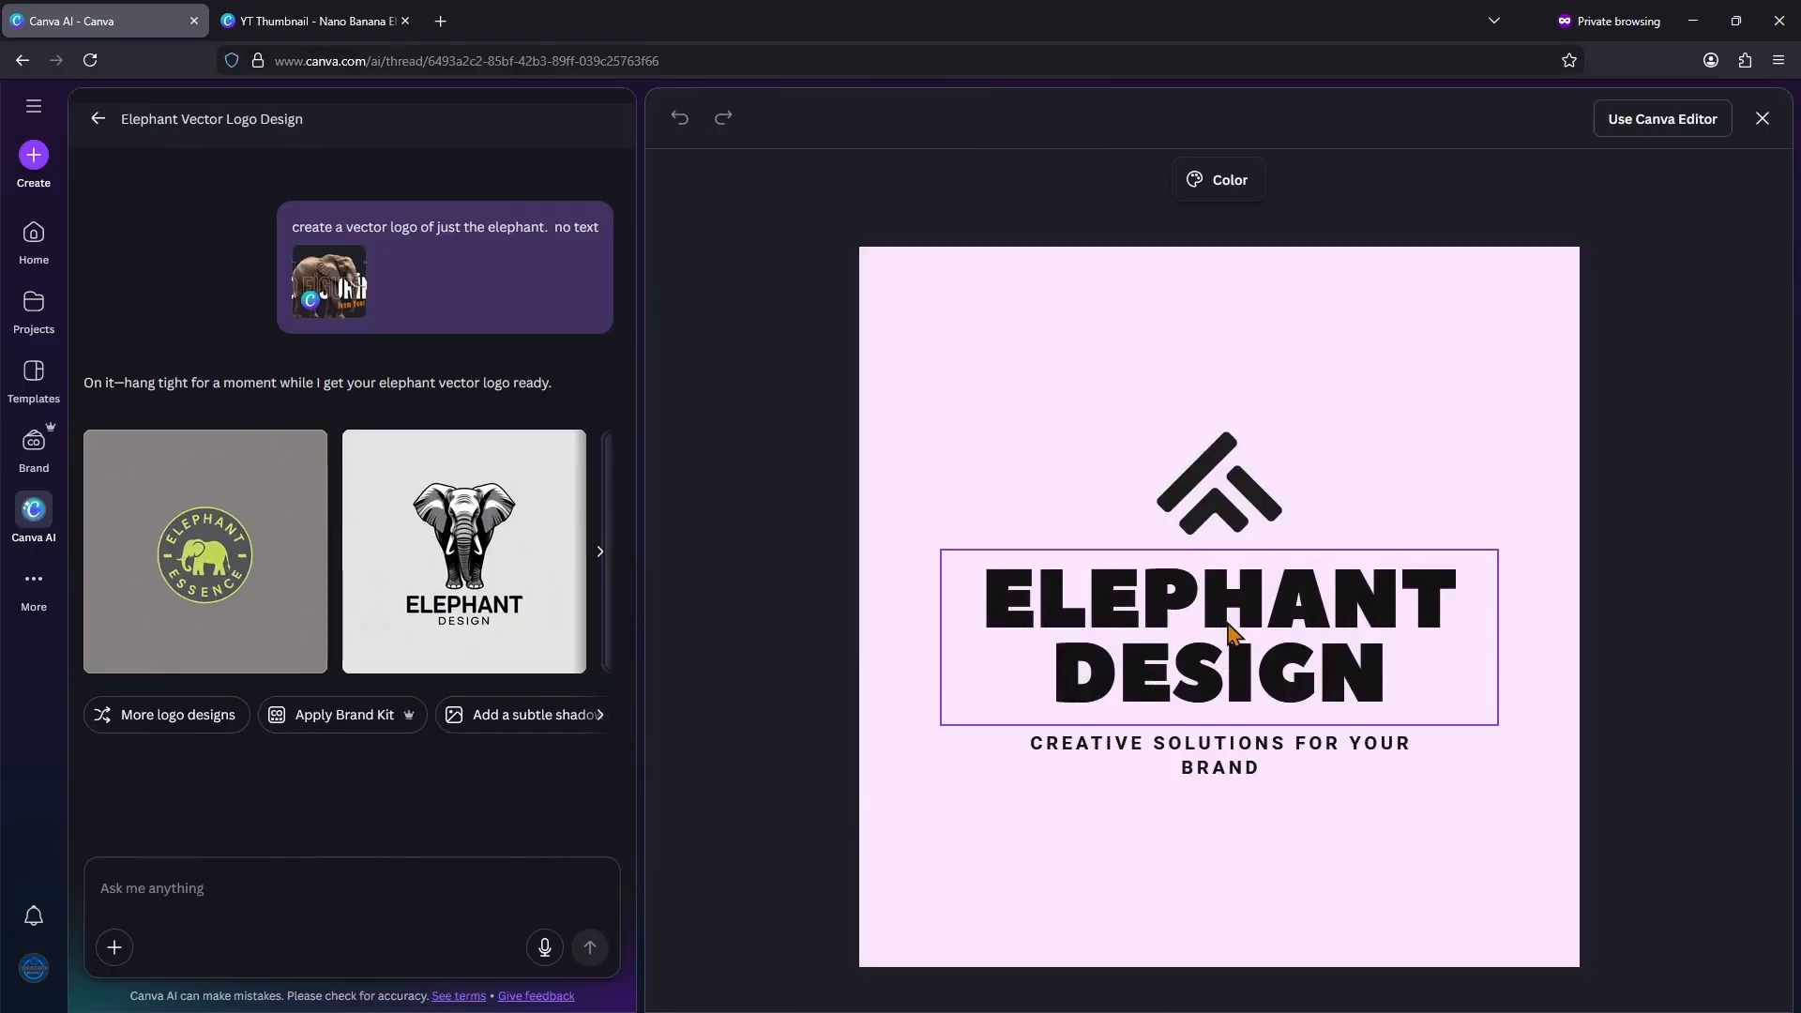
left_click(1304, 652)
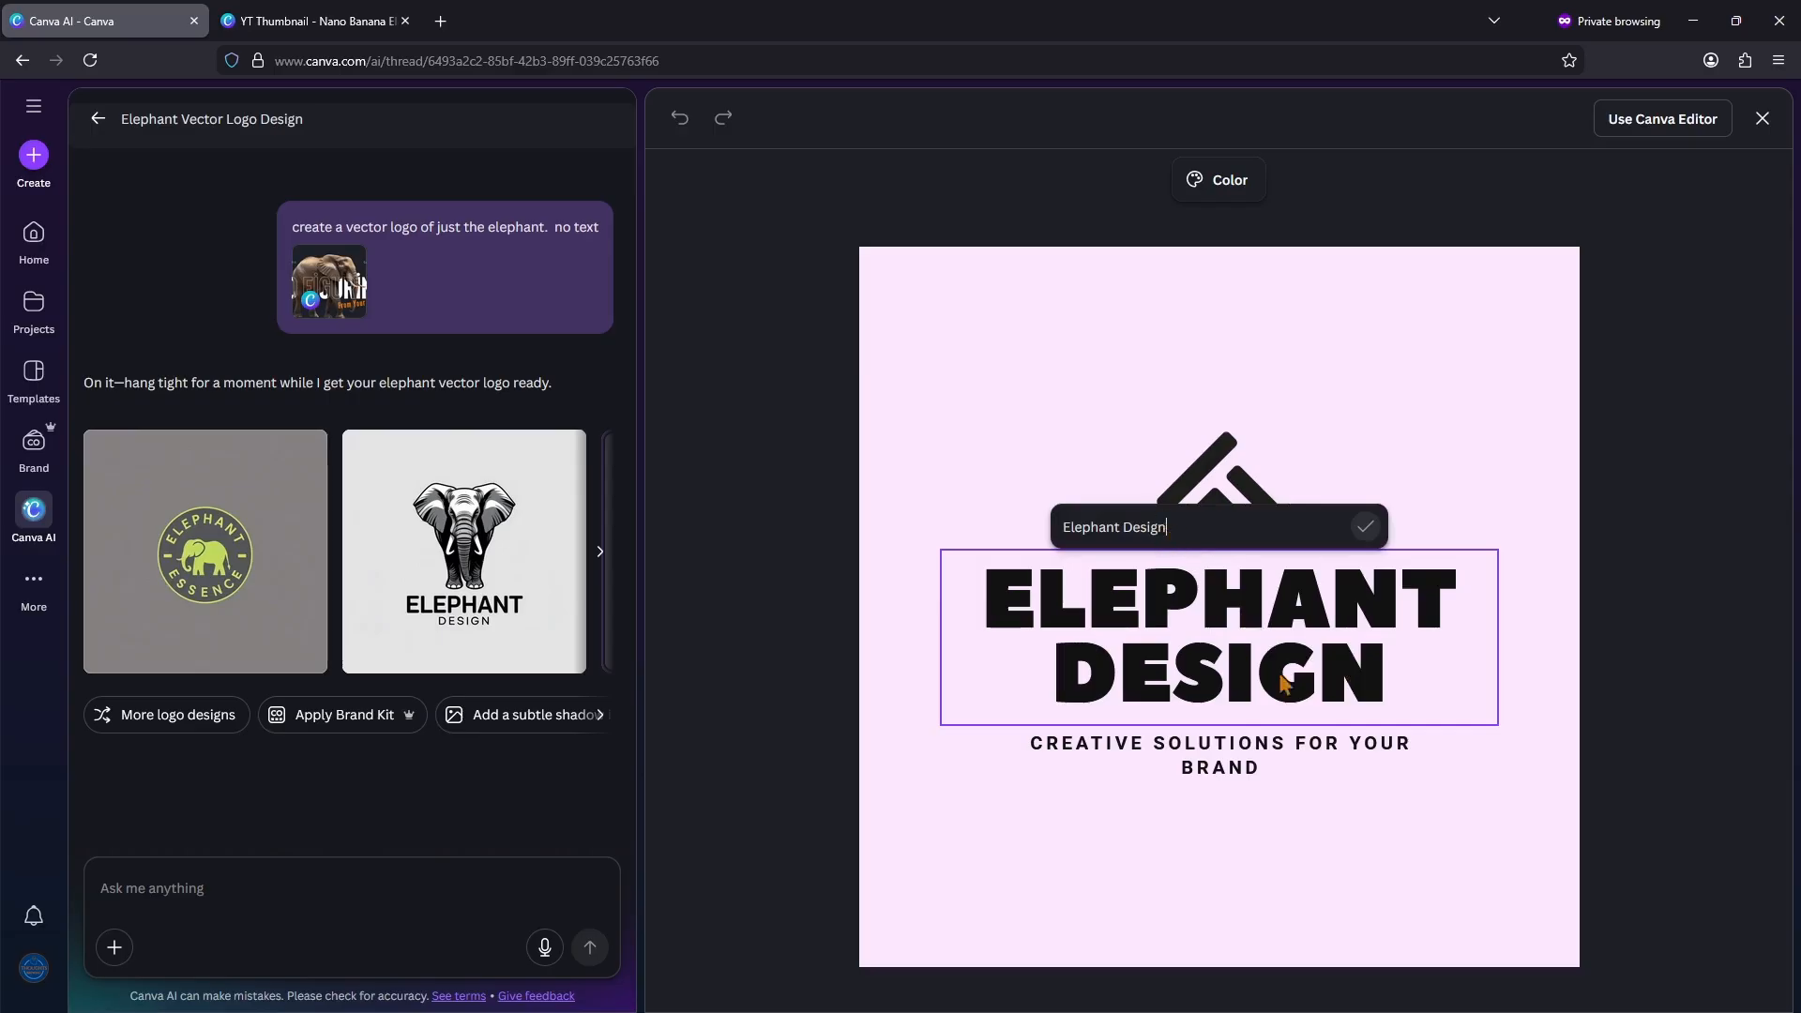
left_click(1340, 775)
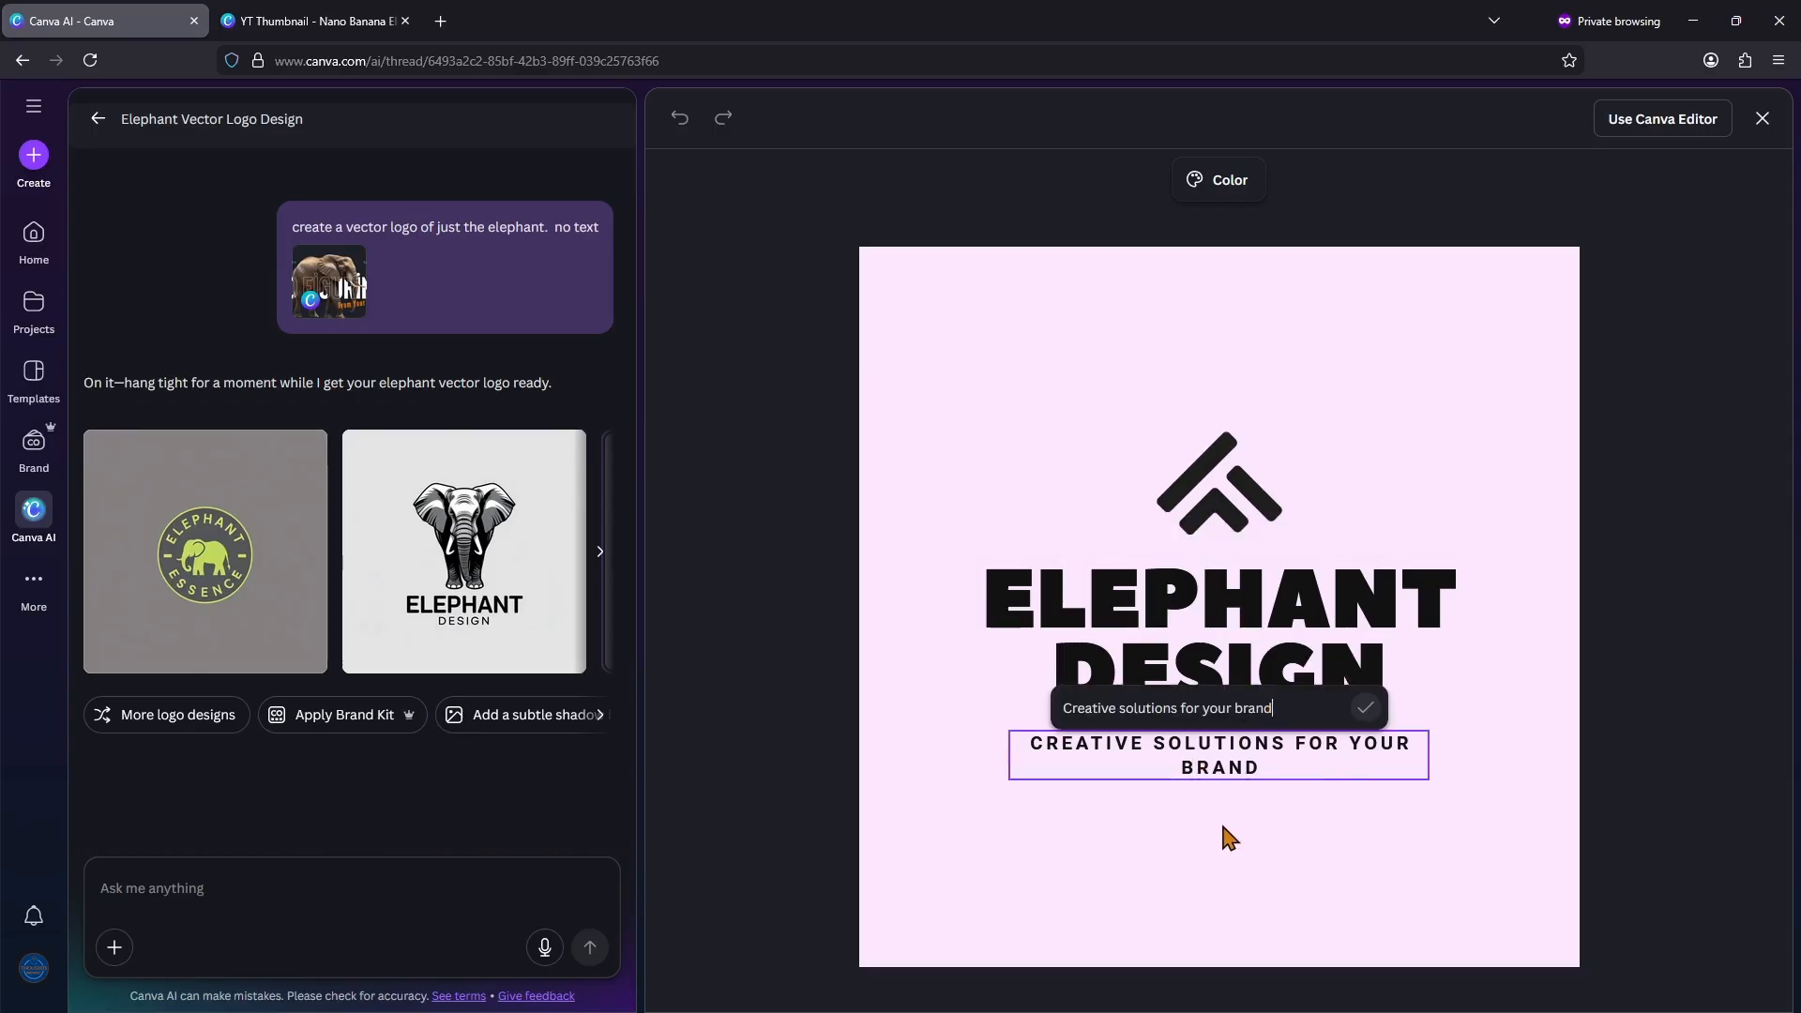
left_click(1763, 118)
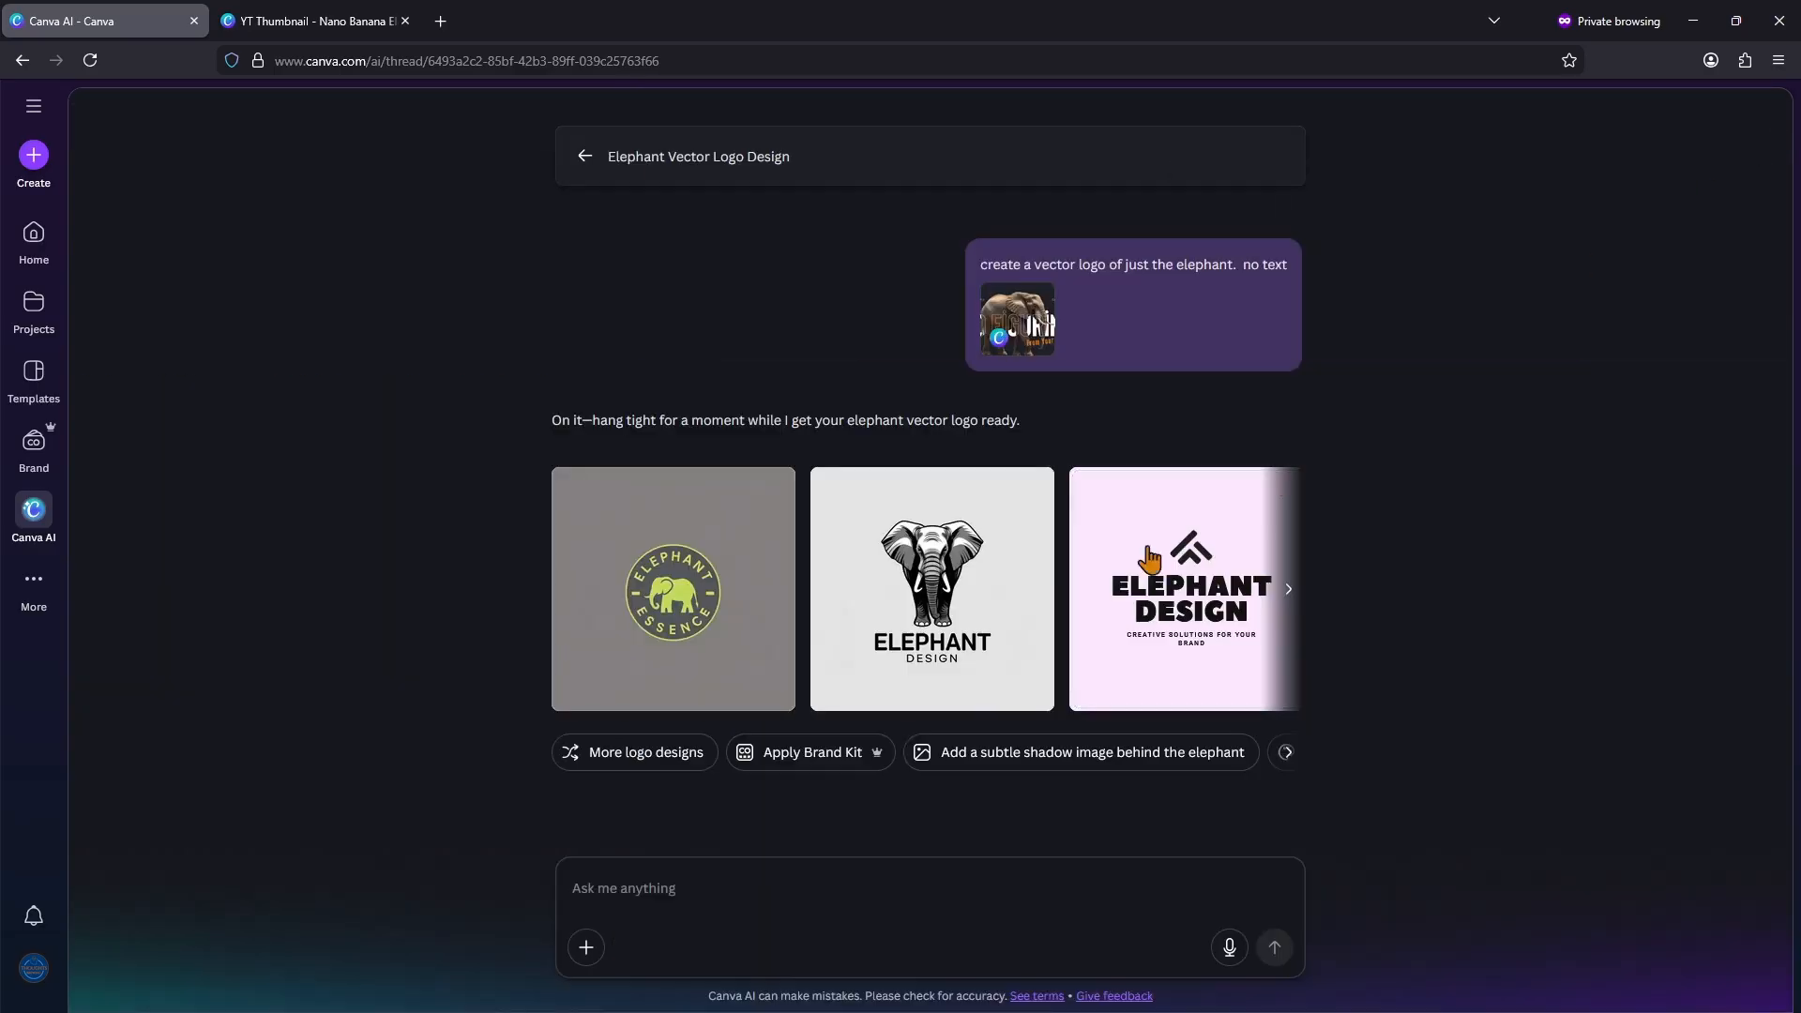
Step: Preview the "Elephlox" logo at the end of the results and check that its title and "Eco Tours" subtitle are editable
left_click(1287, 601)
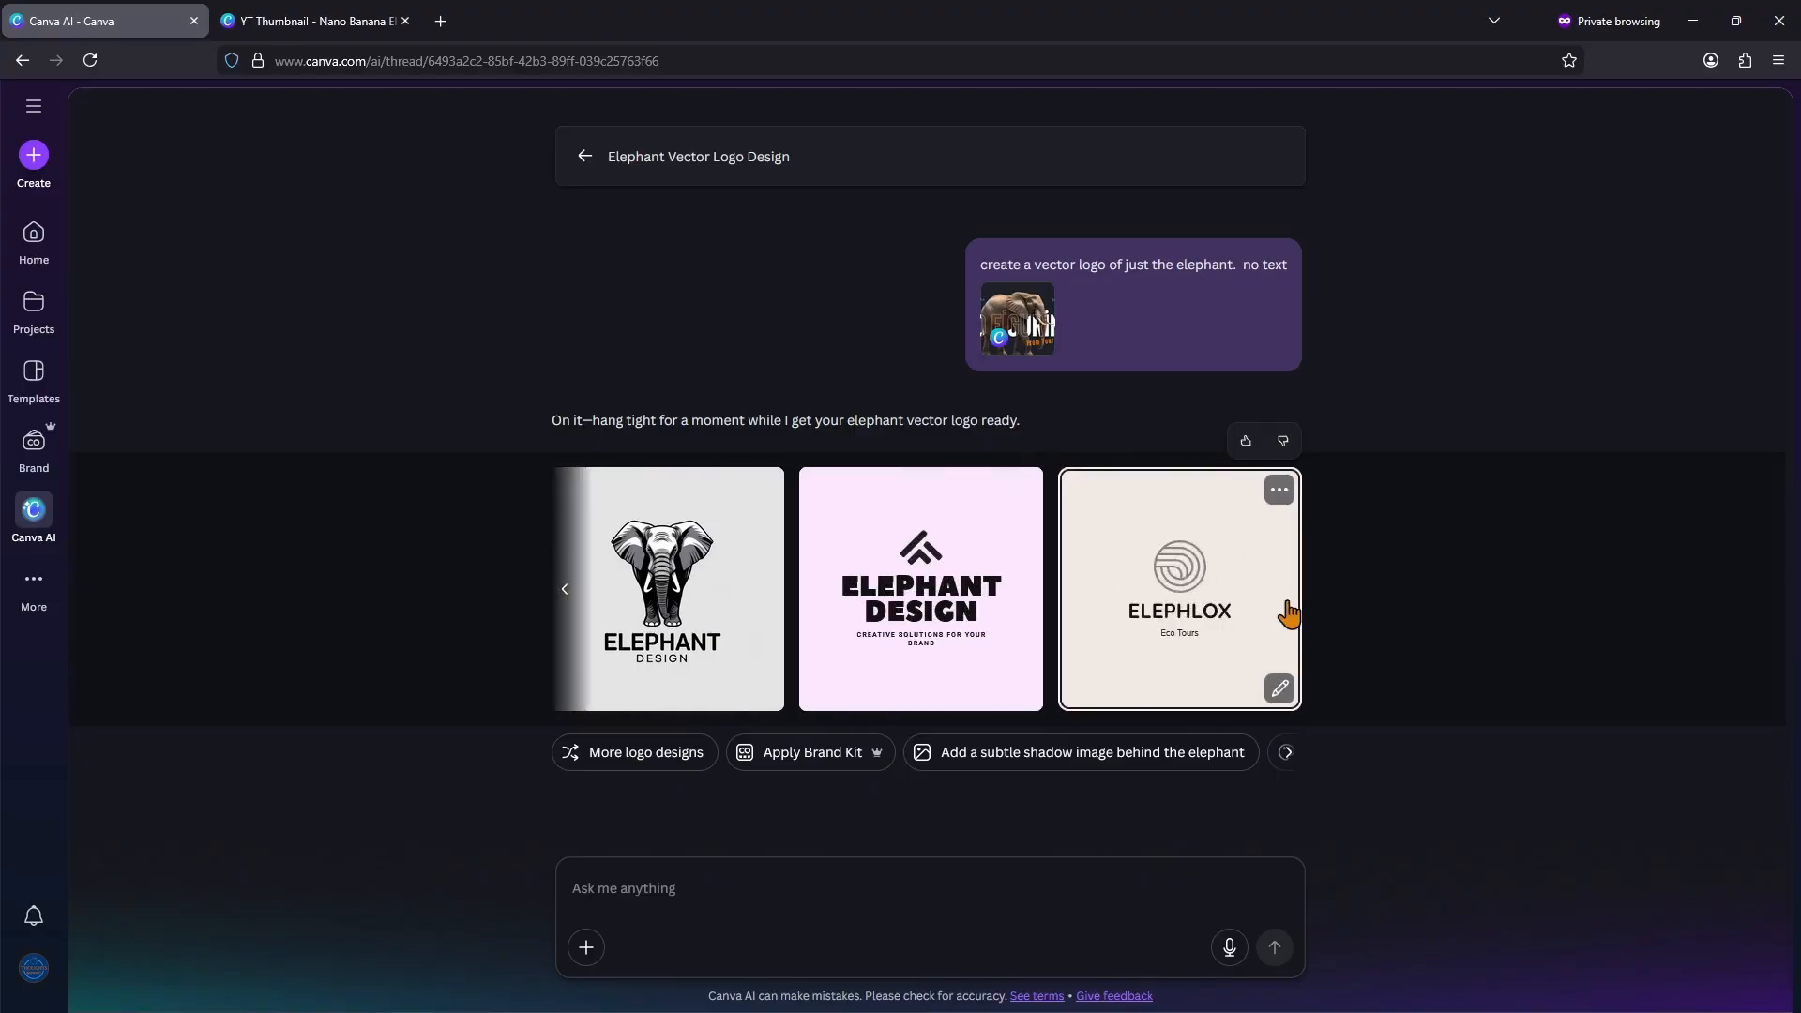
left_click(1178, 615)
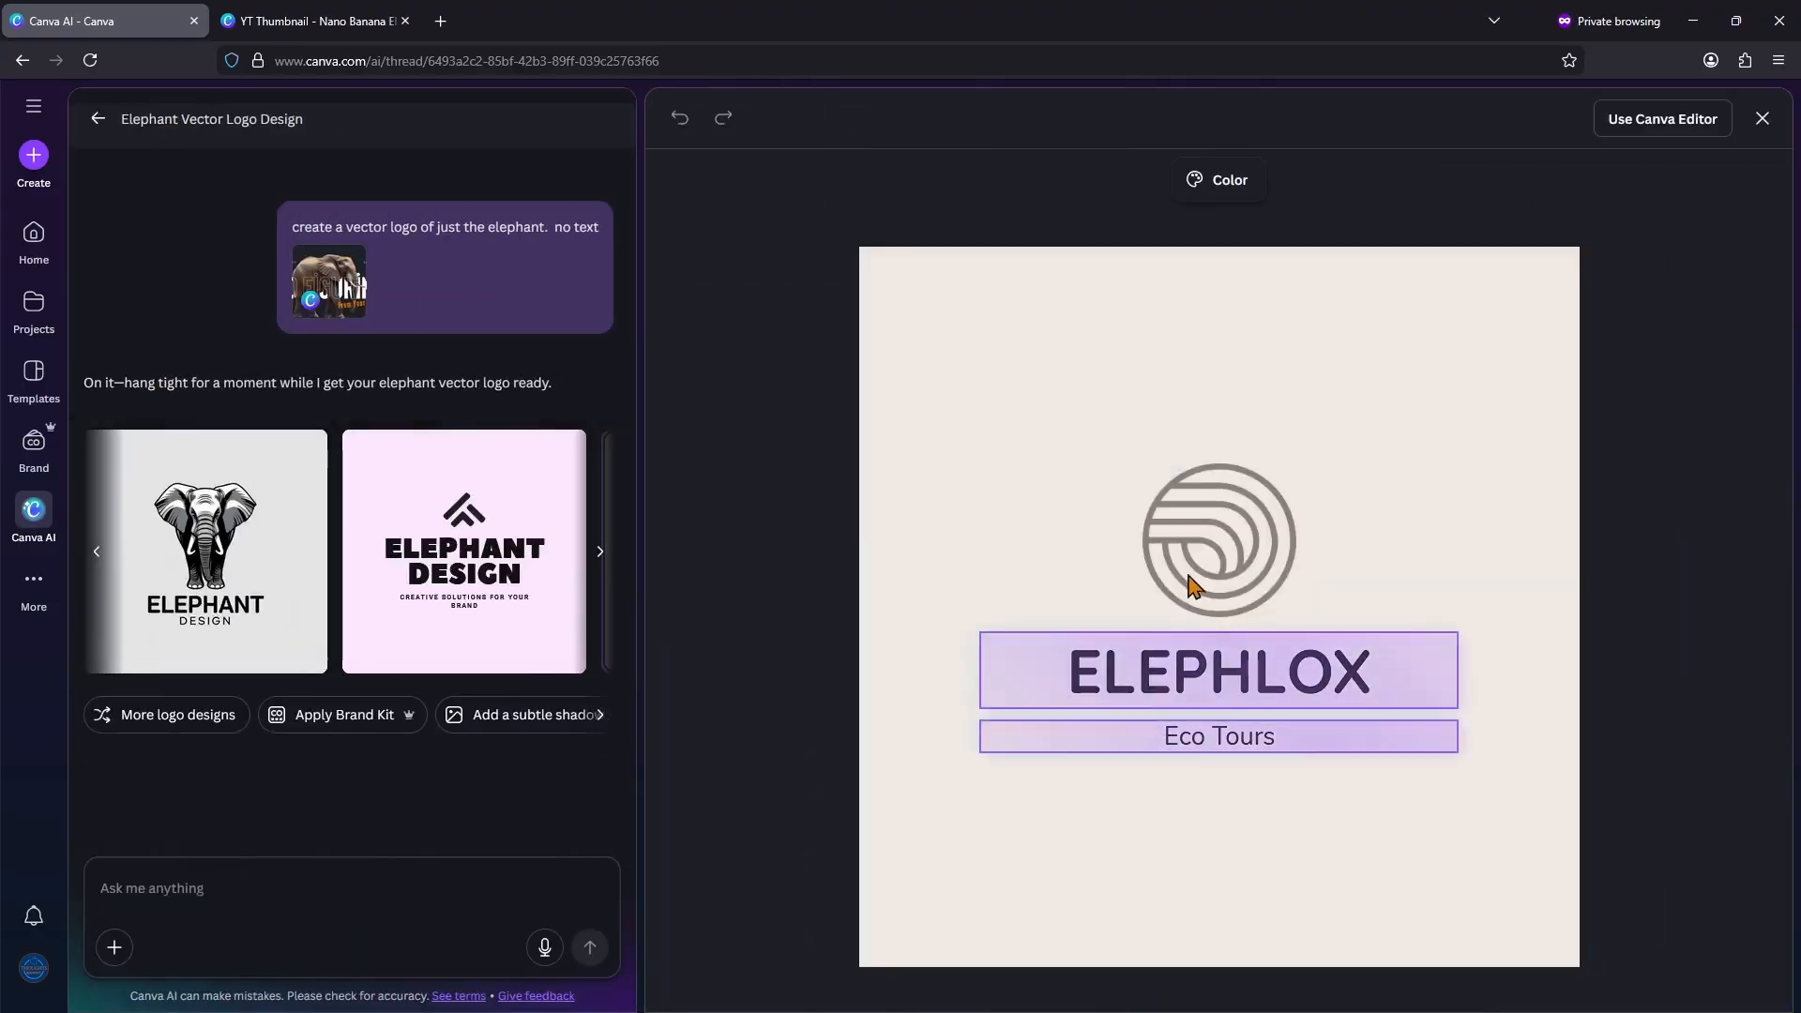
left_click(1351, 693)
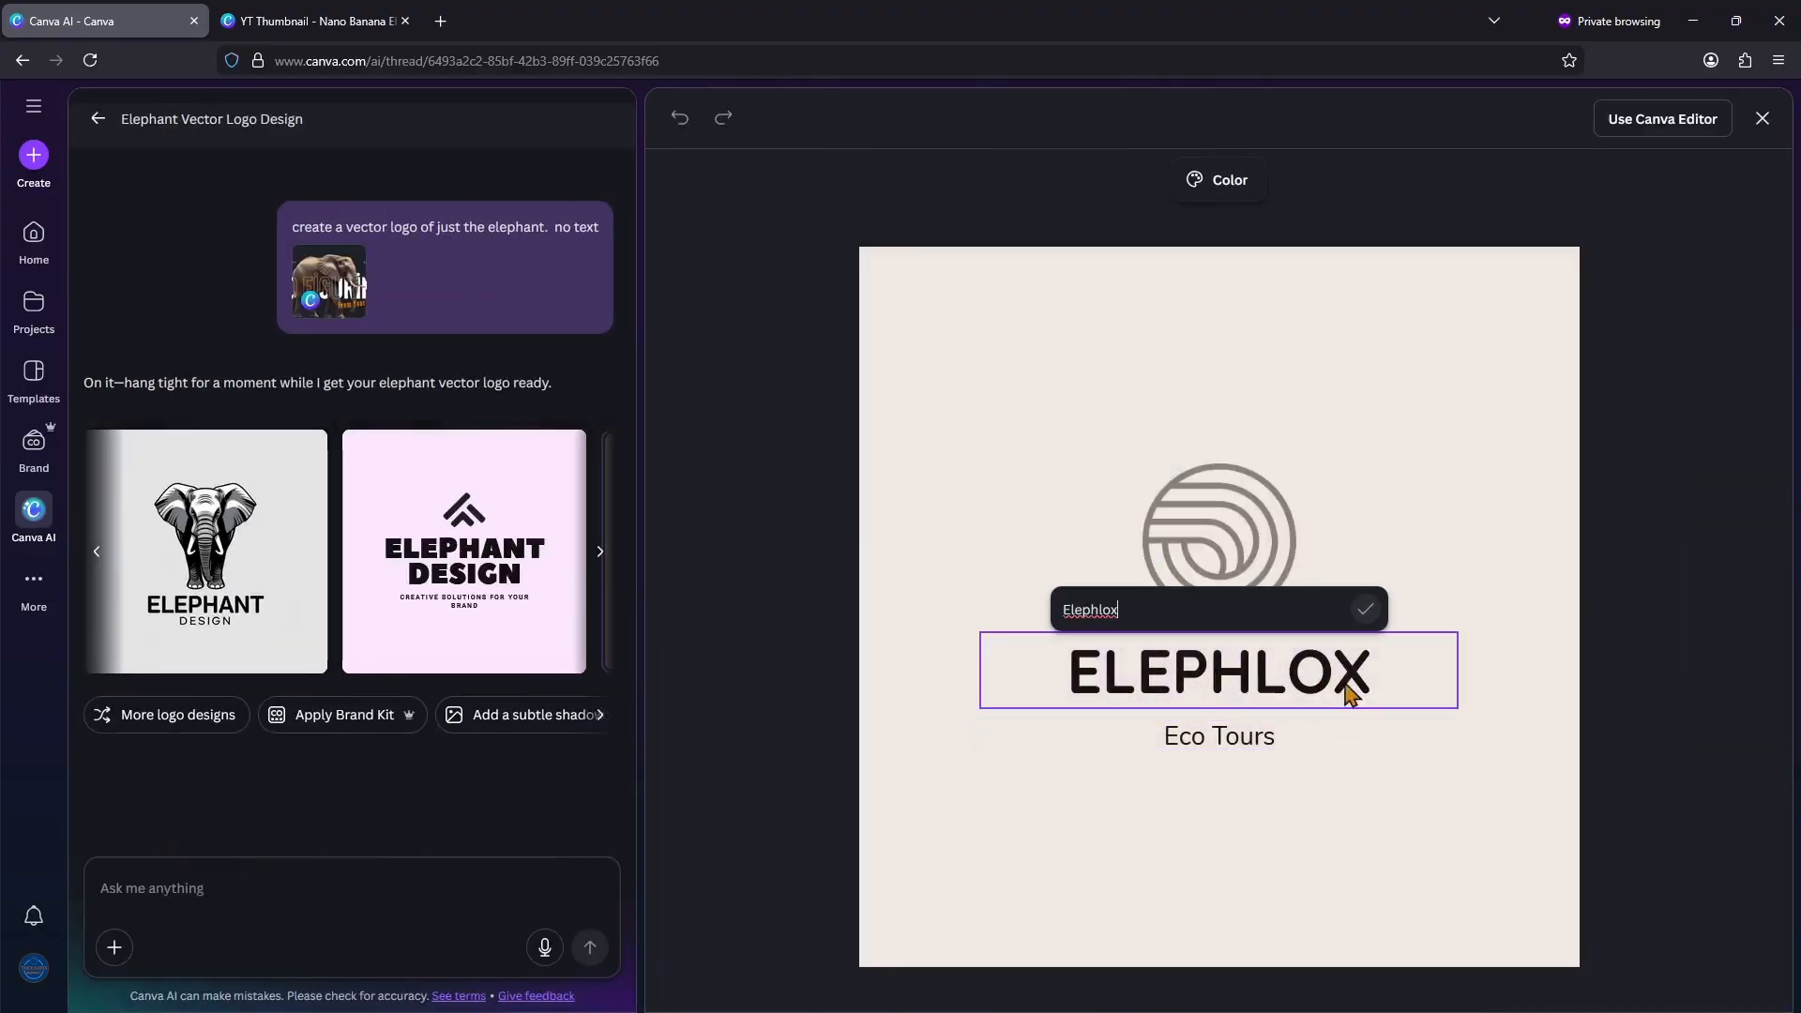
left_click(1339, 748)
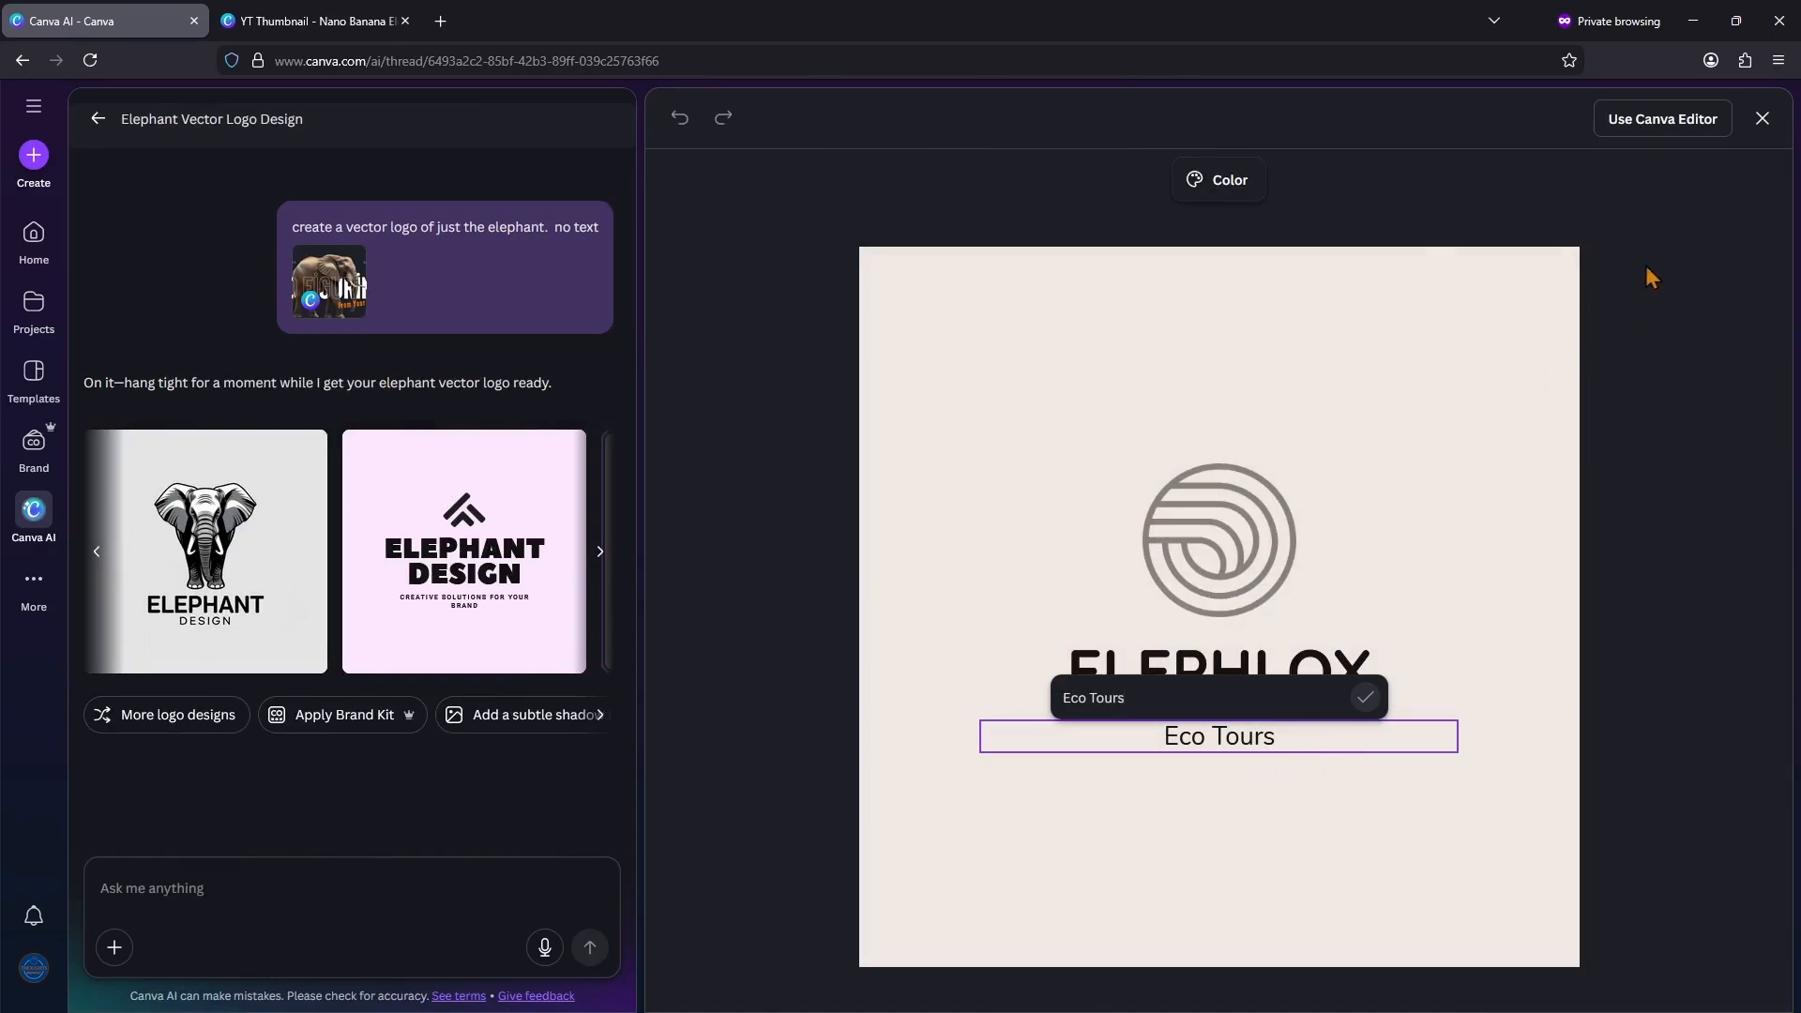
Step: Close the "Elephlox" preview, open the black-and-white elephant logo in the full editor, and show its image editing options
left_click(1762, 119)
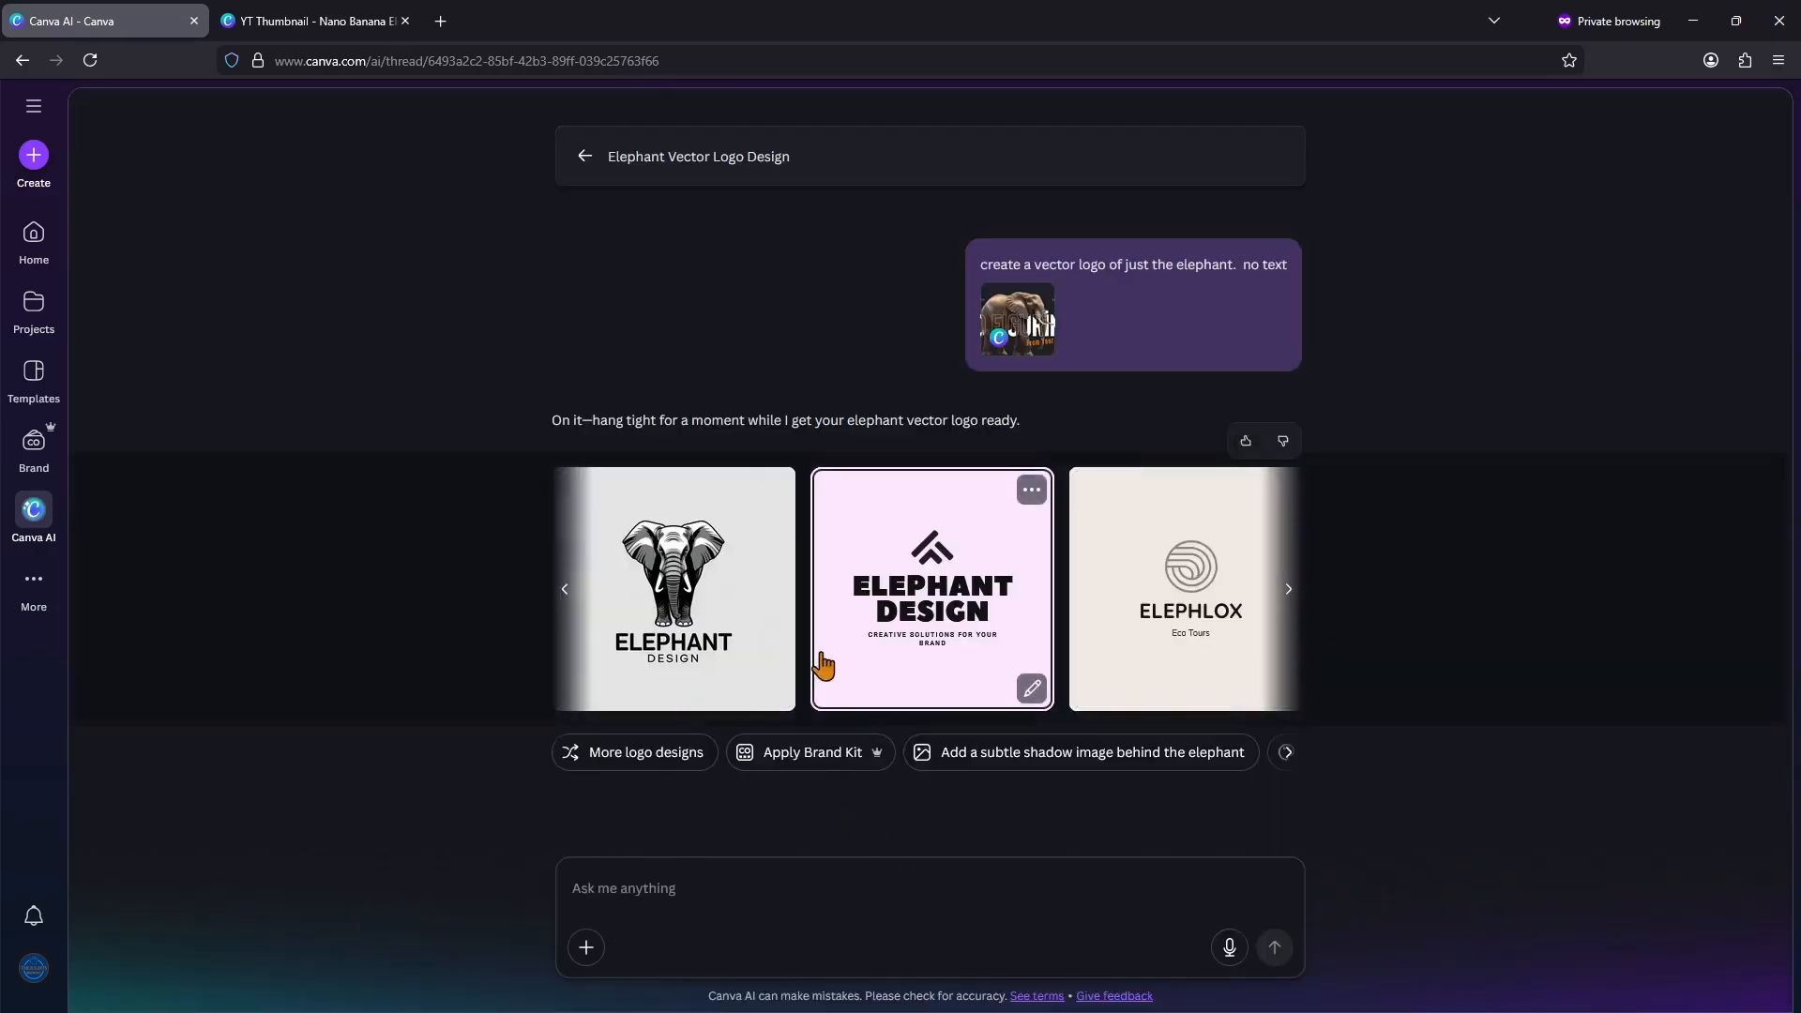
left_click(713, 619)
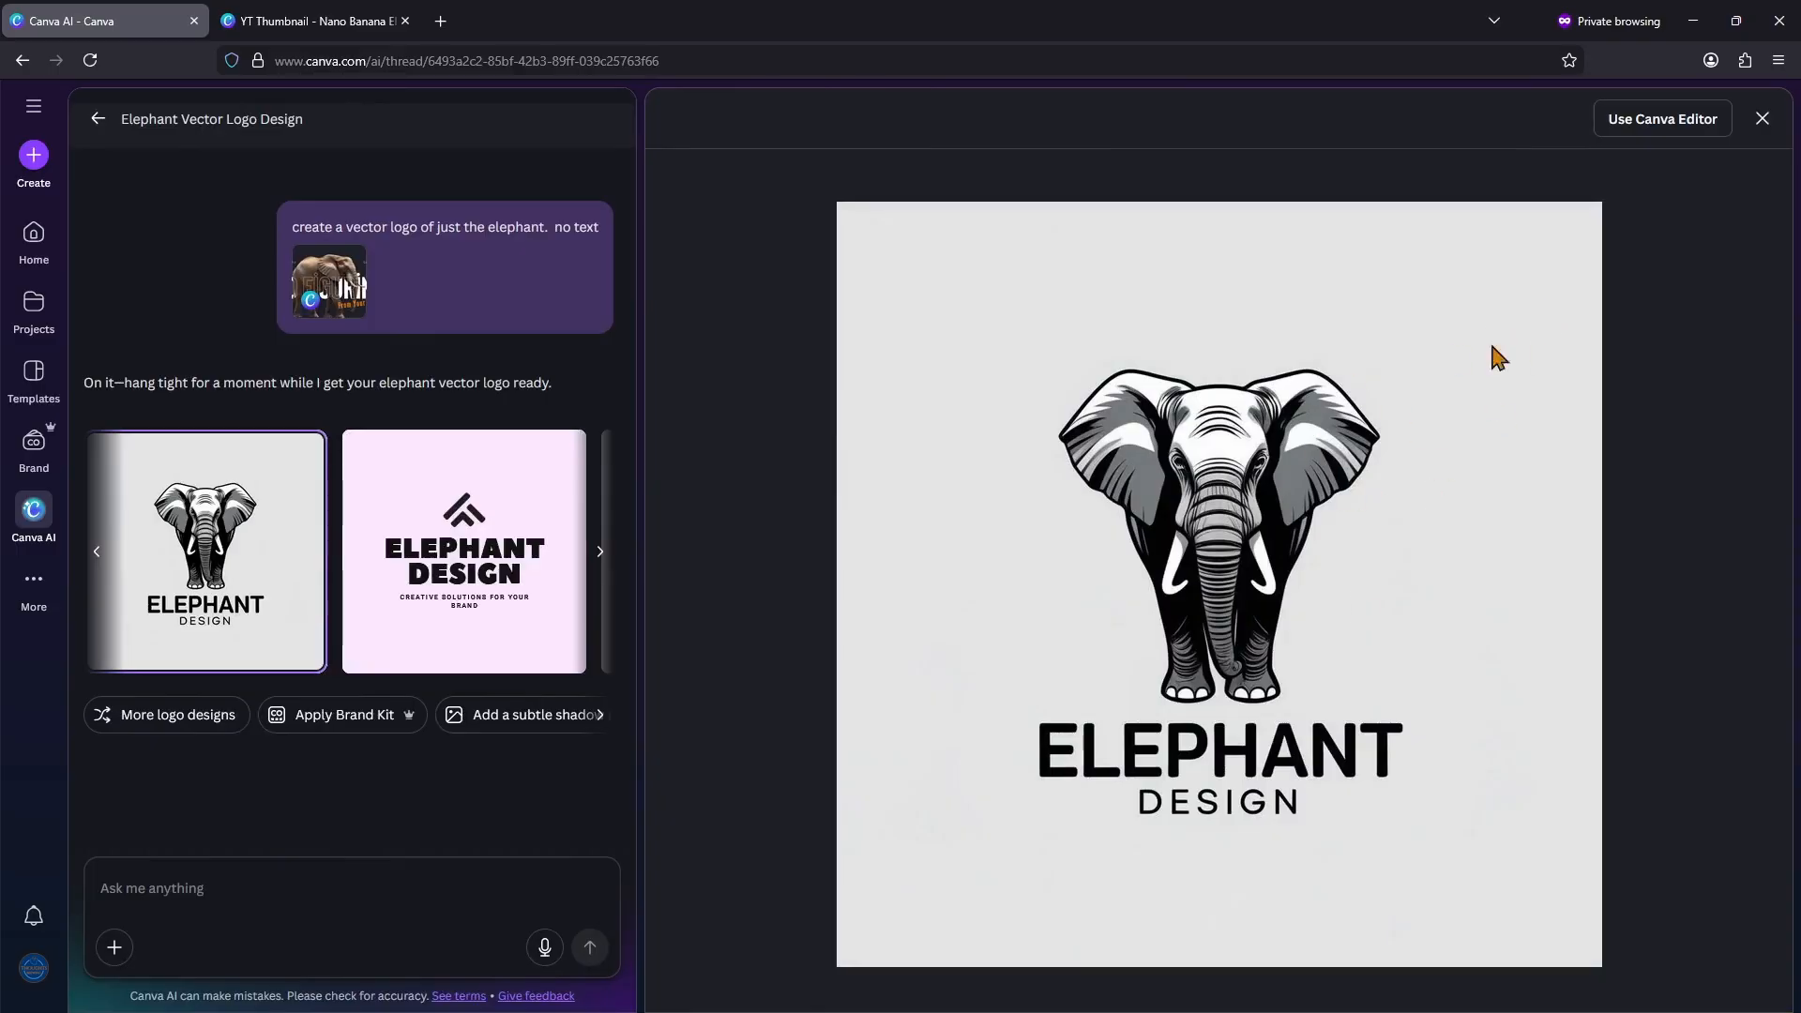
left_click(1647, 137)
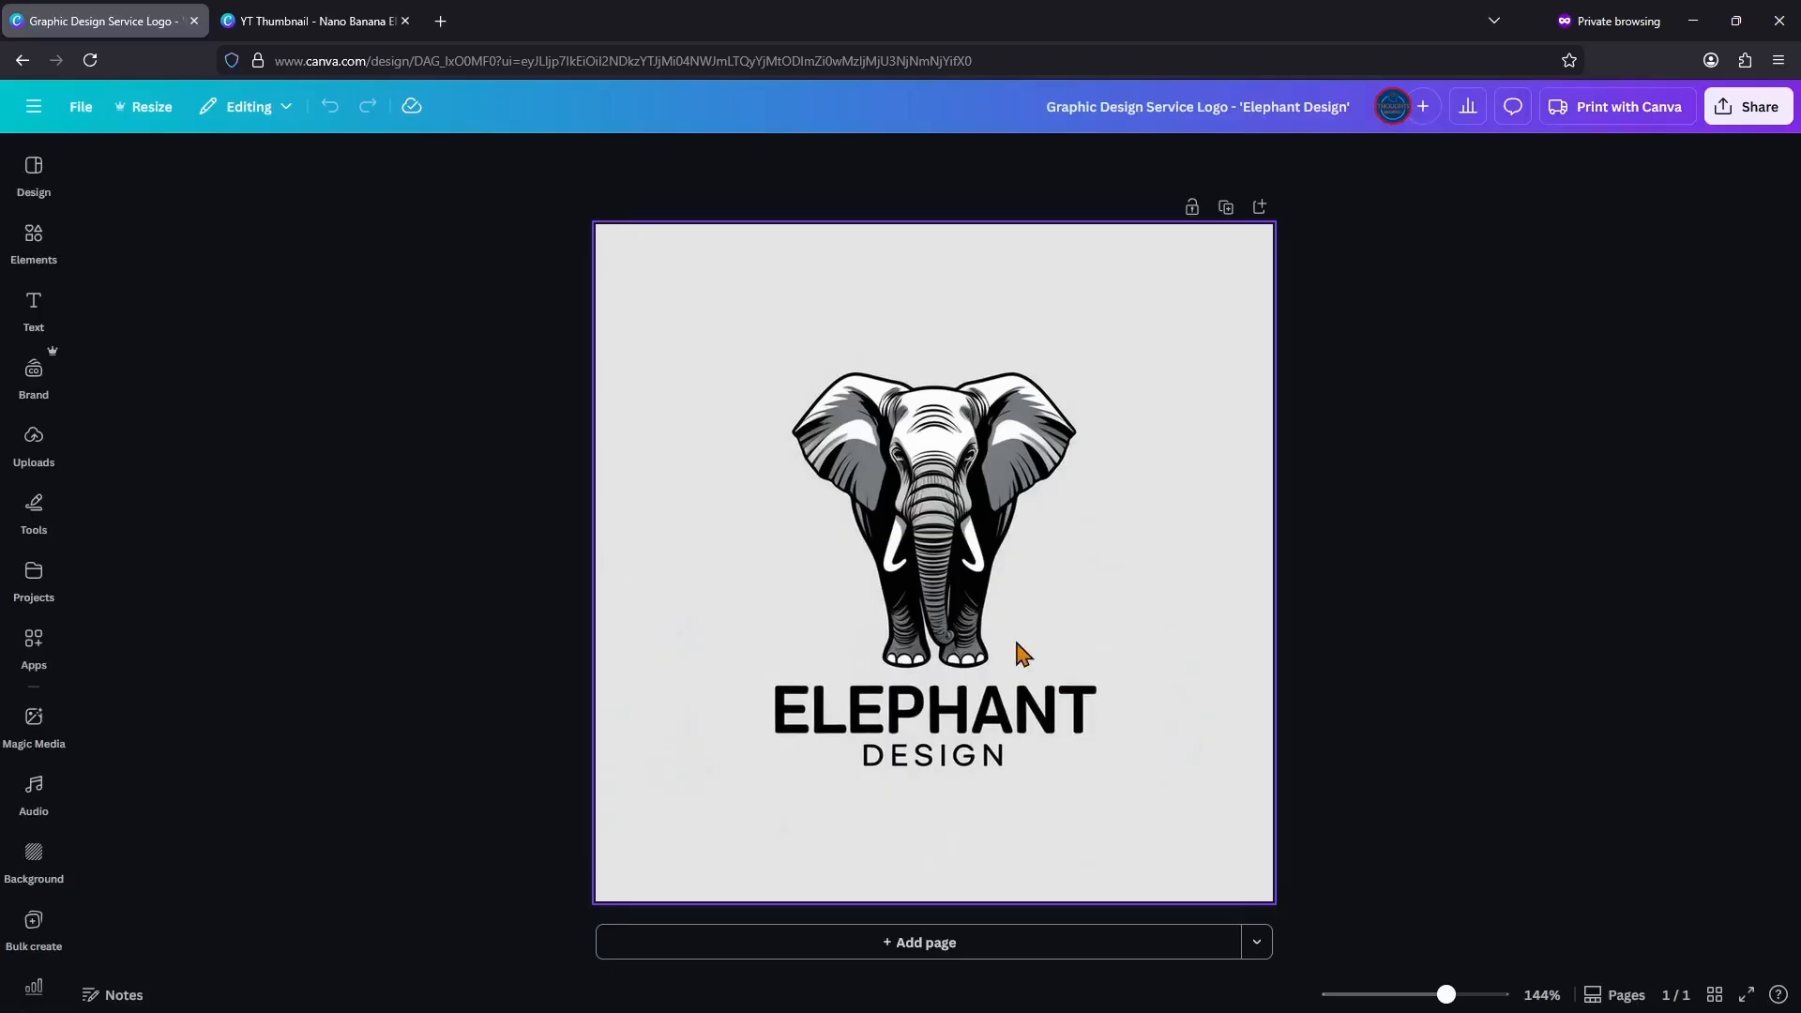
left_click(967, 511)
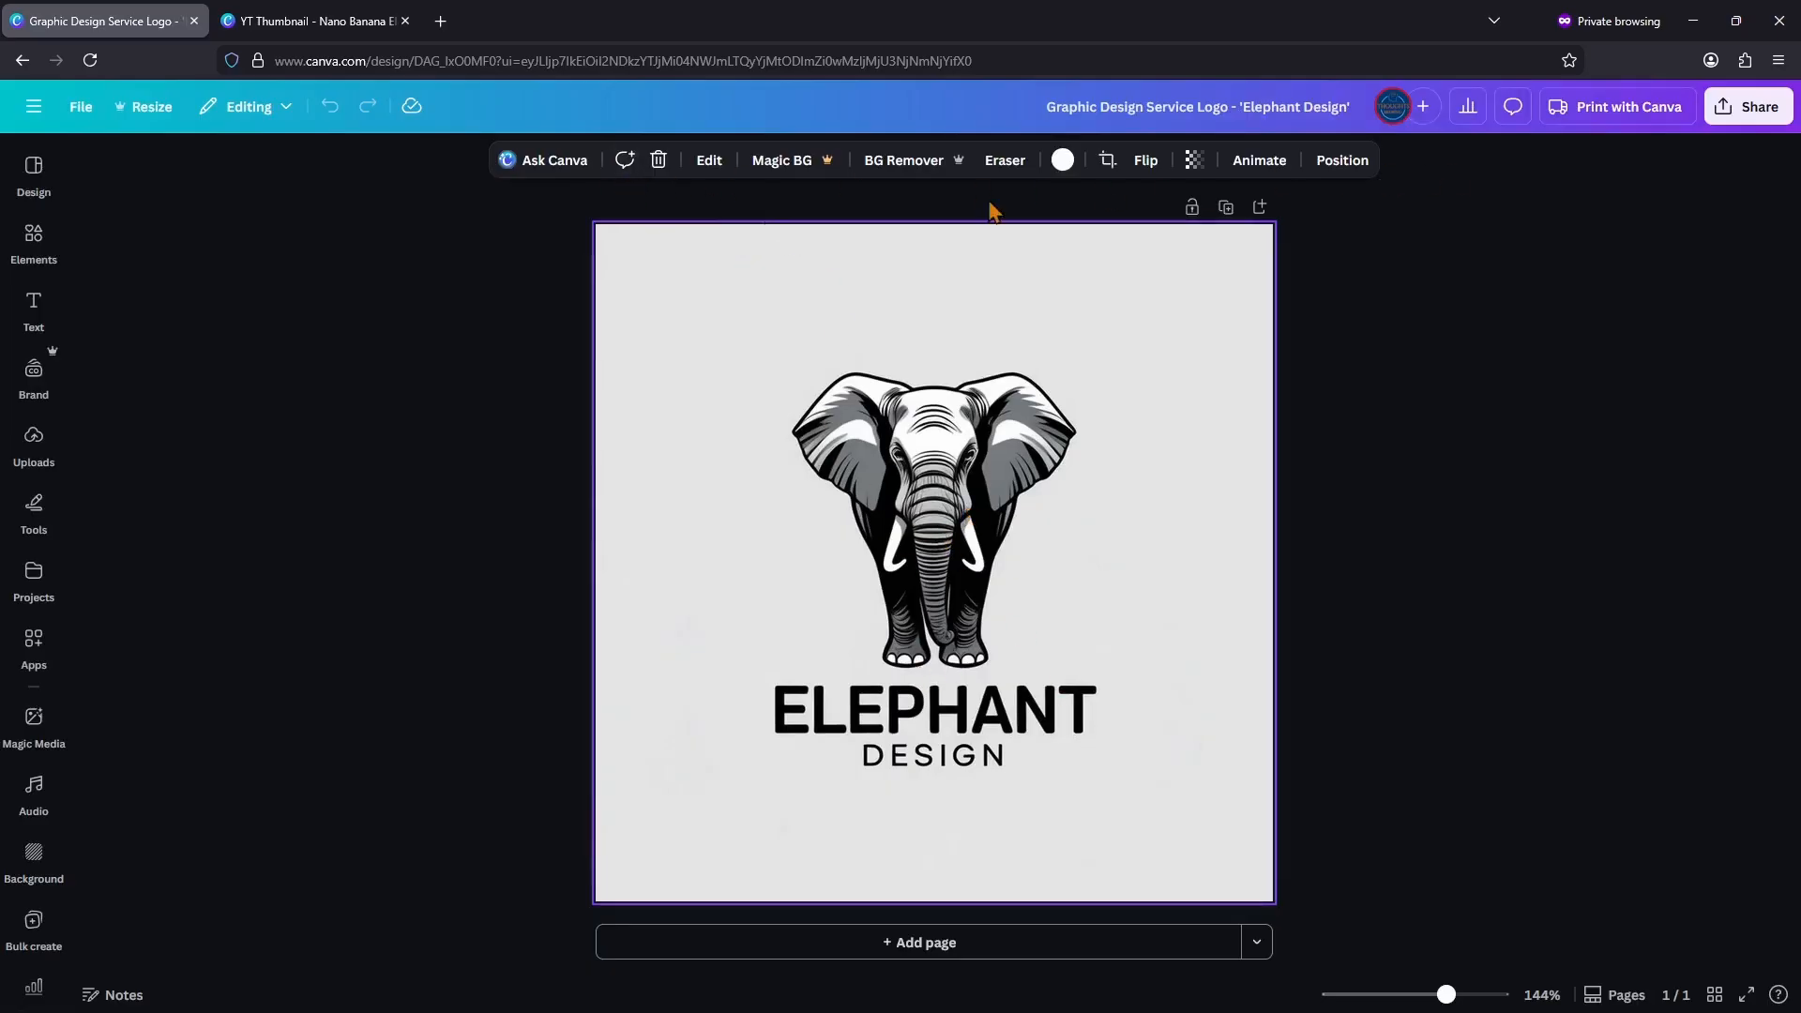
left_click(711, 163)
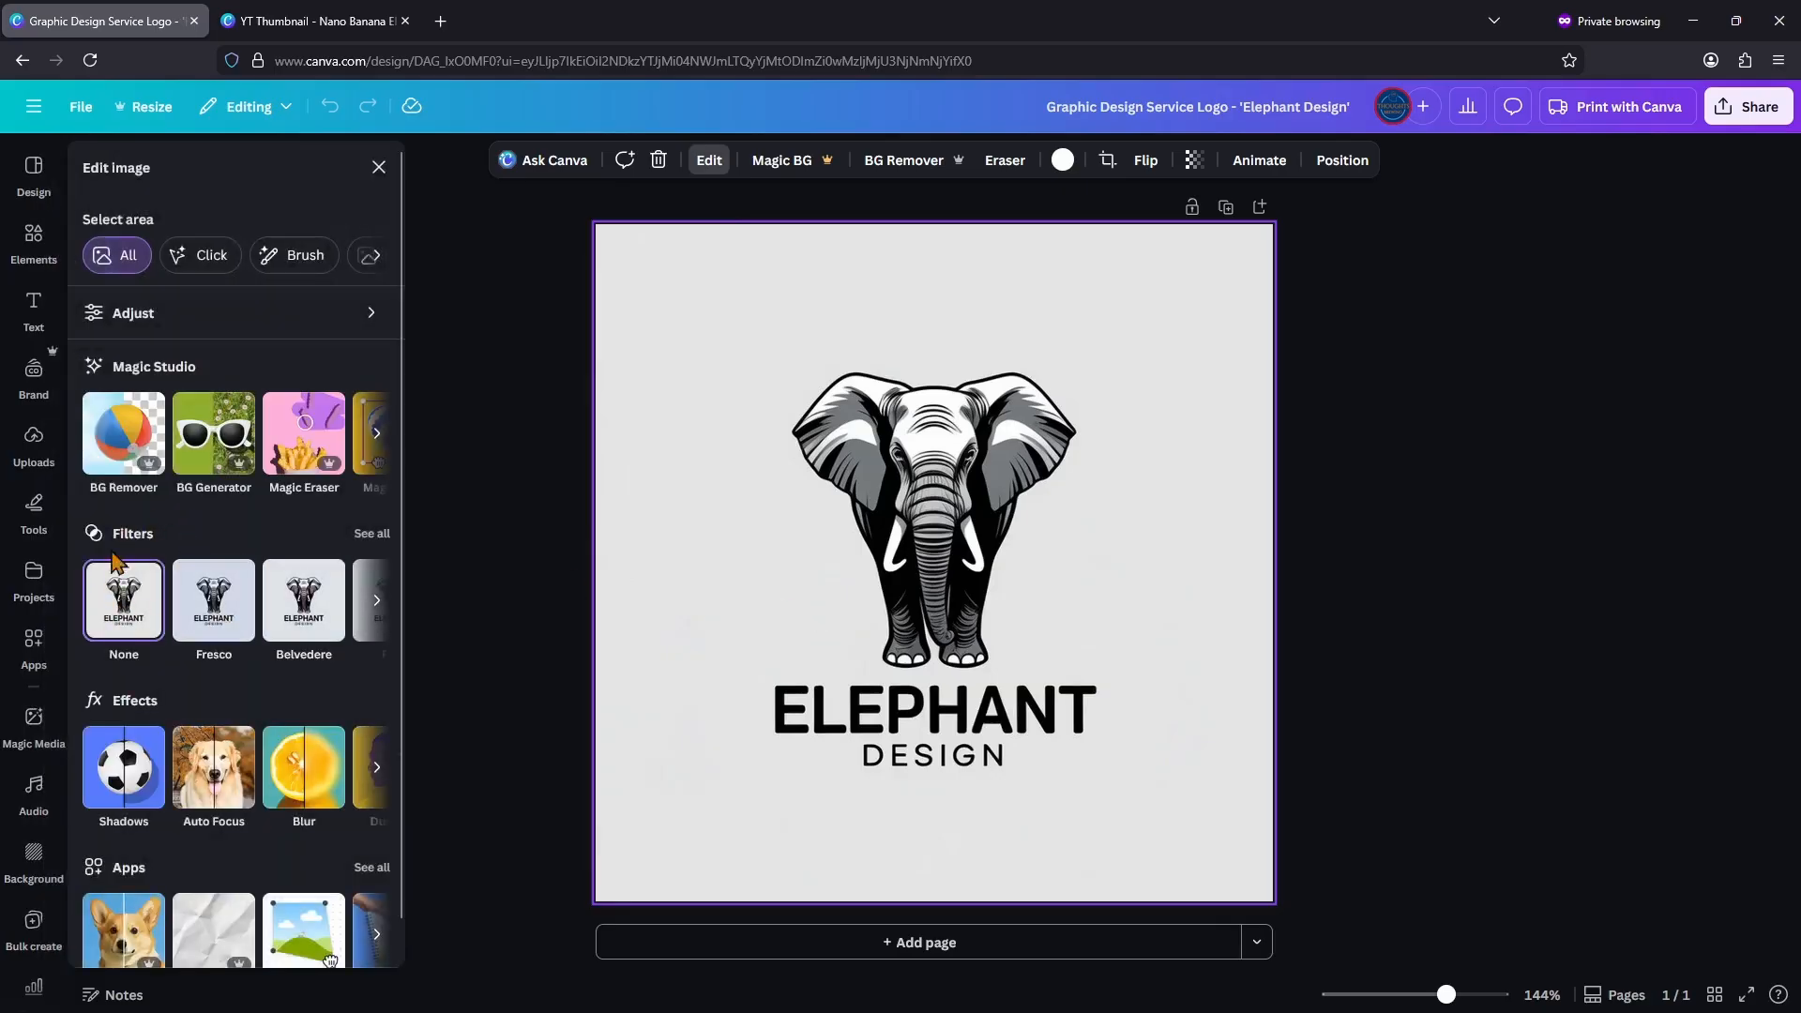
Step: Try filters including Fresco, Belvedere and Aero on the logo image, reset the filter to None, and browse the effects
left_click(214, 610)
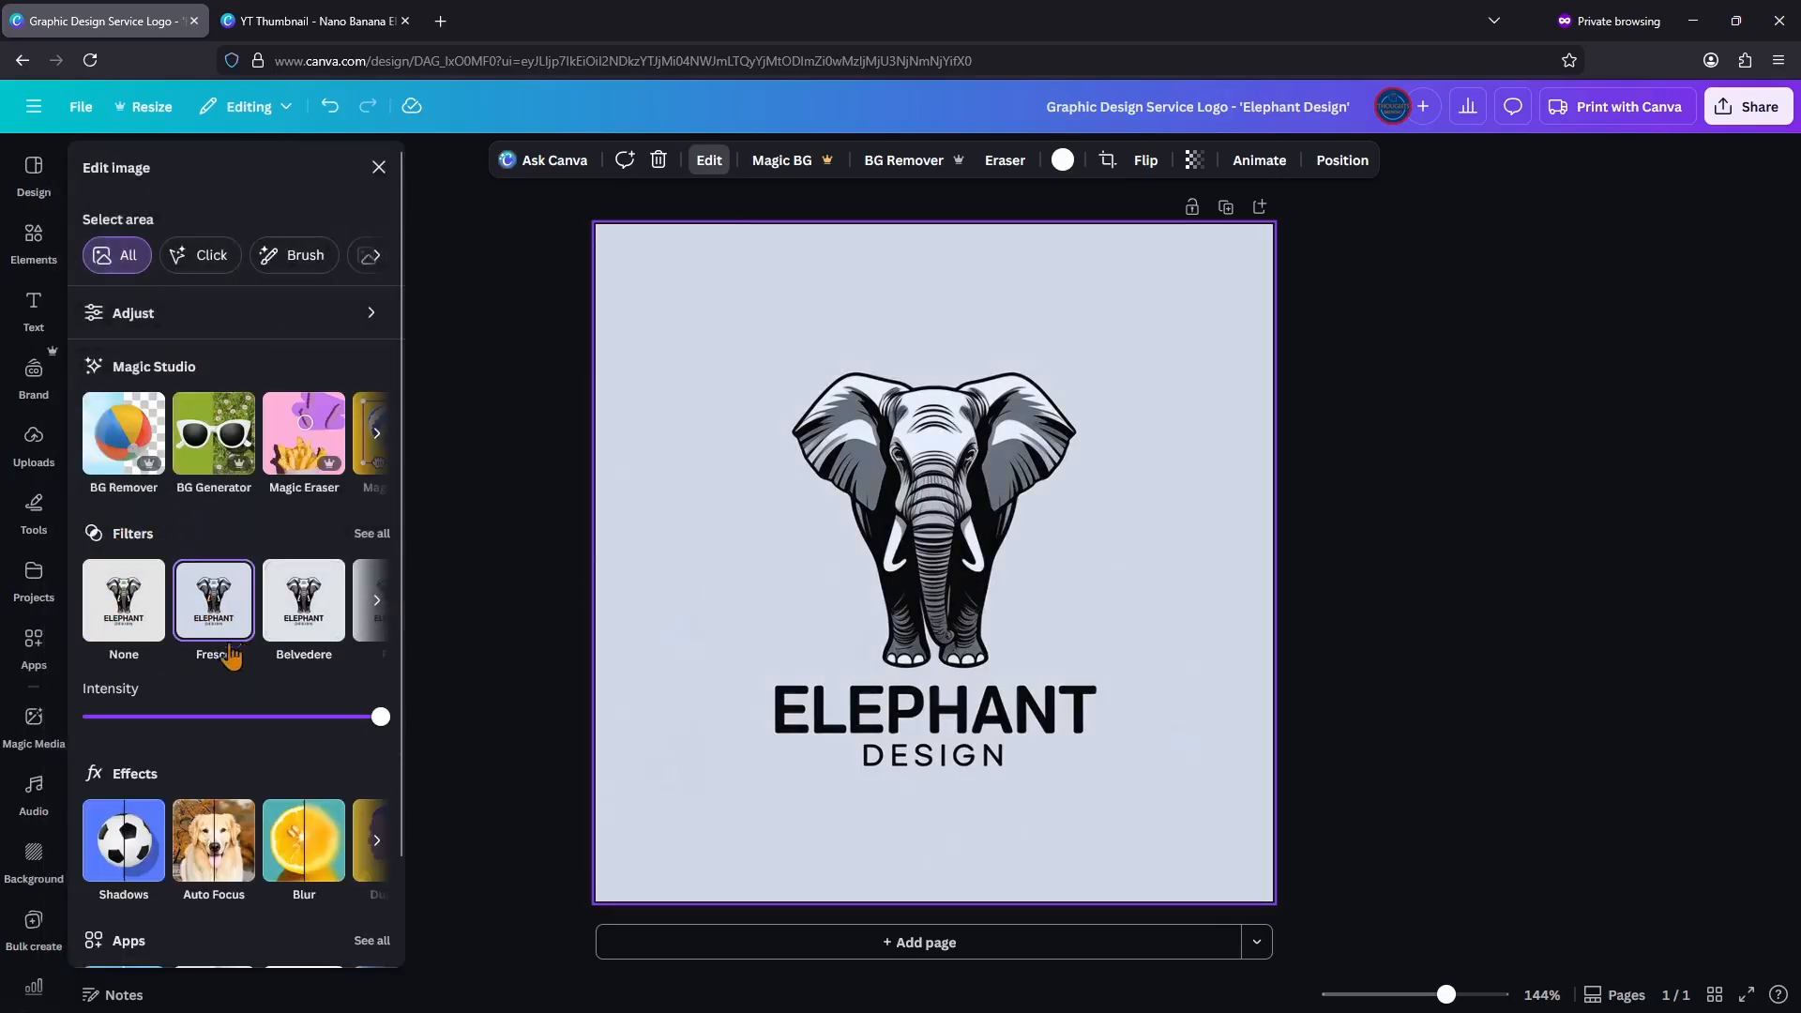
left_click(291, 610)
left_click(376, 601)
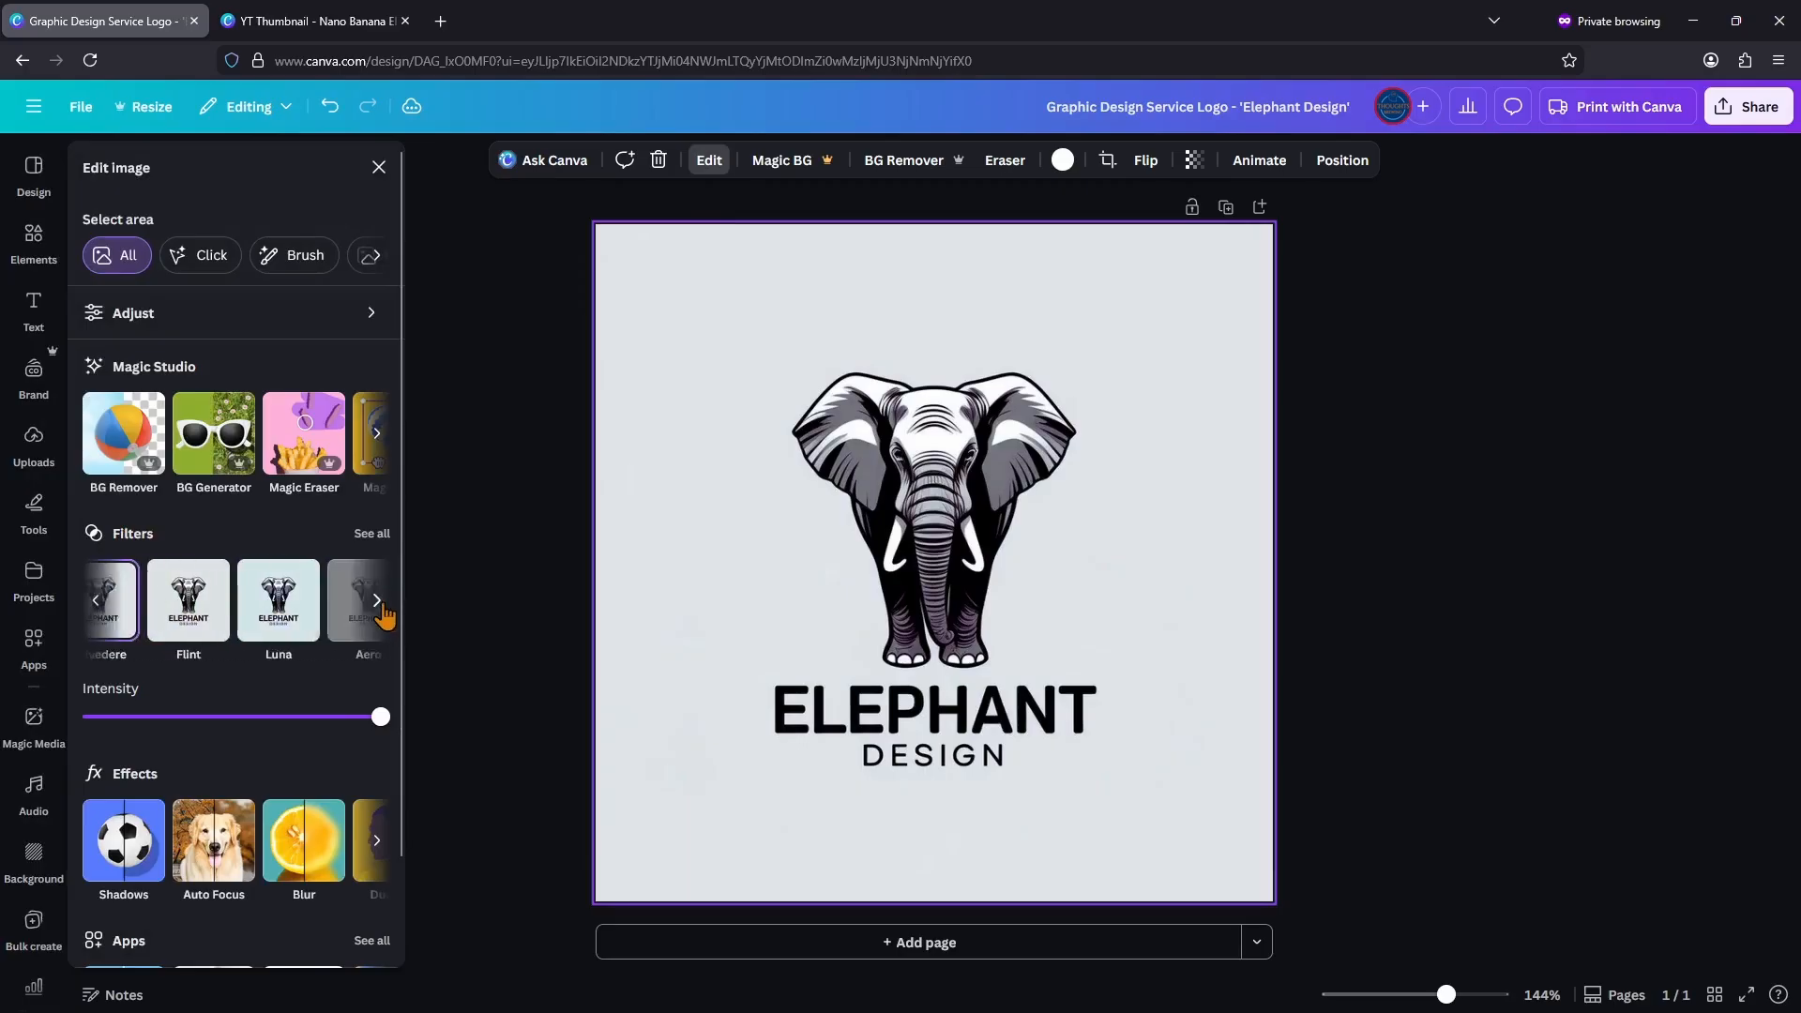
left_click(218, 619)
left_click(303, 609)
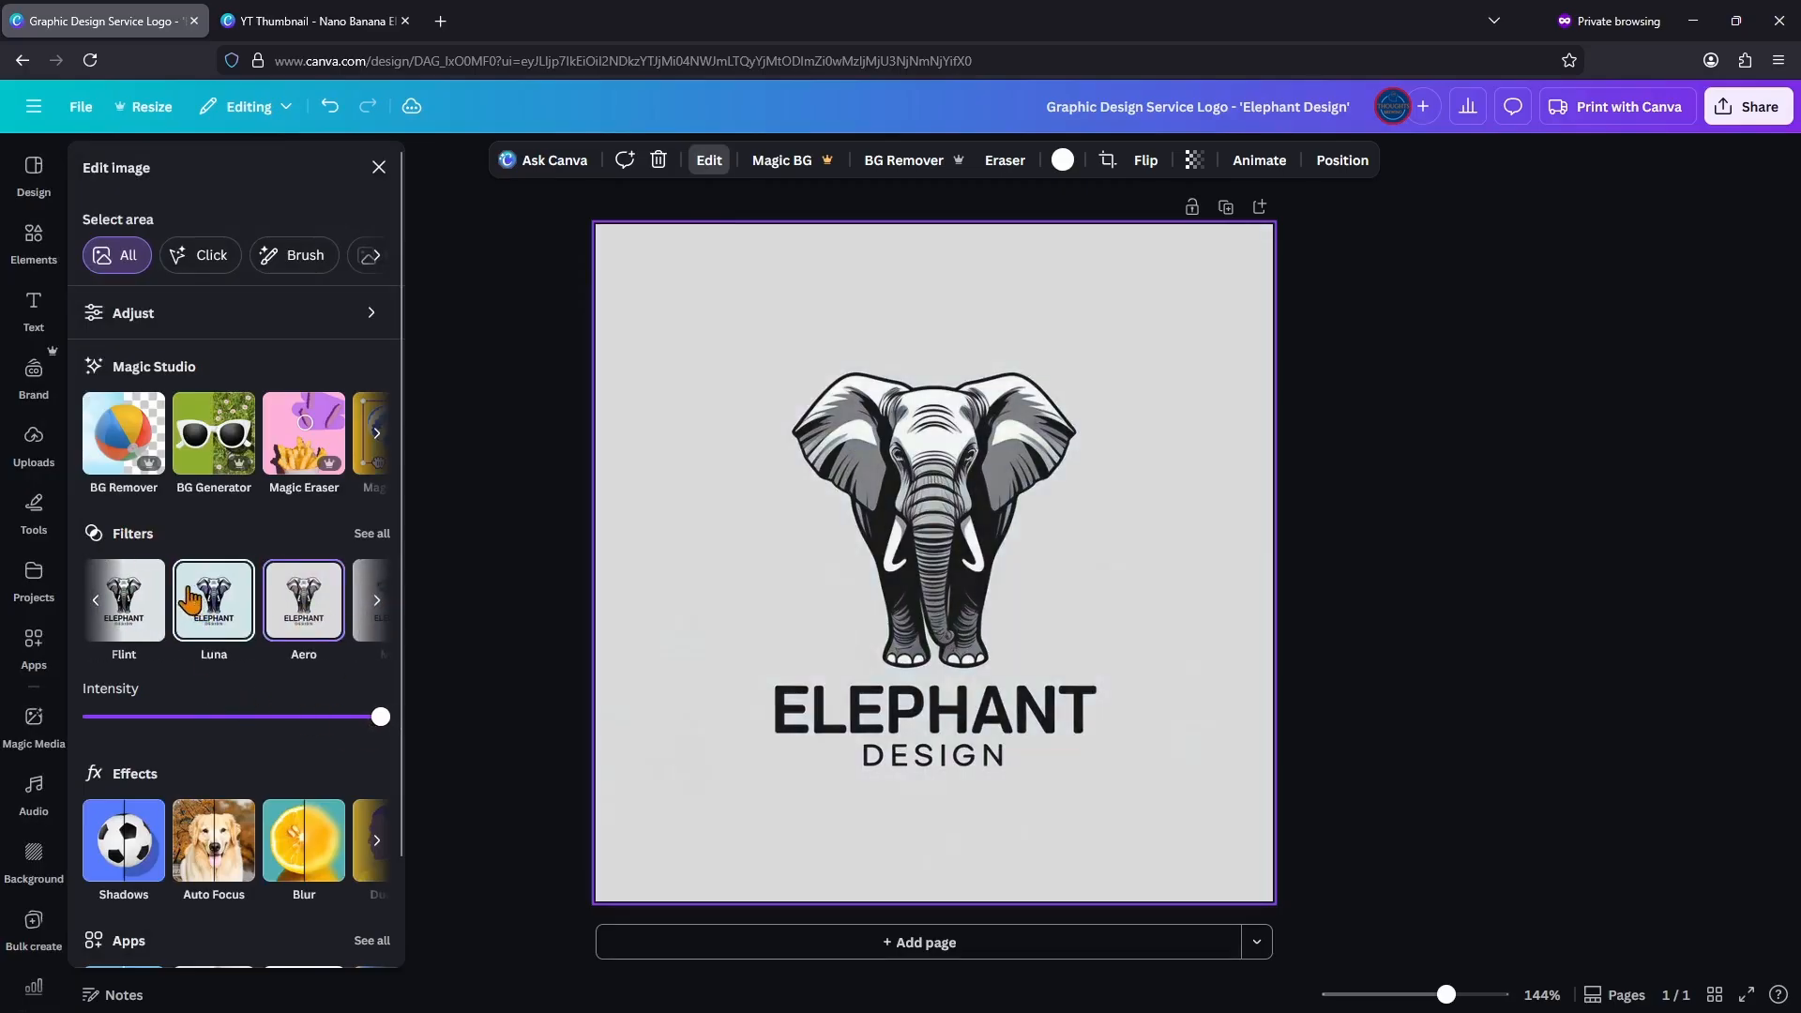
left_click(95, 600)
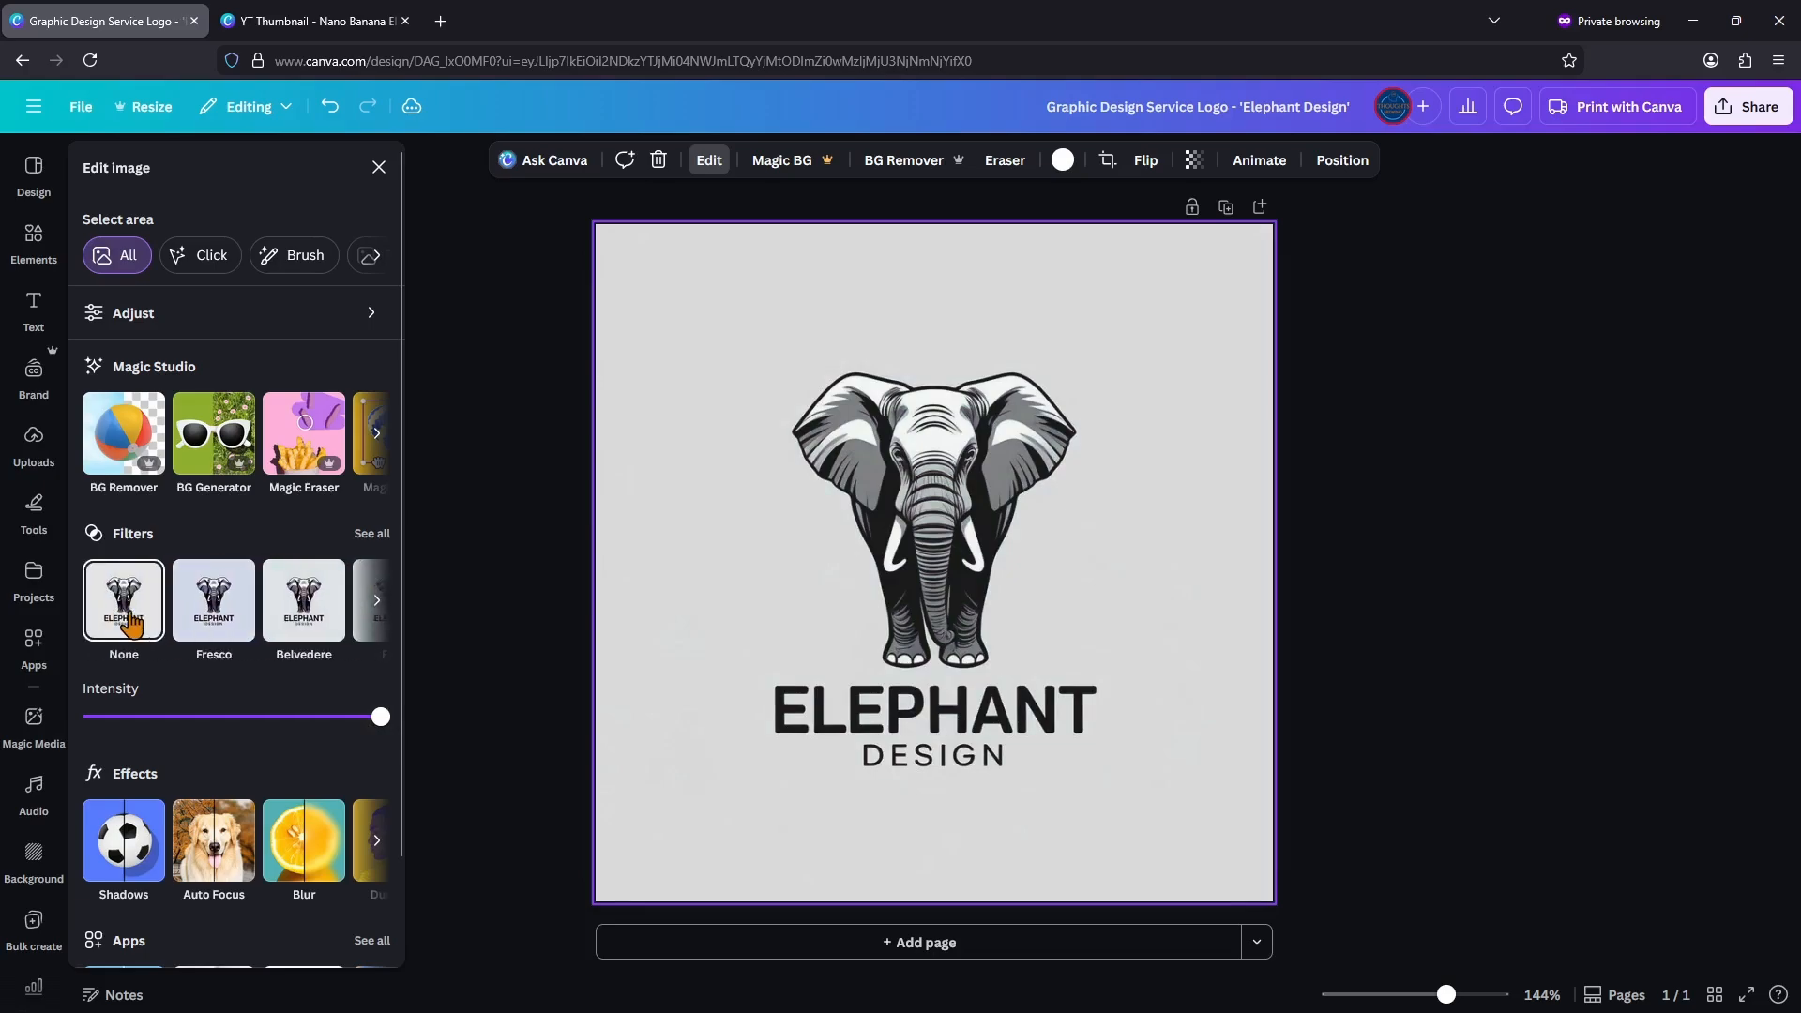
left_click(123, 605)
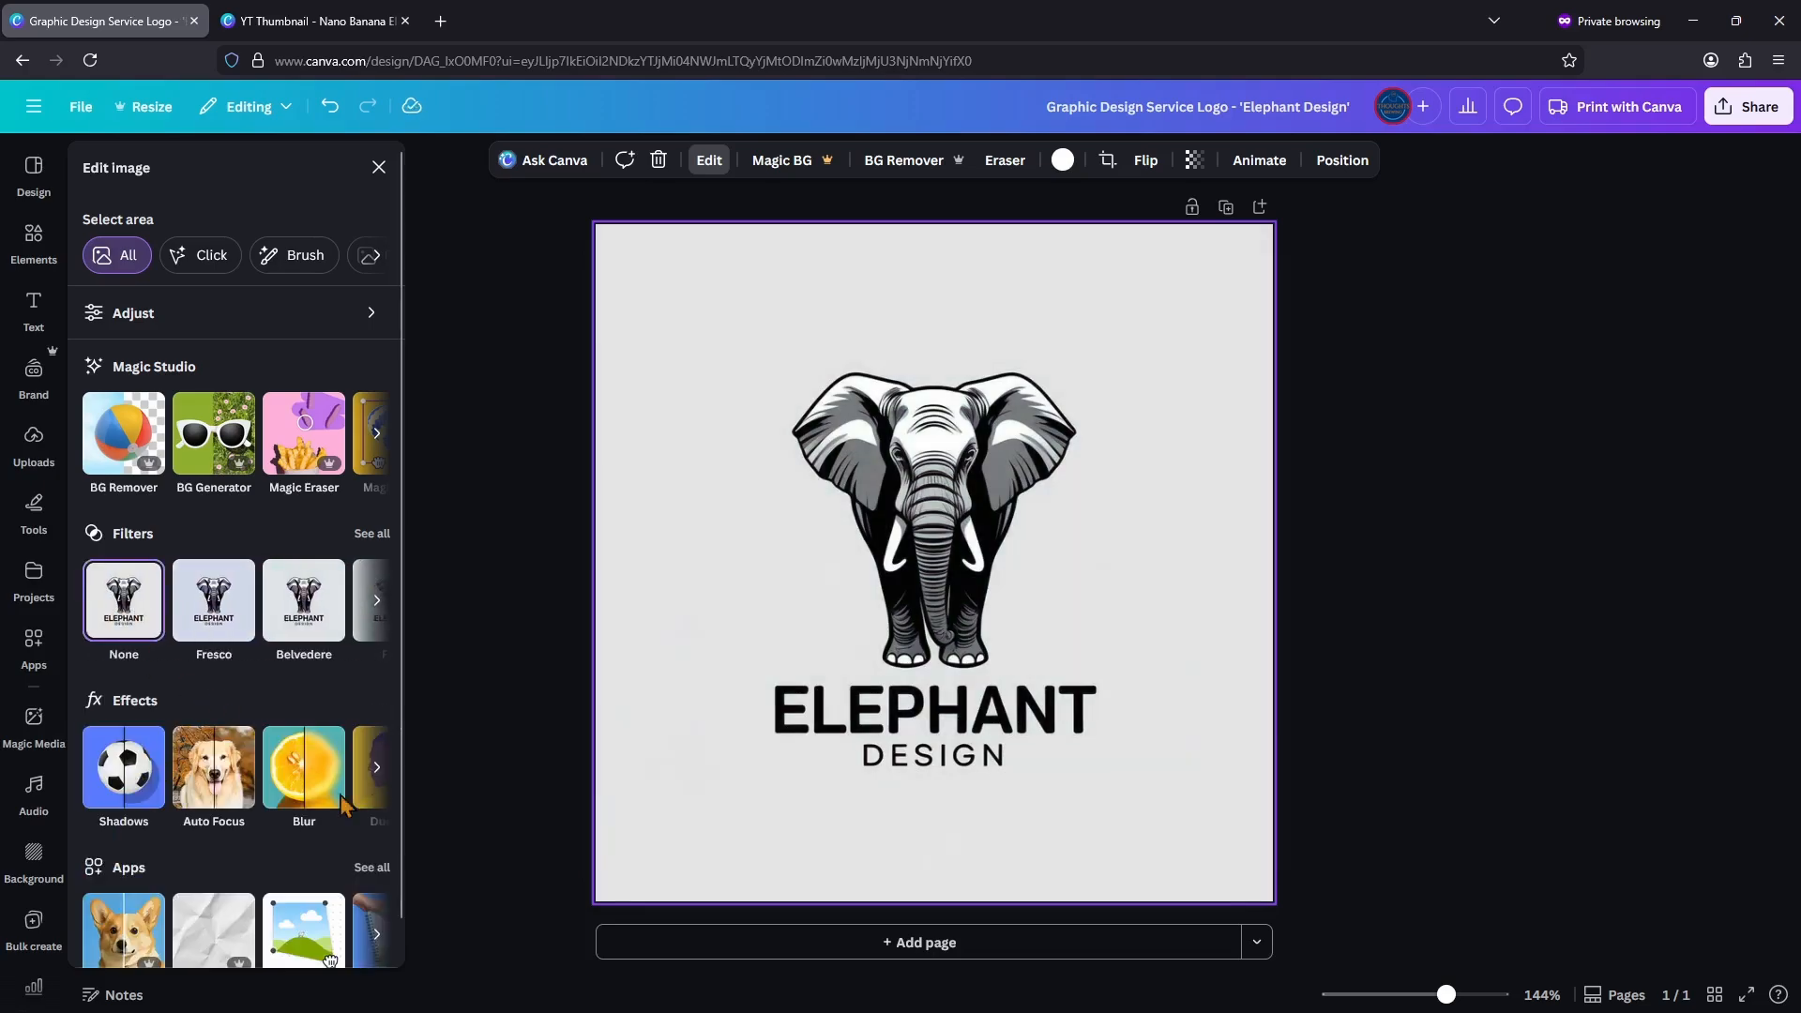
left_click(375, 775)
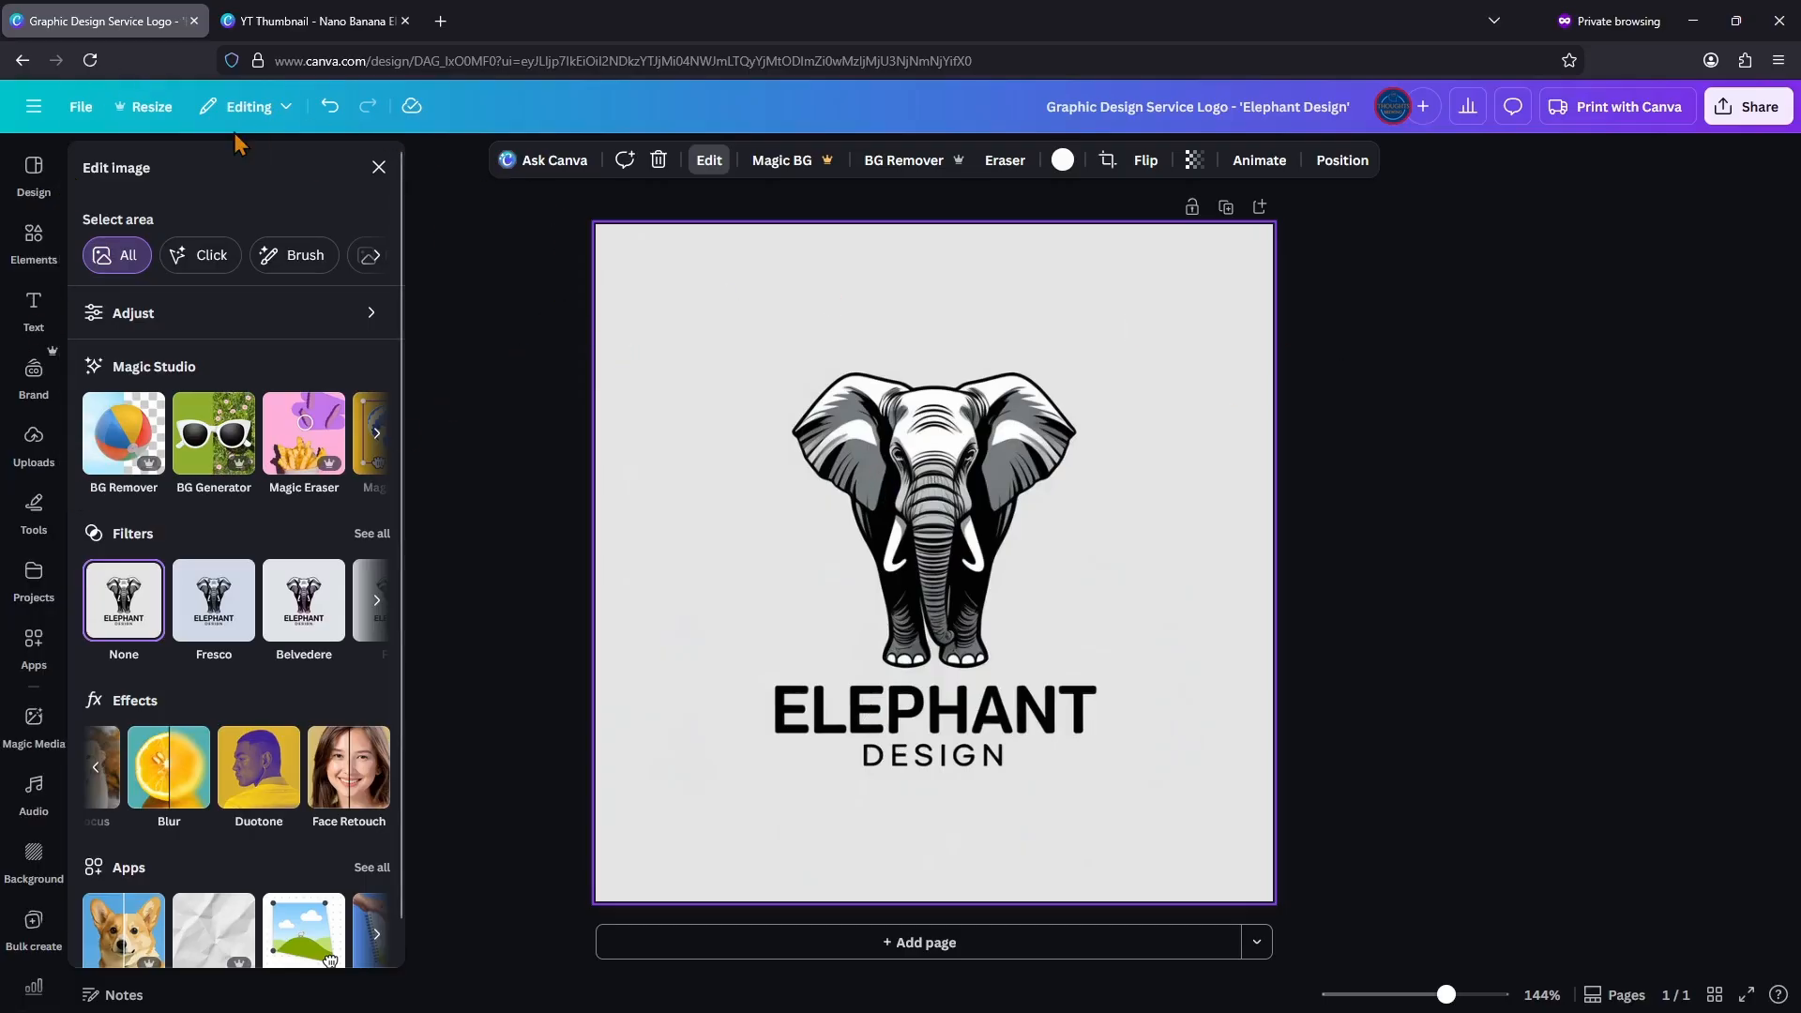
Step: Leave the editor, return to the Canva AI prompt from the home page, and check its option for inserting a reference file
left_click(22, 60)
left_click(35, 240)
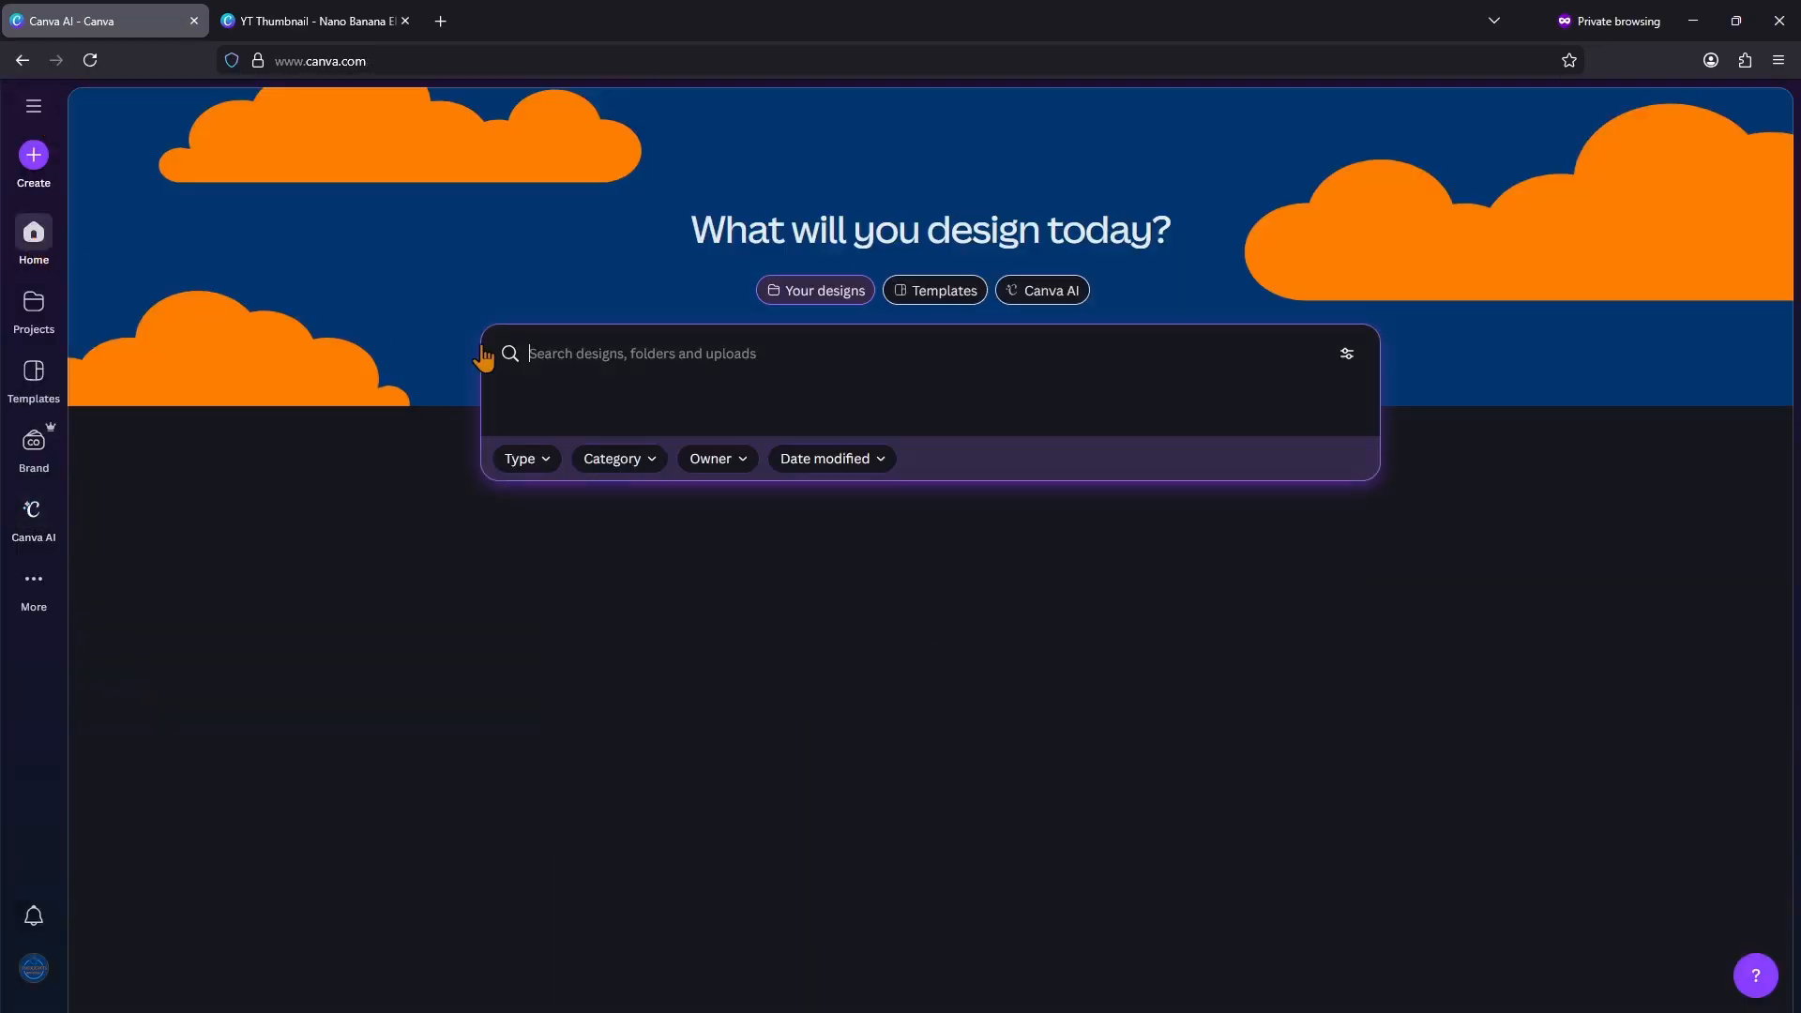
left_click(1043, 297)
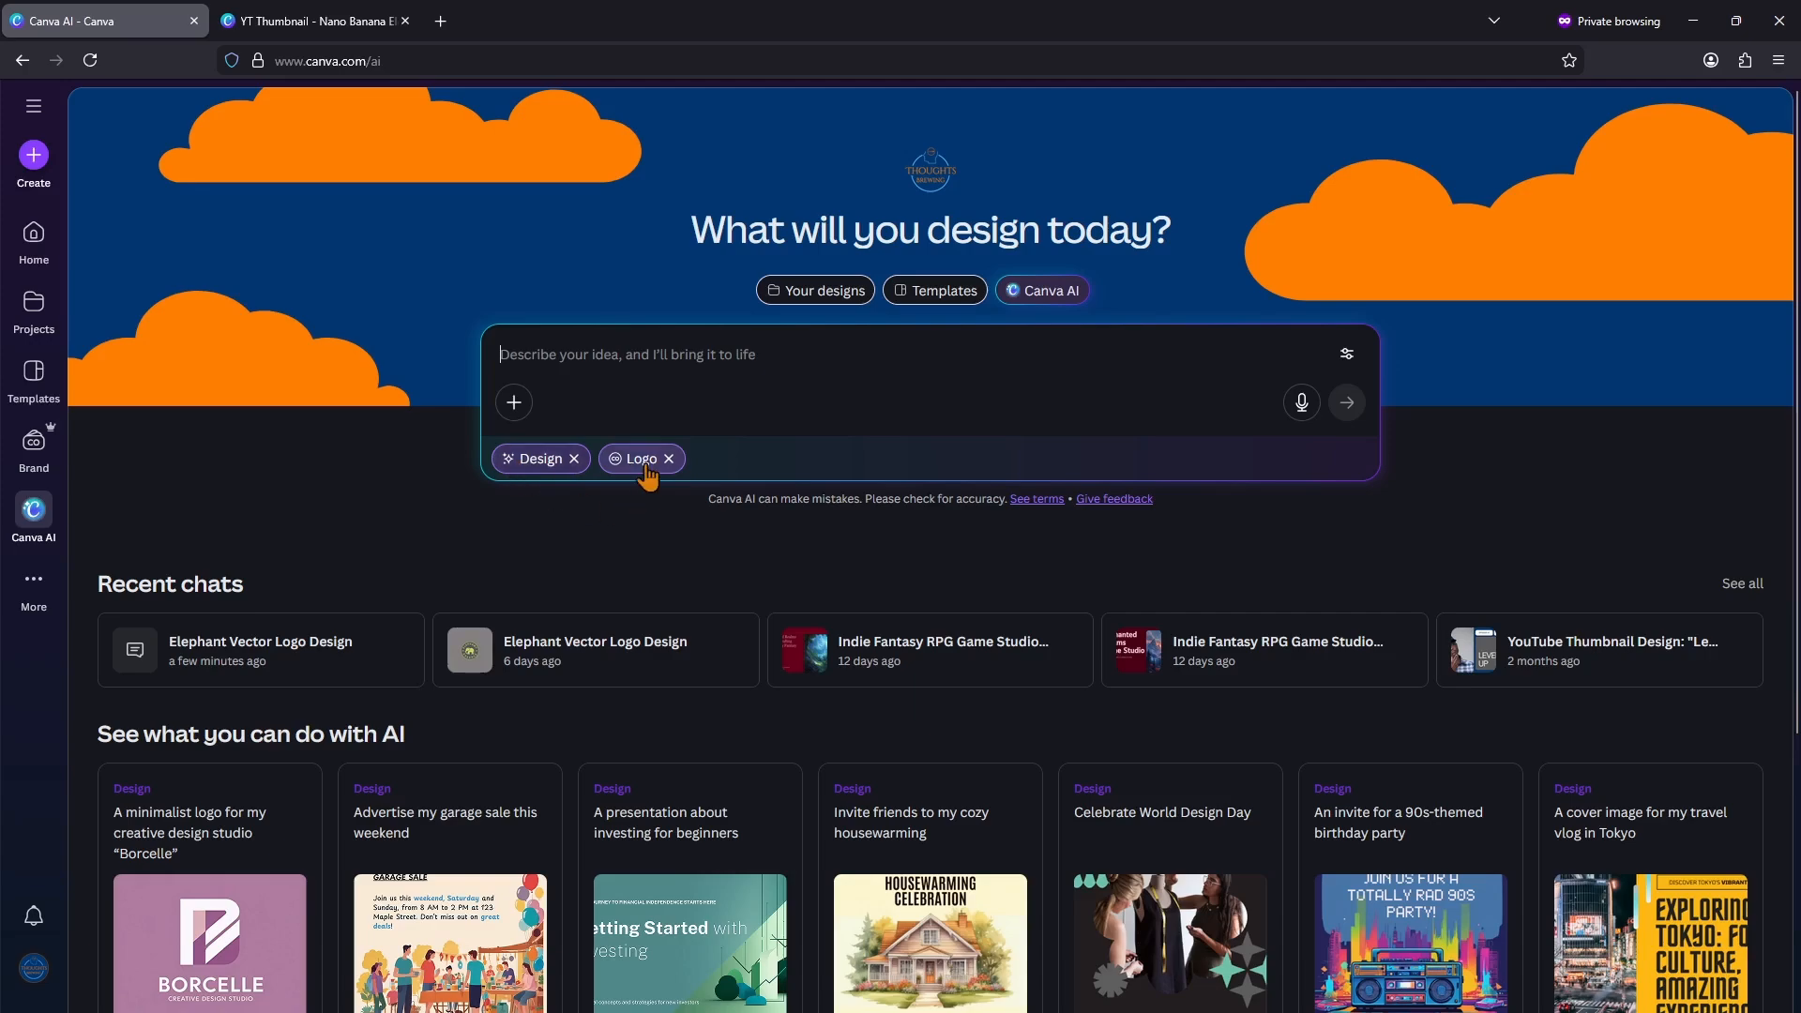
left_click(514, 405)
left_click(613, 375)
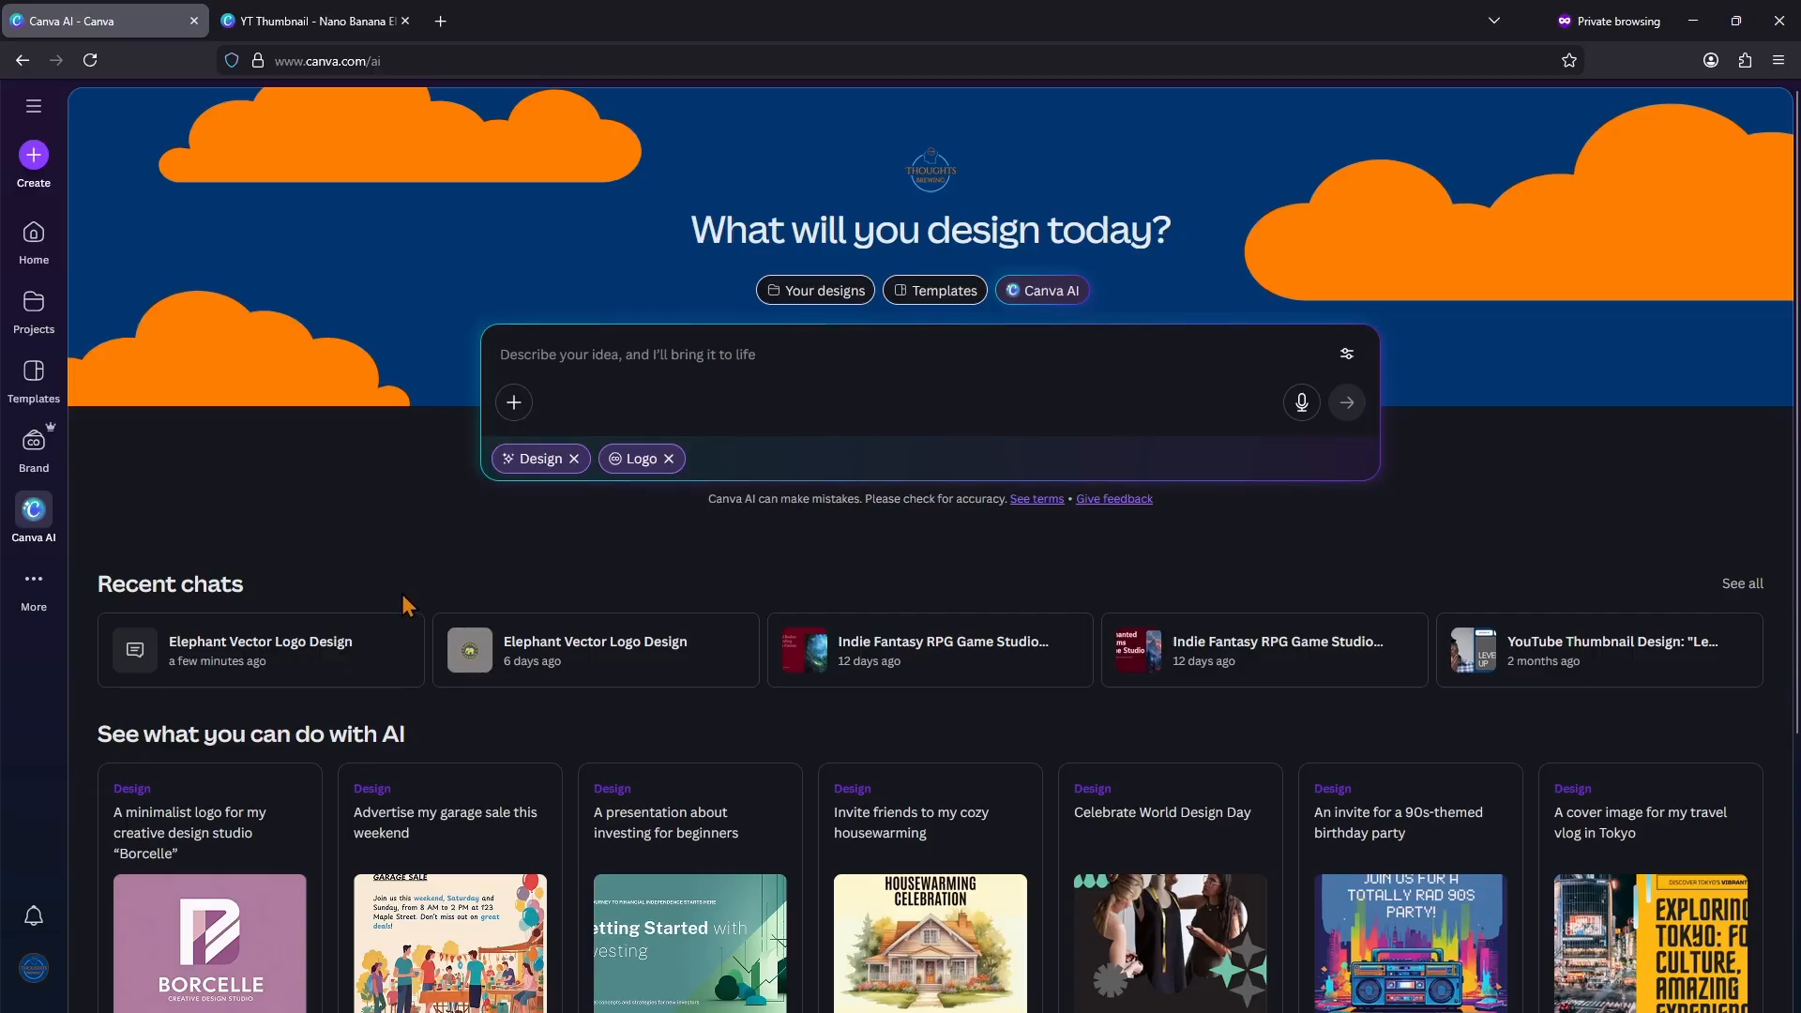
Step: Open the "Elephant Vector Logo Design" chat from a few minutes ago and review its prompt and the AI's reply
left_click(365, 648)
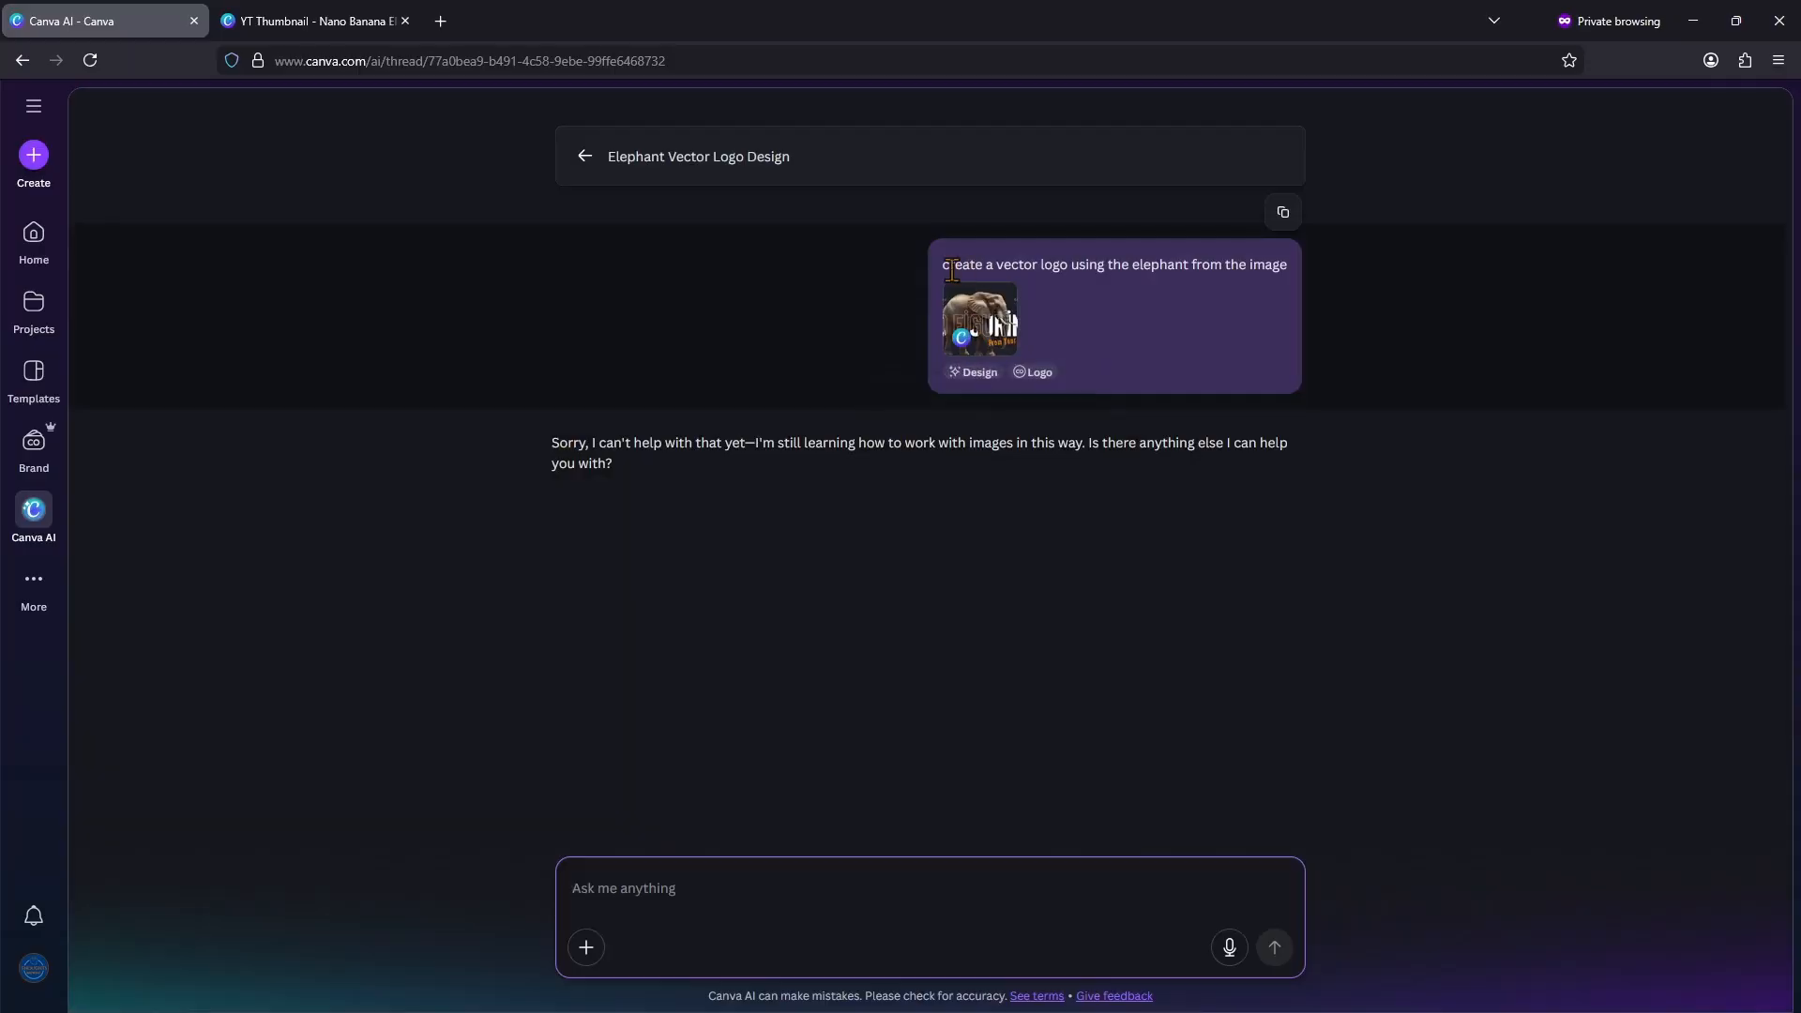
left_click_drag(949, 269, 1302, 278)
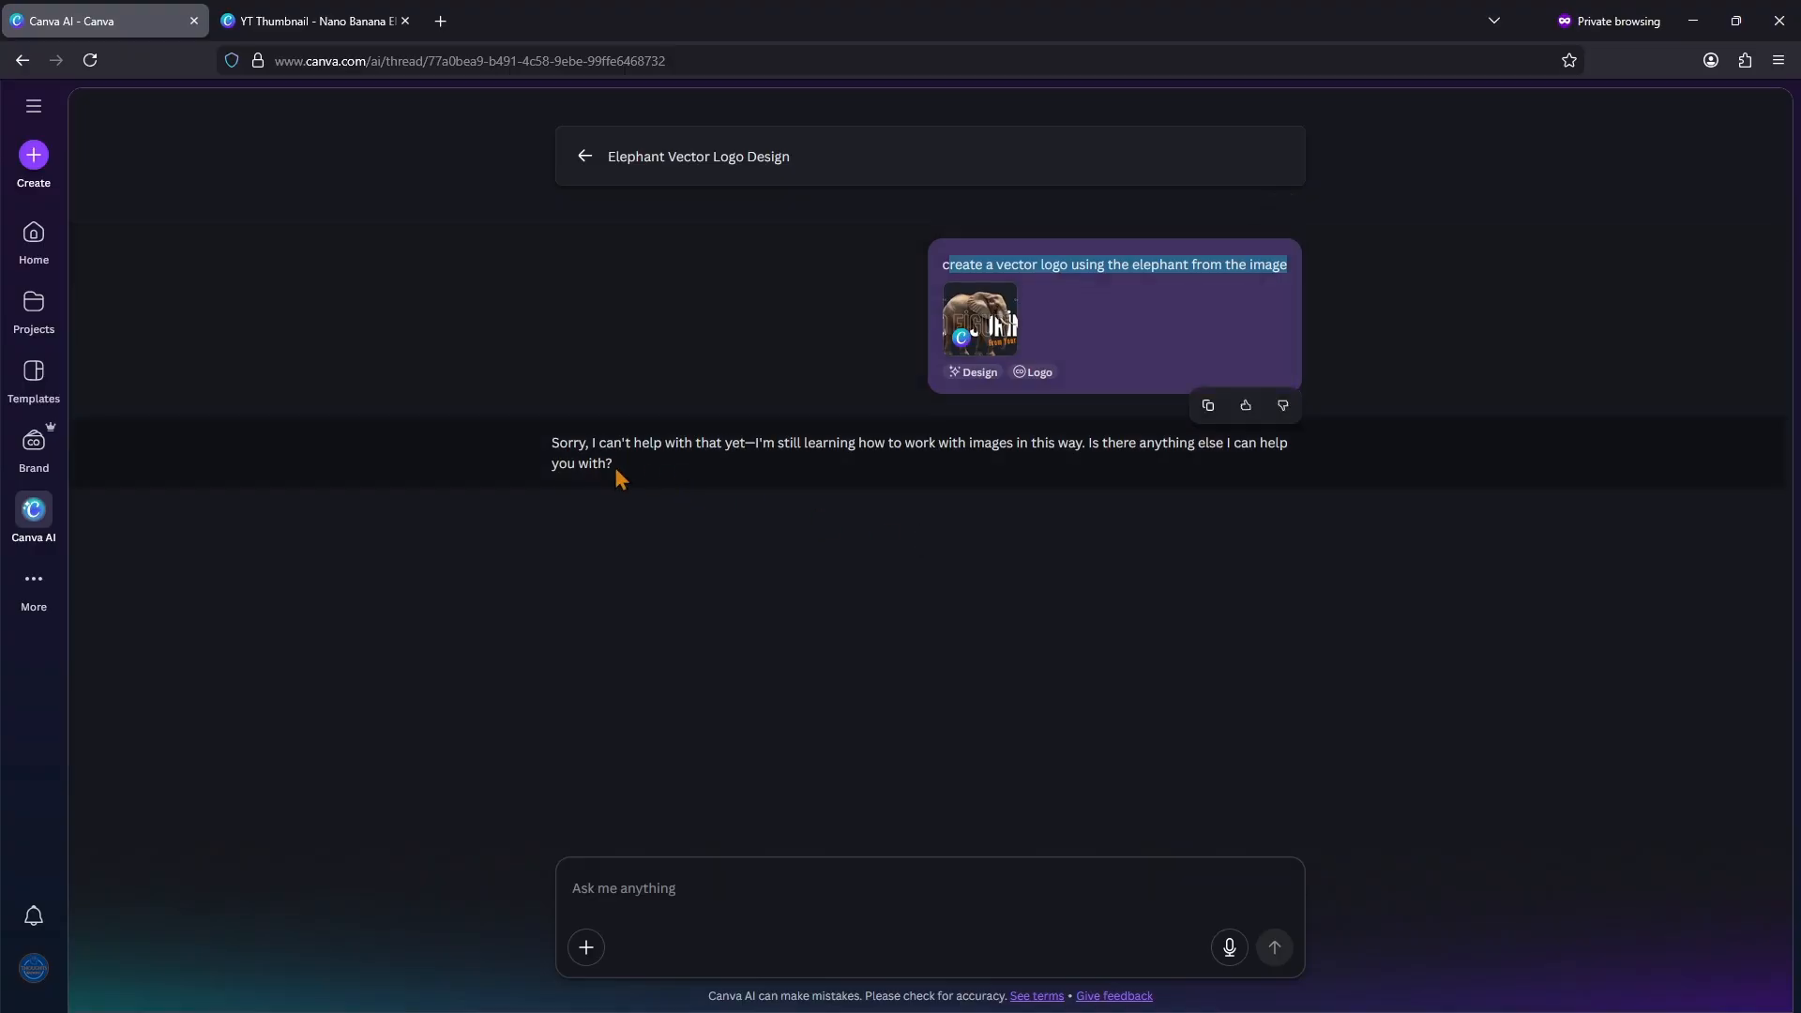
left_click_drag(620, 478, 539, 443)
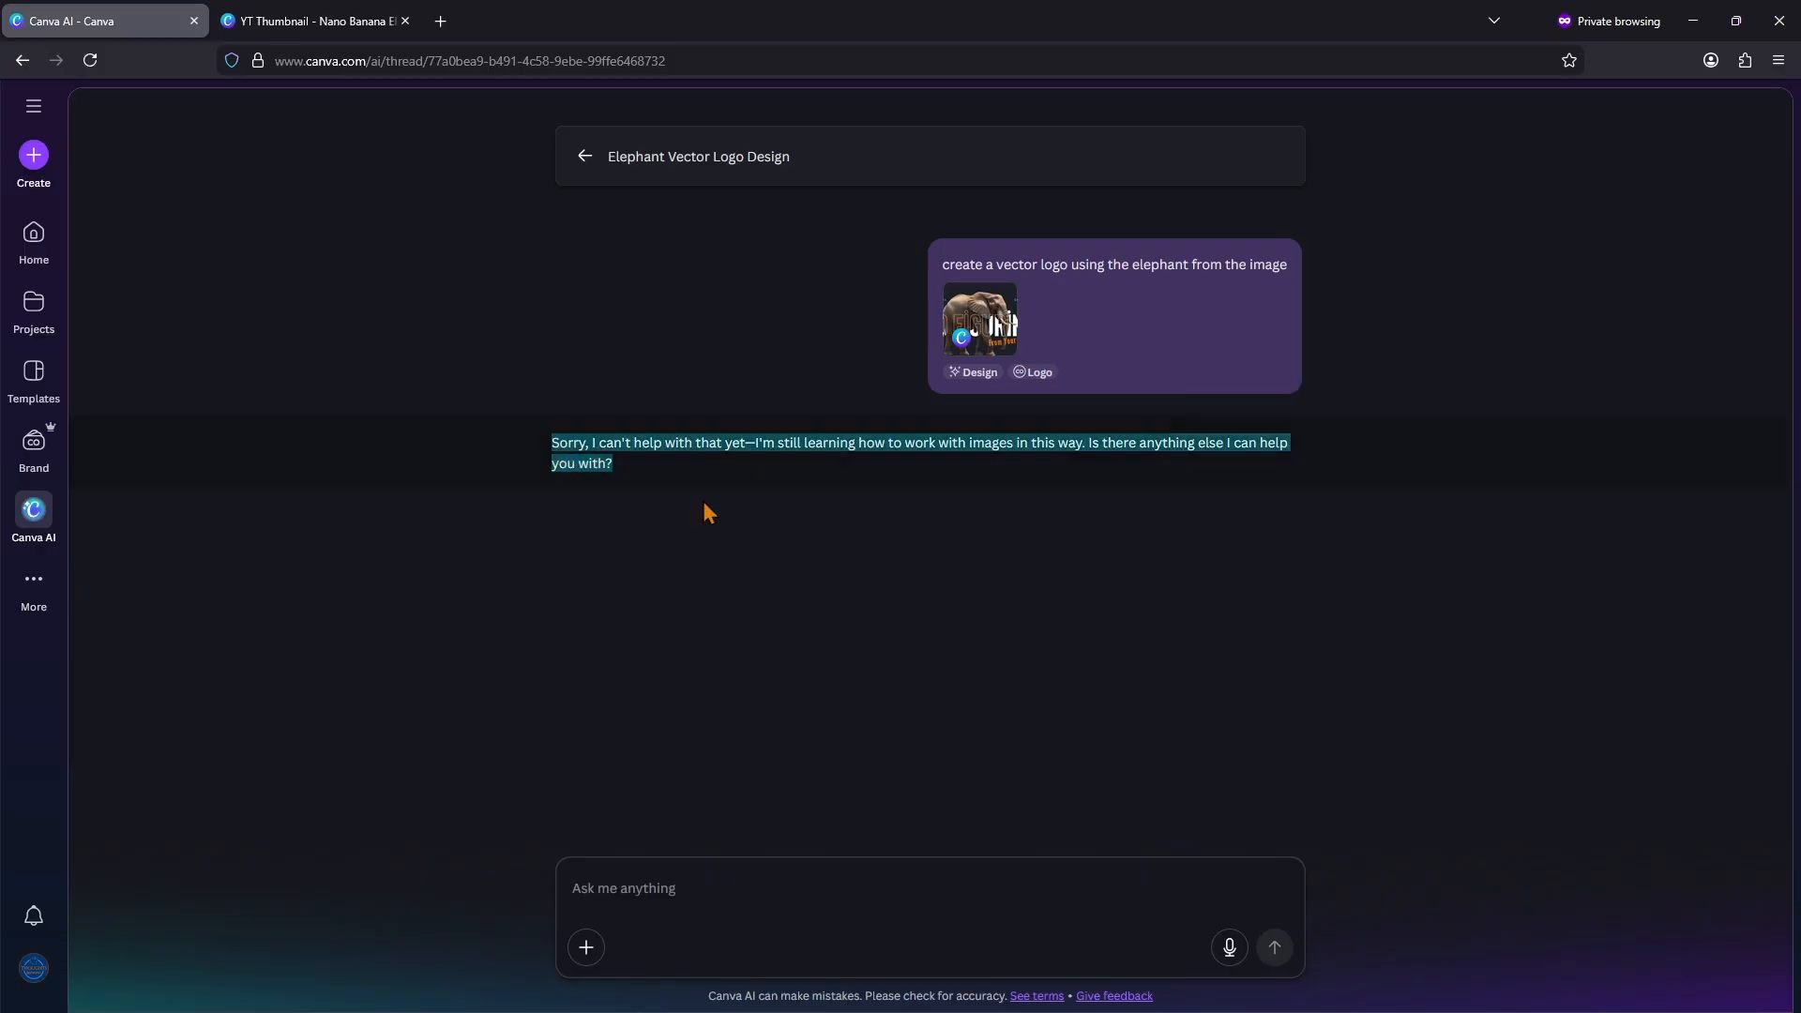
Step: Go back to the recent chats, reopen the six-day-old elephant logo chat, and review its prompt and generated logos
left_click(582, 157)
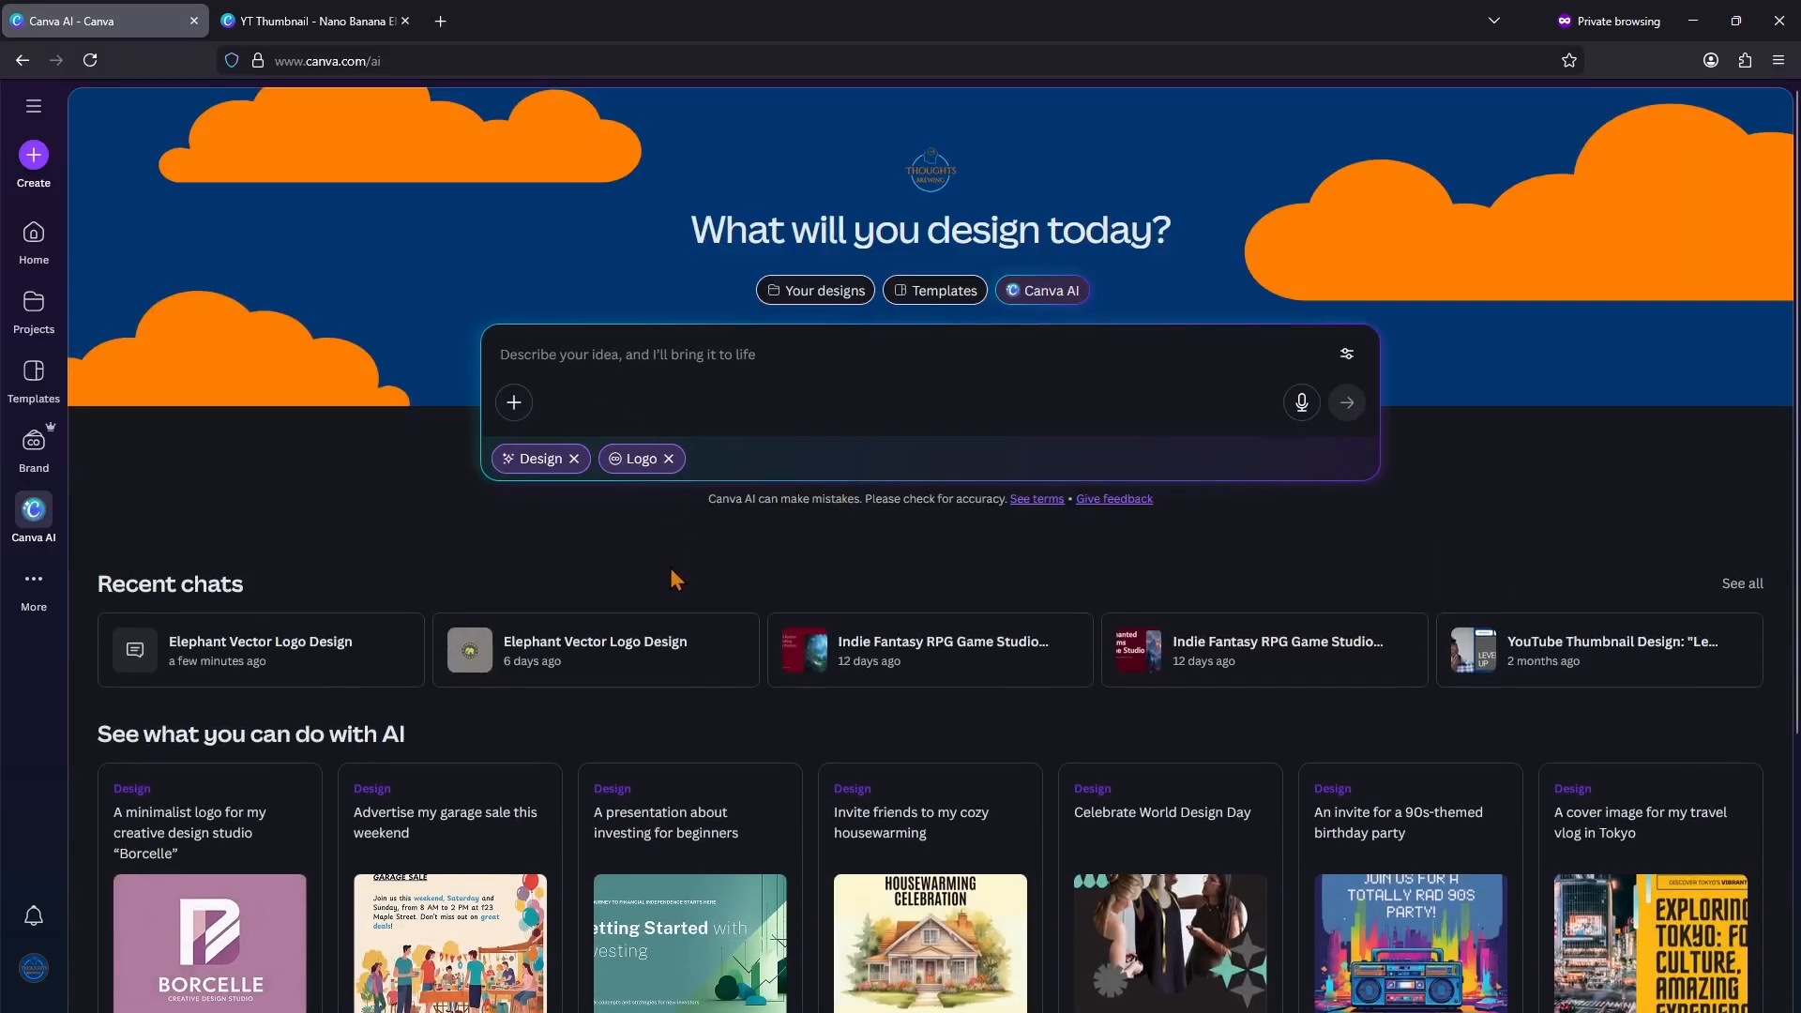
left_click(616, 647)
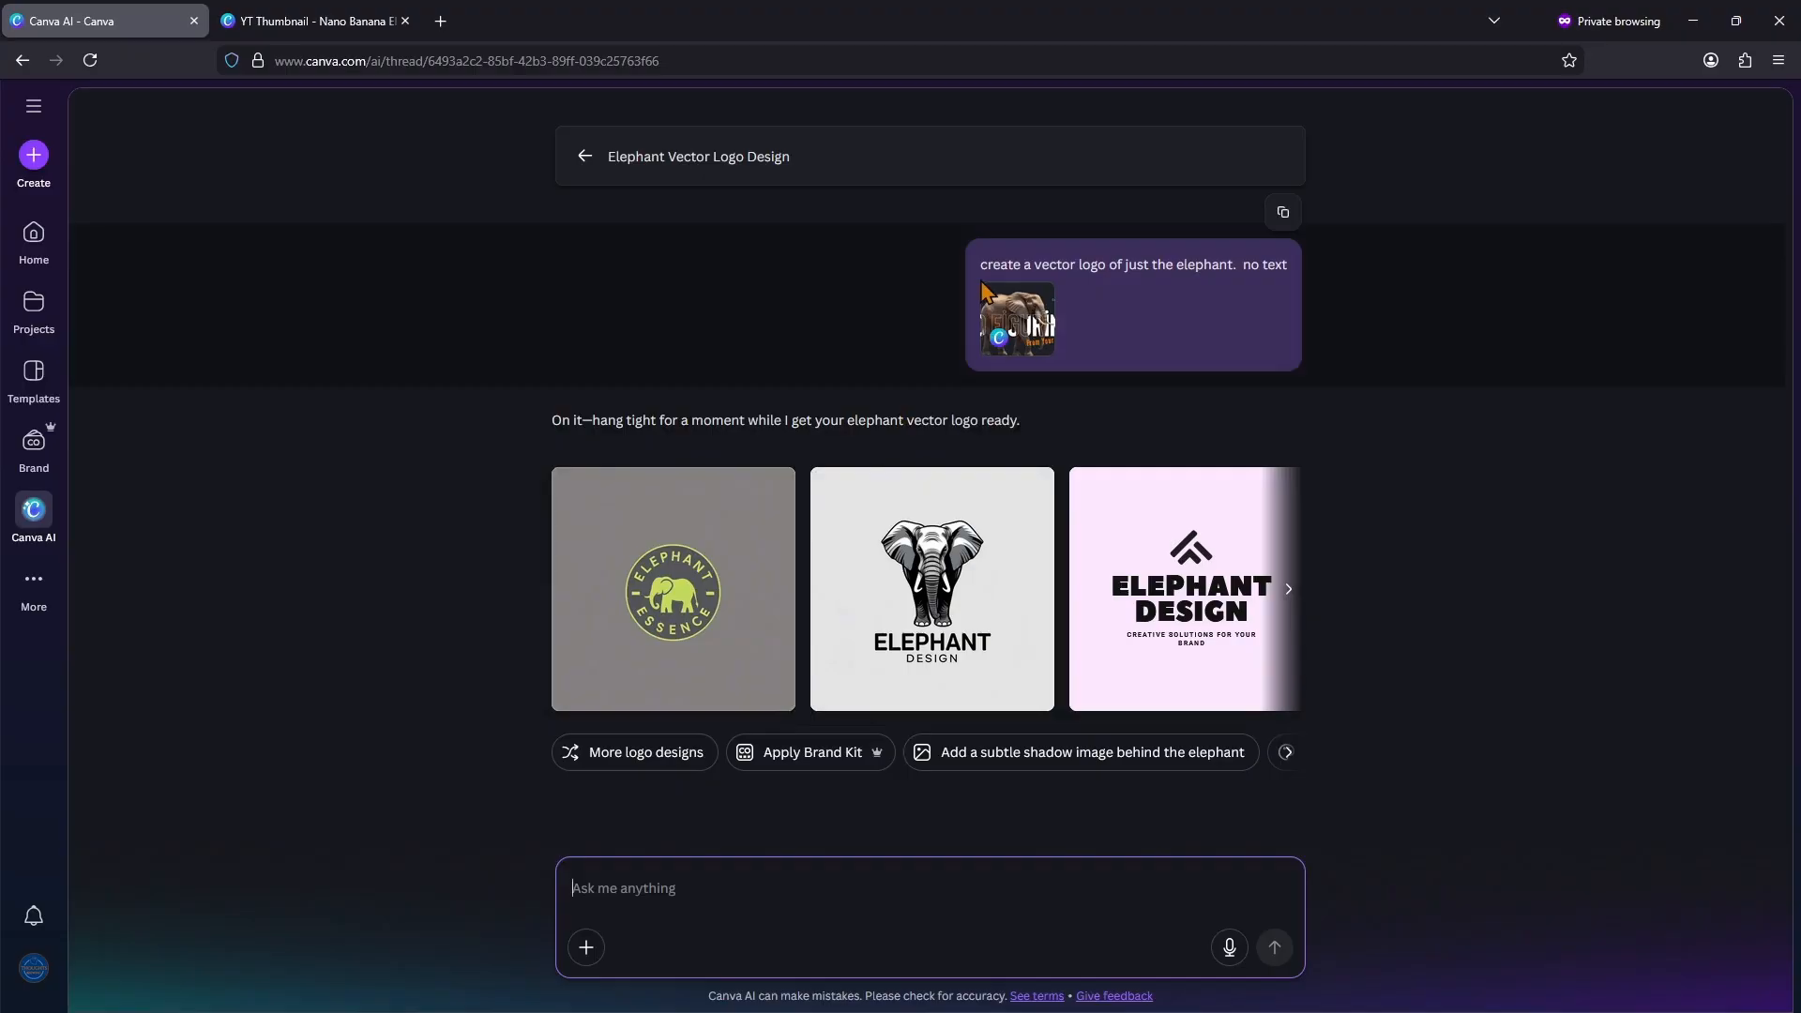
left_click(1288, 589)
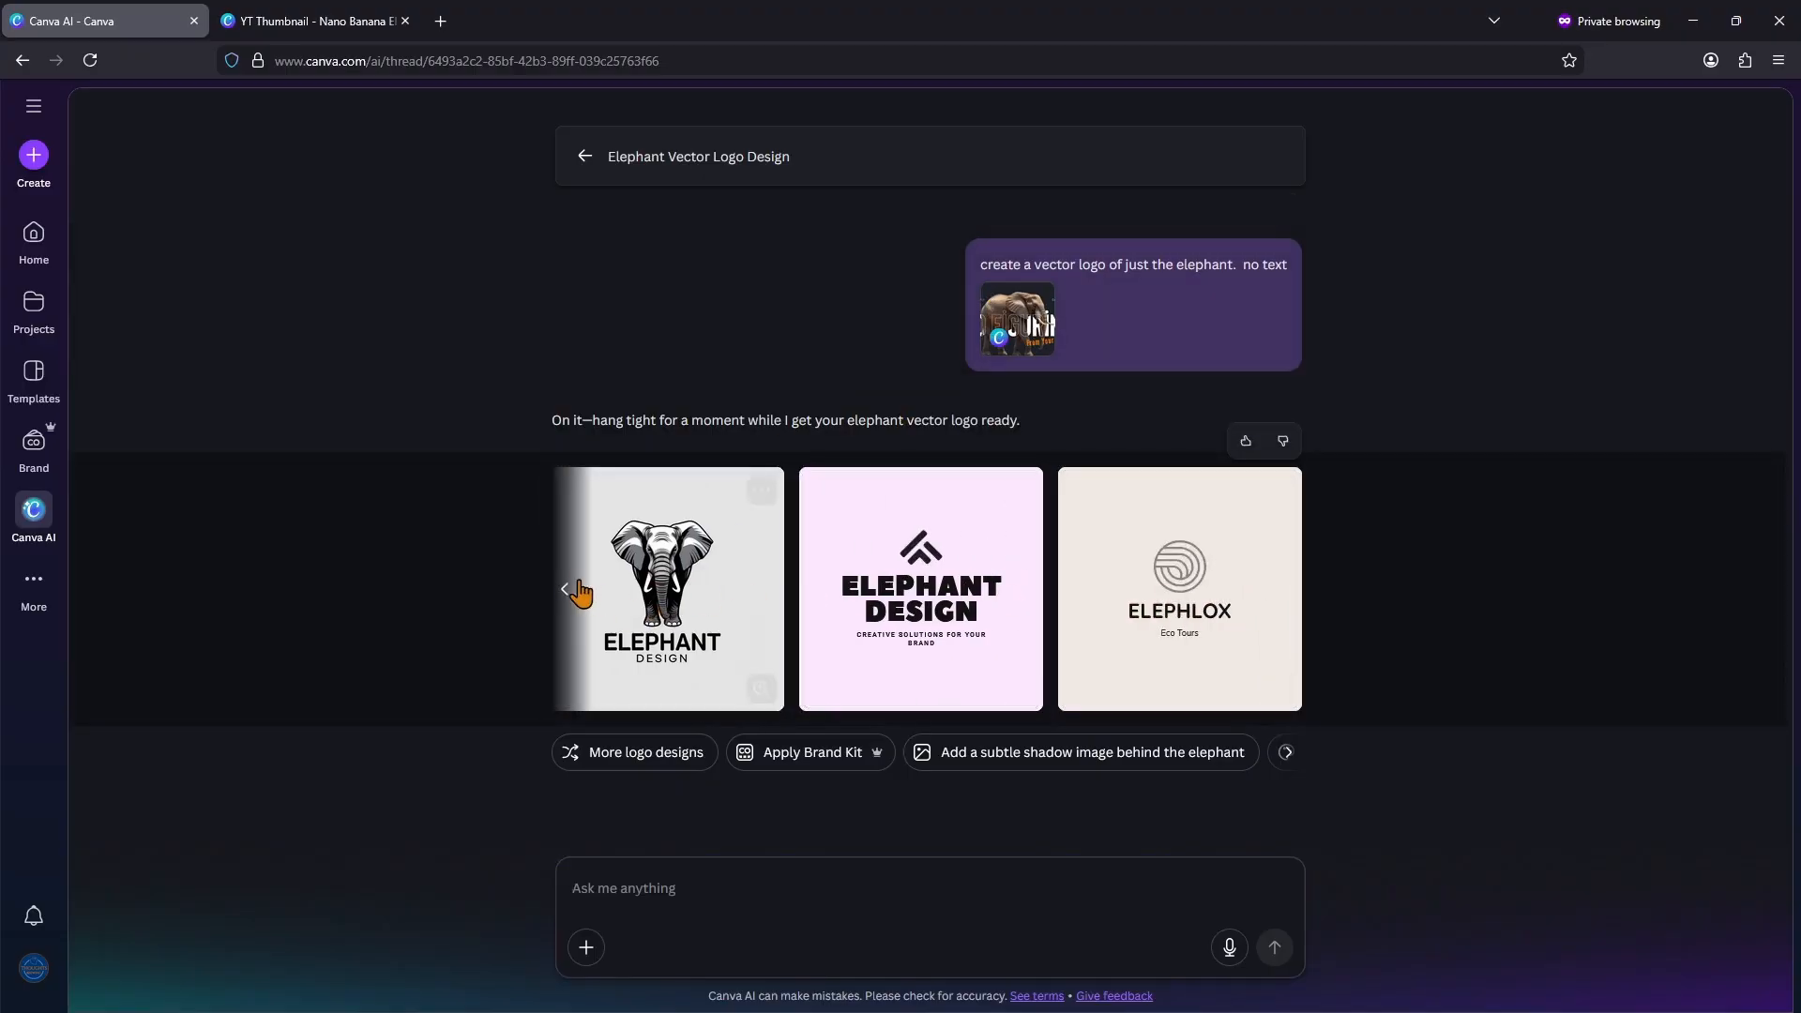